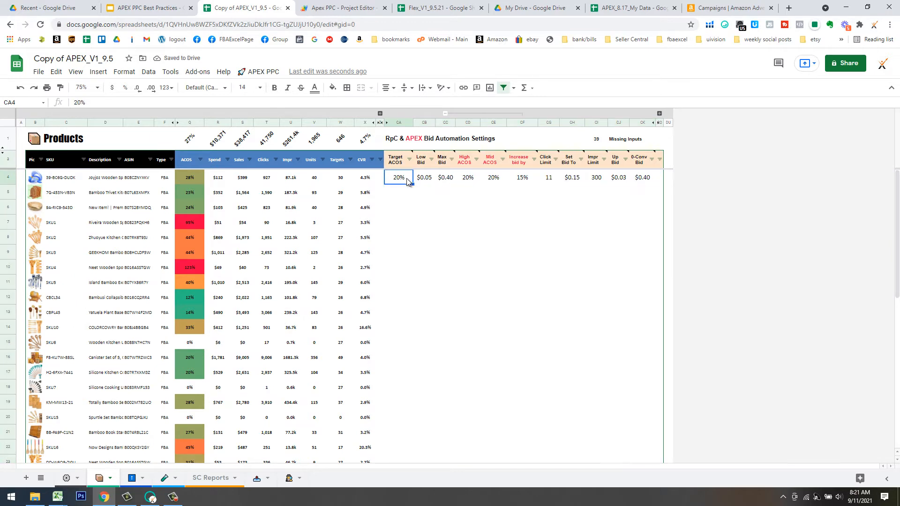
Run APEX PPC's Calculate Profits to fill Sale Price, Landed Cost, Amazon Fees, Profit, ROI and GM.
click(260, 71)
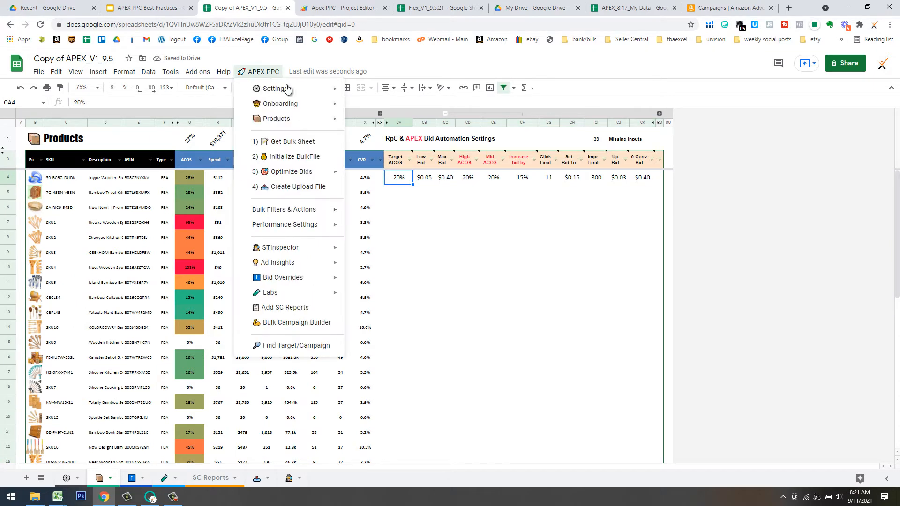
mouse_move(308, 122)
click(391, 206)
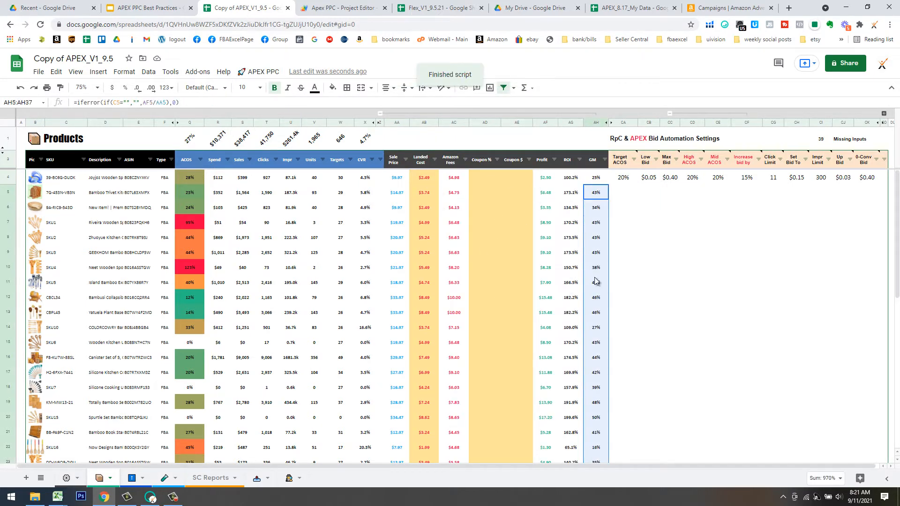
Inspect the AB4 landed cost and AH4 GM formulas, then collapse profit columns Y–AH.
click(428, 178)
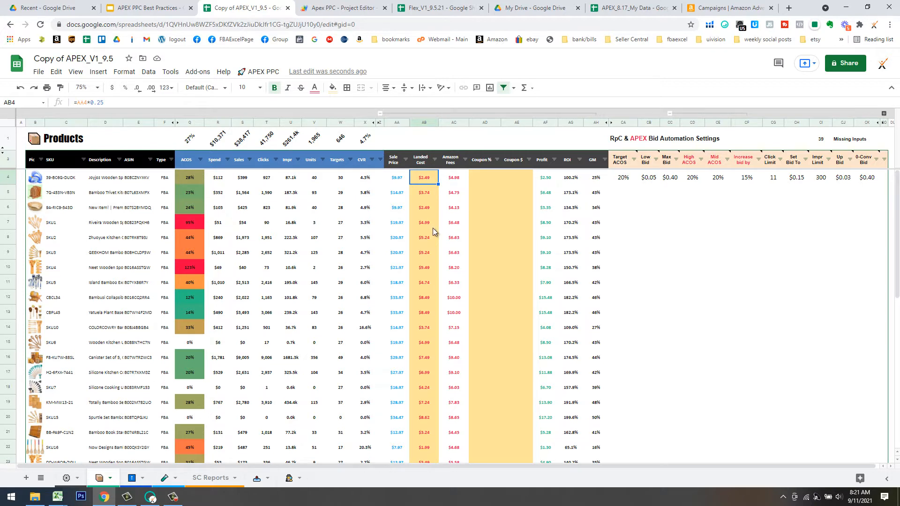
click(598, 180)
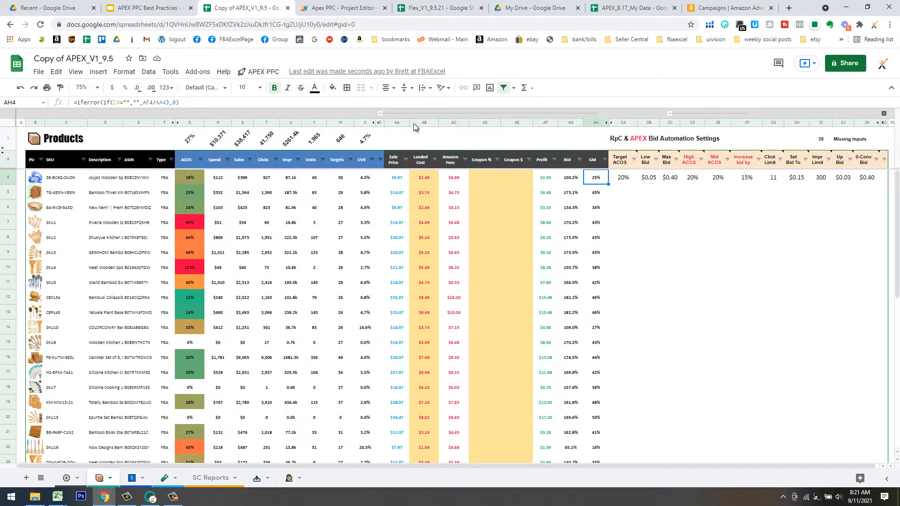
click(381, 113)
click(404, 222)
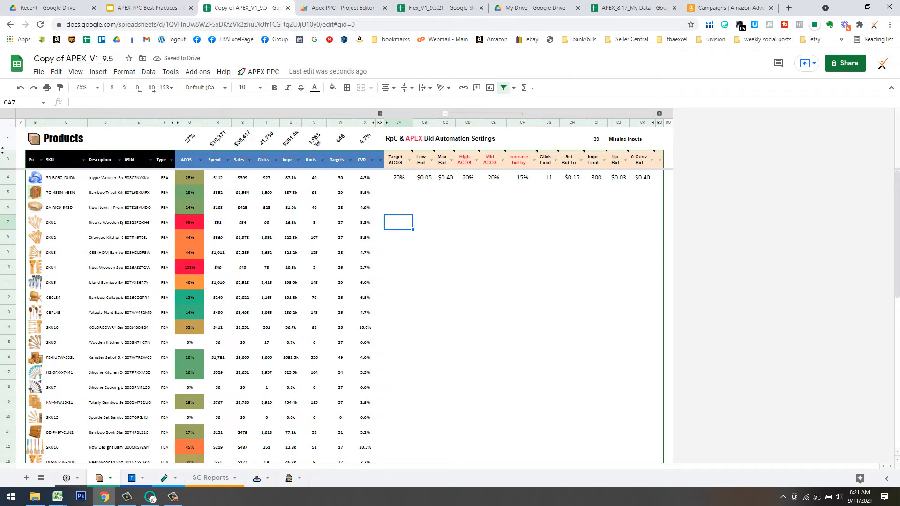
Build the Ad Insight tiles via Tile 1 > CPC, giving CPC and CVR per SKU and match type.
click(261, 73)
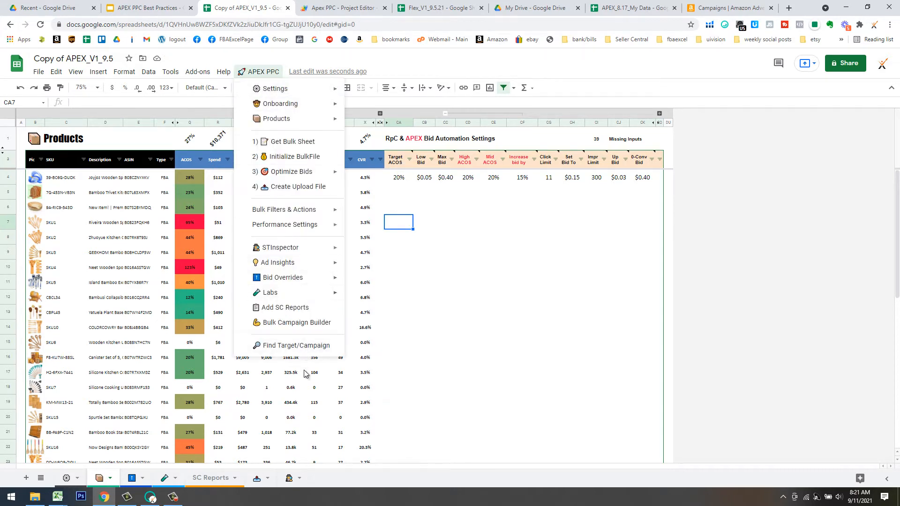
mouse_move(297, 269)
mouse_move(396, 289)
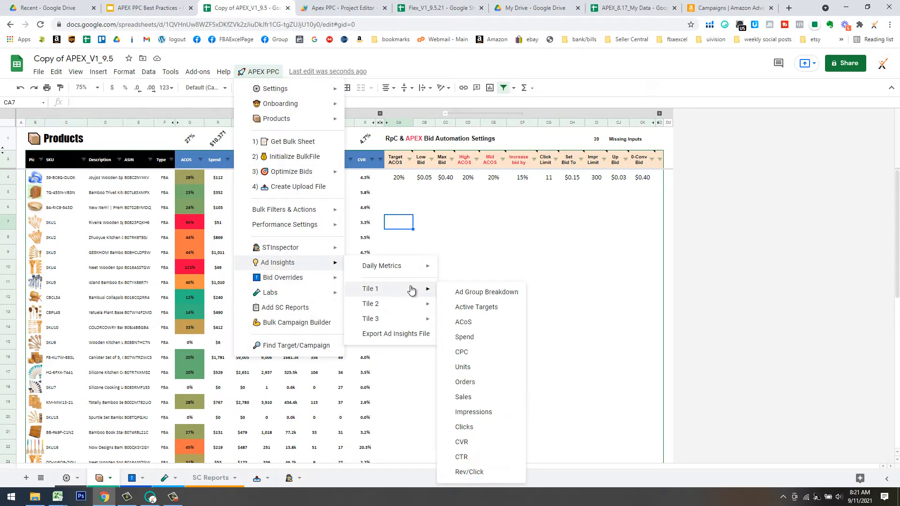
click(463, 352)
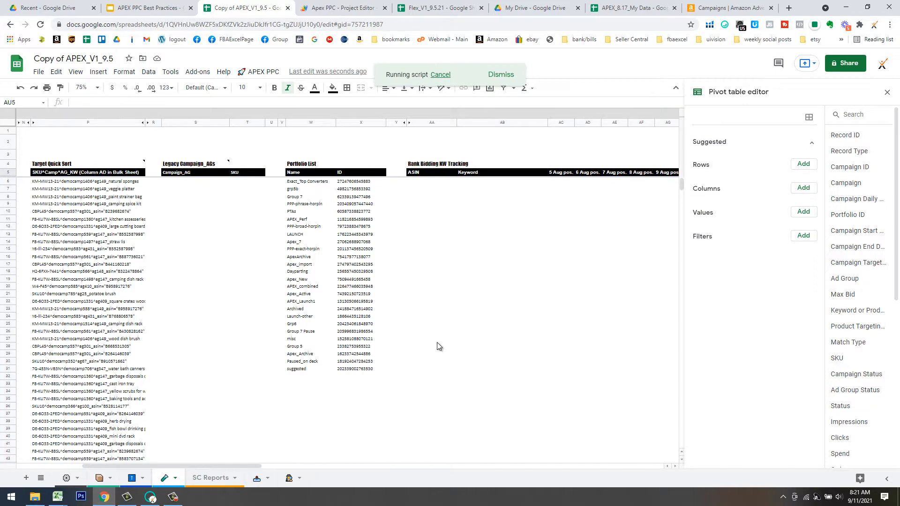
click(481, 157)
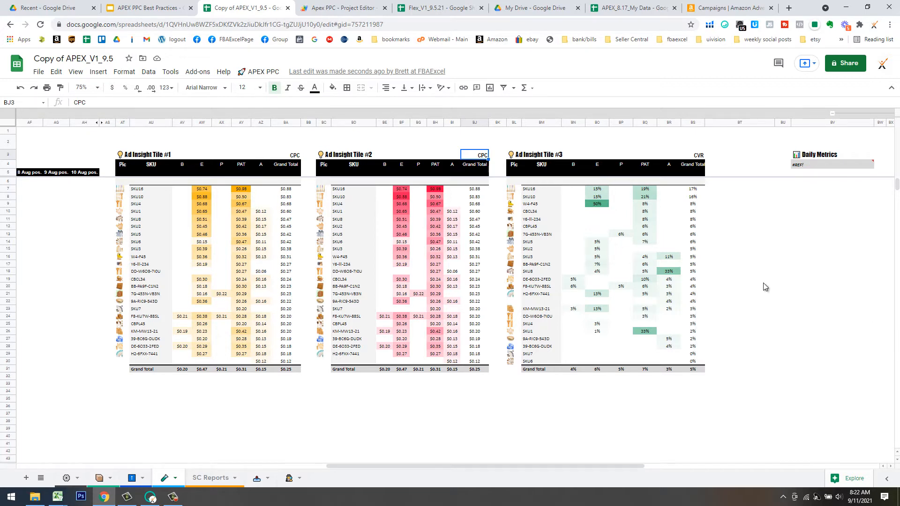
Run an Ad Insights command again from the APEX PPC add-on menu.
drag(797, 294, 797, 301)
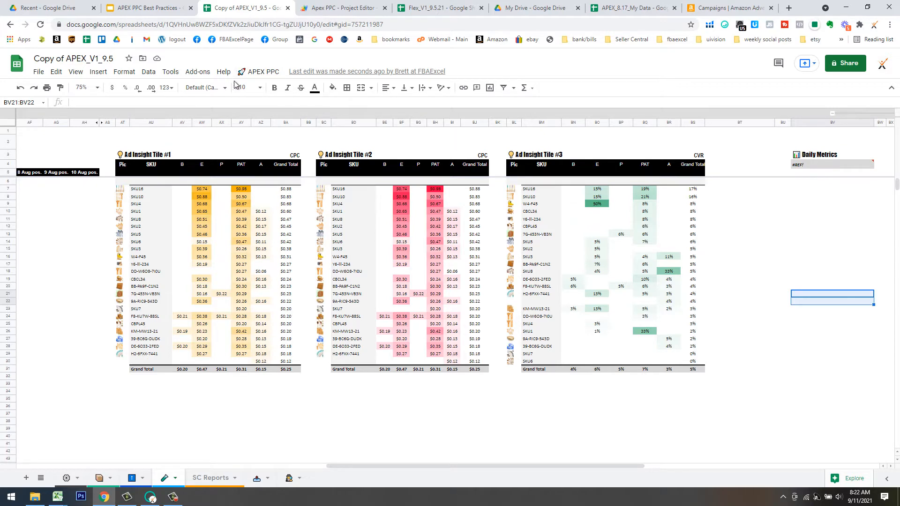
click(259, 72)
mouse_move(284, 264)
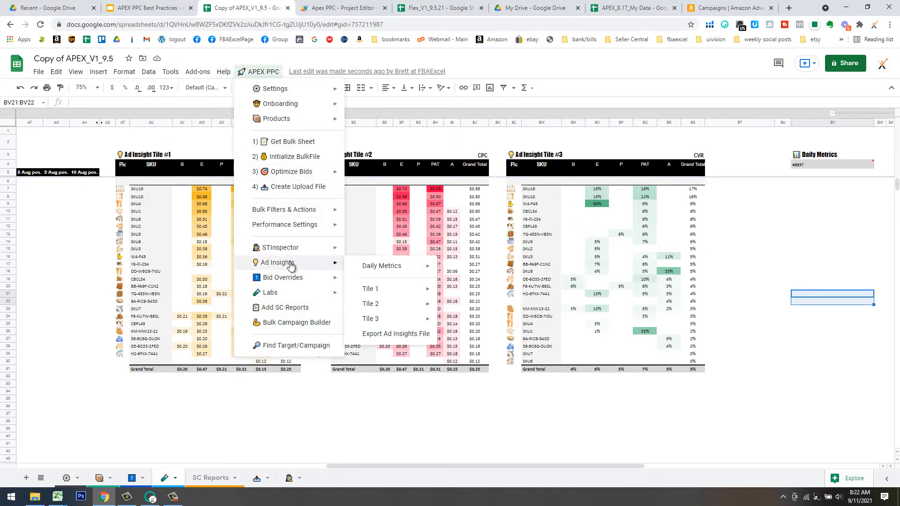
mouse_move(398, 313)
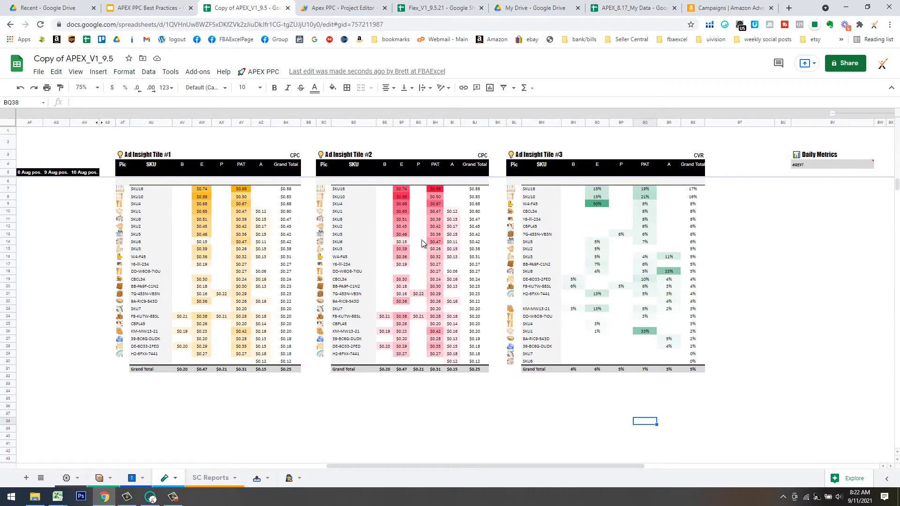
click(518, 405)
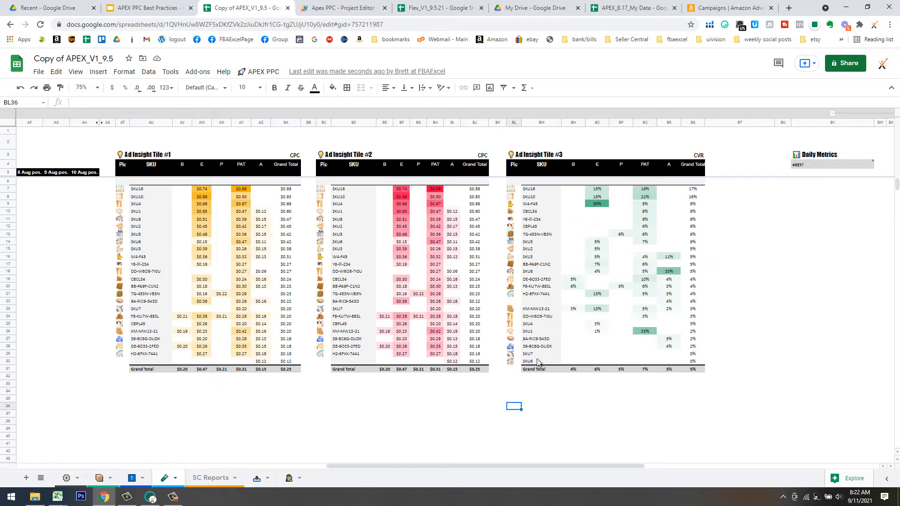
Review Tile 2's exact-match CPCs and the Products sheet's Low Bid note, then show the Best Practices slides.
click(401, 122)
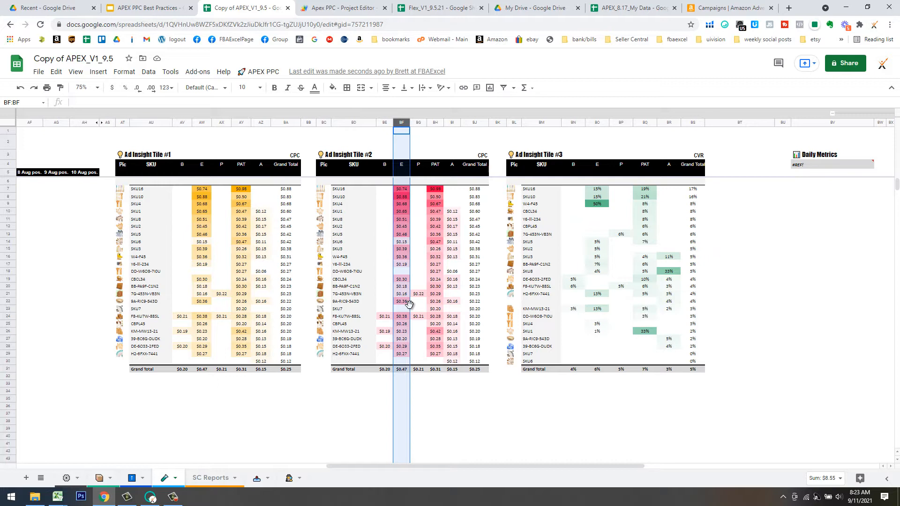
click(407, 390)
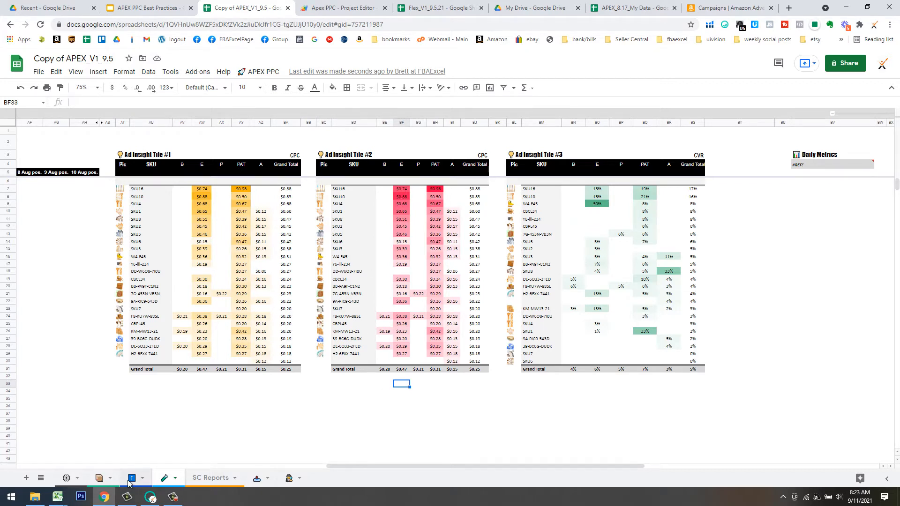
click(101, 479)
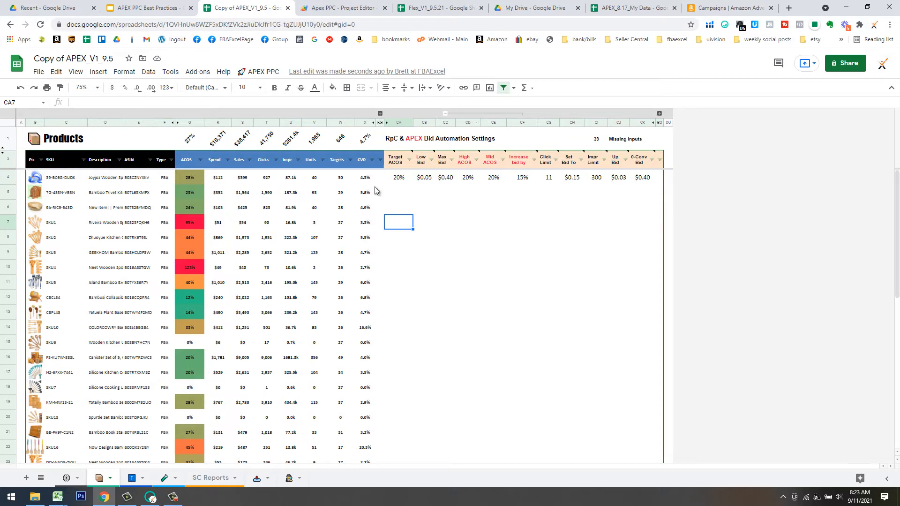
mouse_move(431, 165)
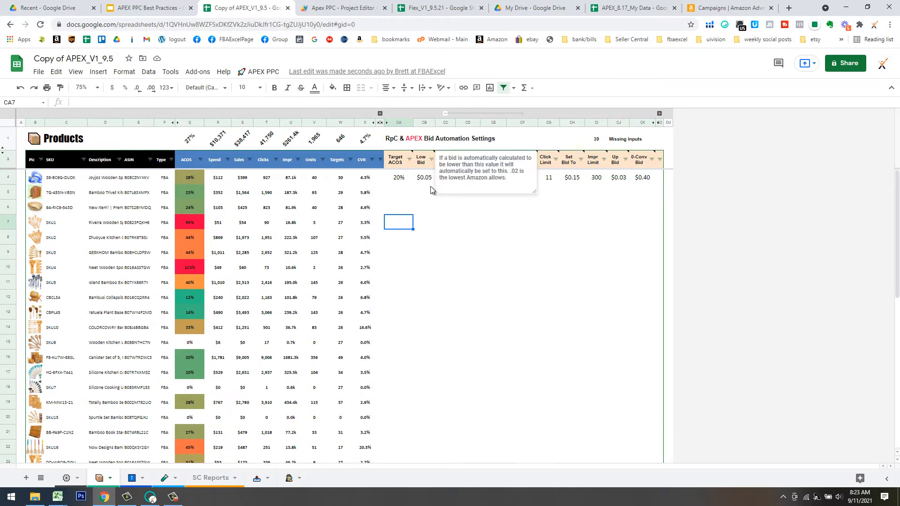
click(476, 253)
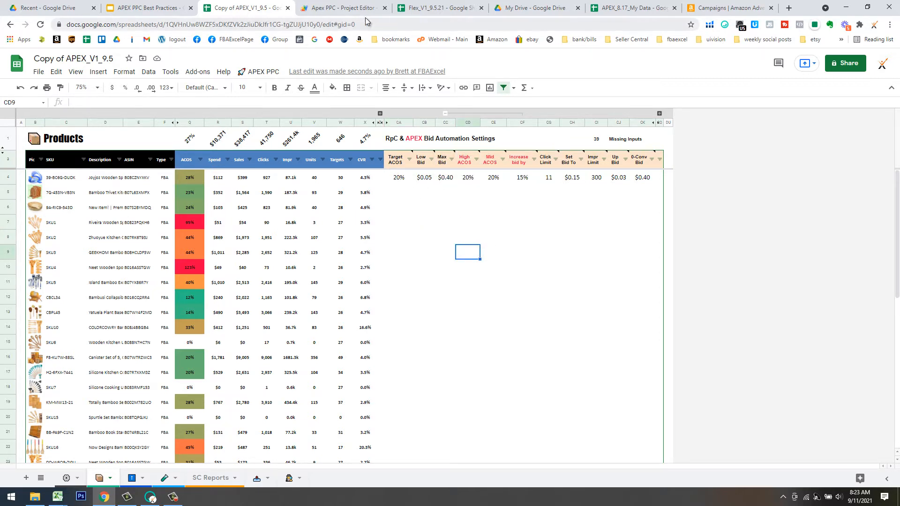
click(154, 8)
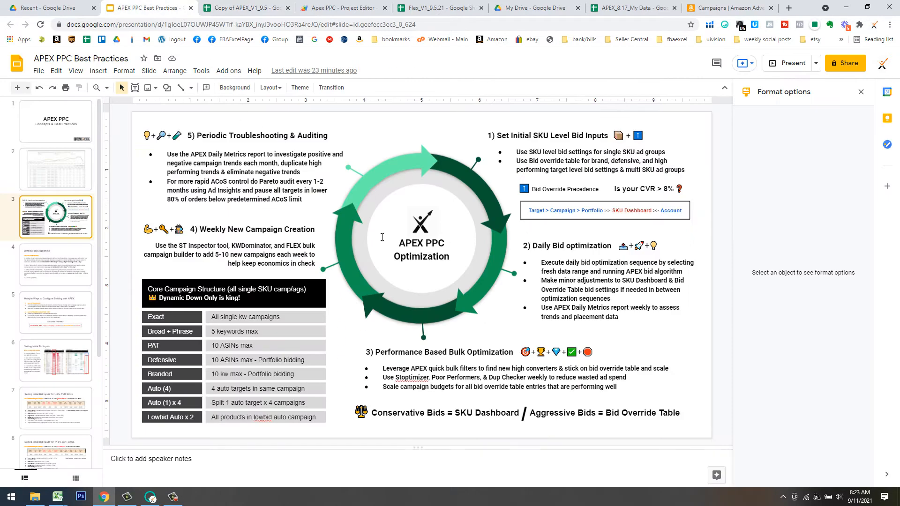
View the Setting Initial Bid Inputs slide, then mark row 10 across the spreadsheet's insight tiles.
click(64, 368)
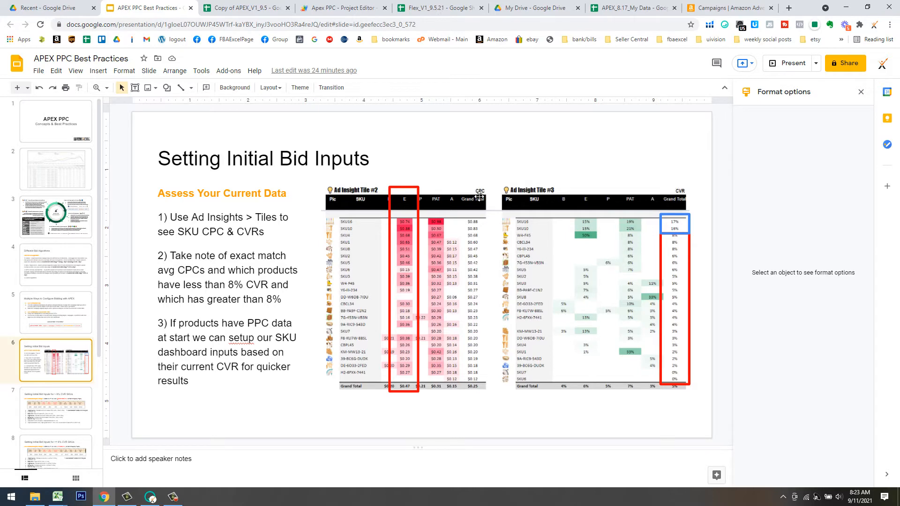
click(277, 10)
click(231, 214)
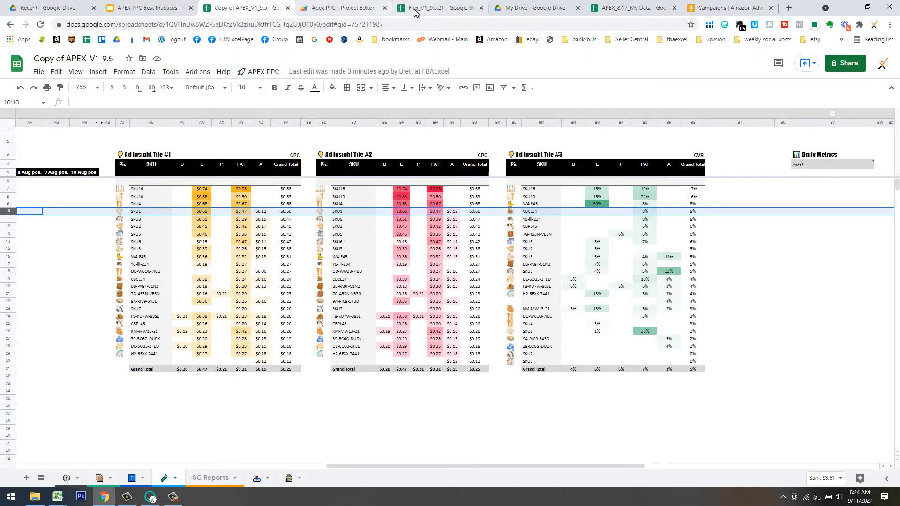
Open the ≤8% CVR bid inputs slide, highlight its .80 exact CPC example, and return to the spreadsheet.
click(171, 10)
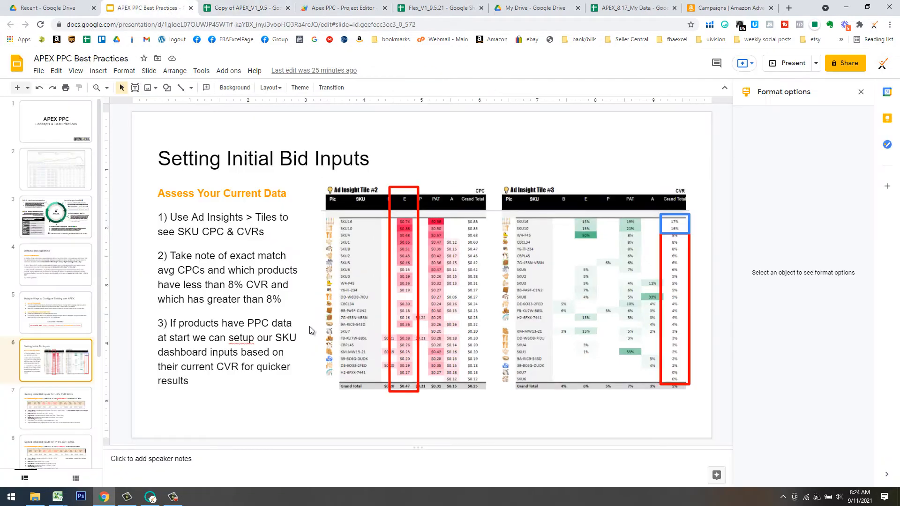
click(70, 457)
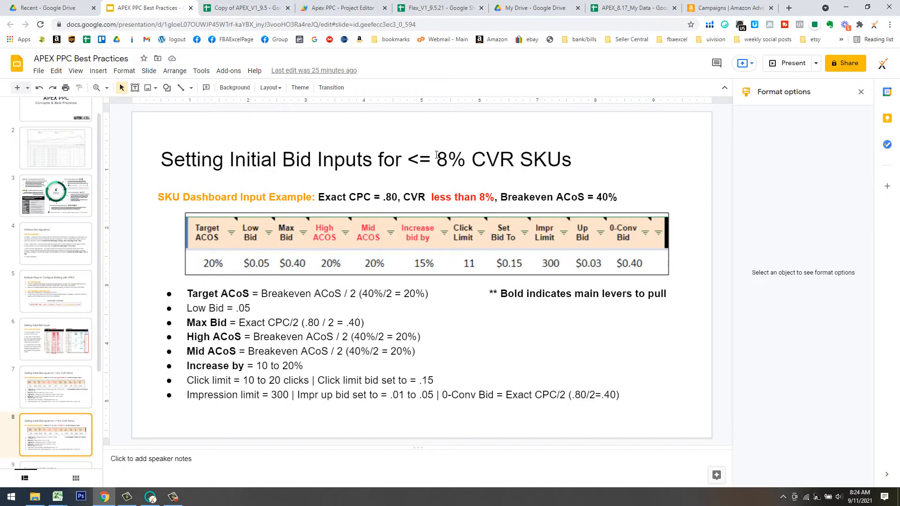
click(390, 196)
click(258, 9)
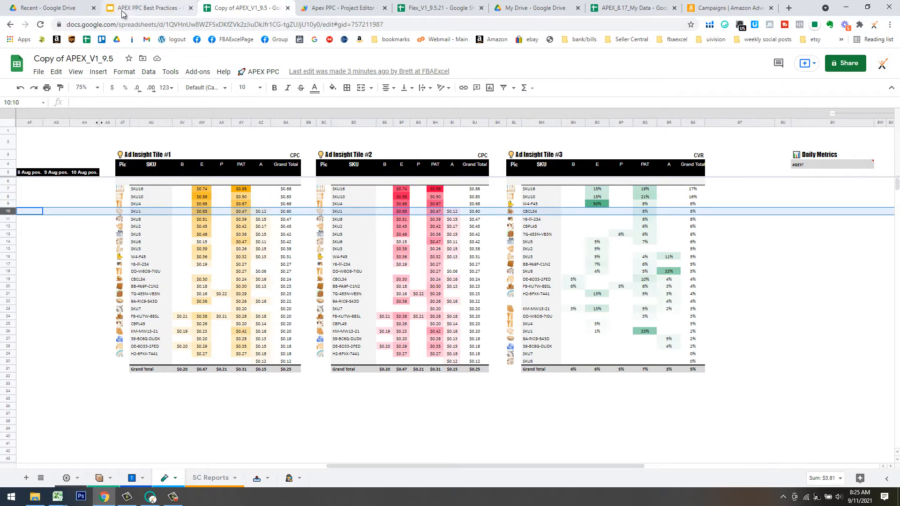
click(187, 11)
drag(398, 197, 386, 197)
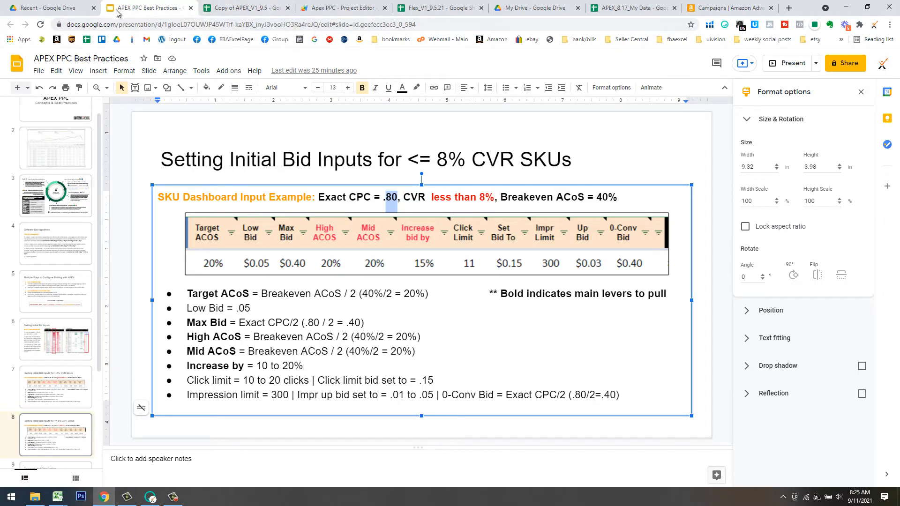
click(244, 15)
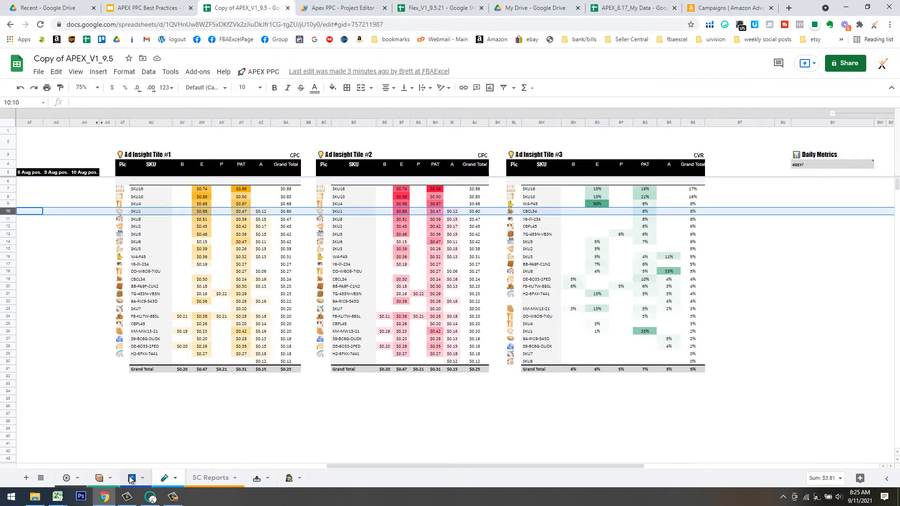
Collapse columns AA:AH on the Products sheet and snap the spreadsheet to the screen's left half.
click(105, 478)
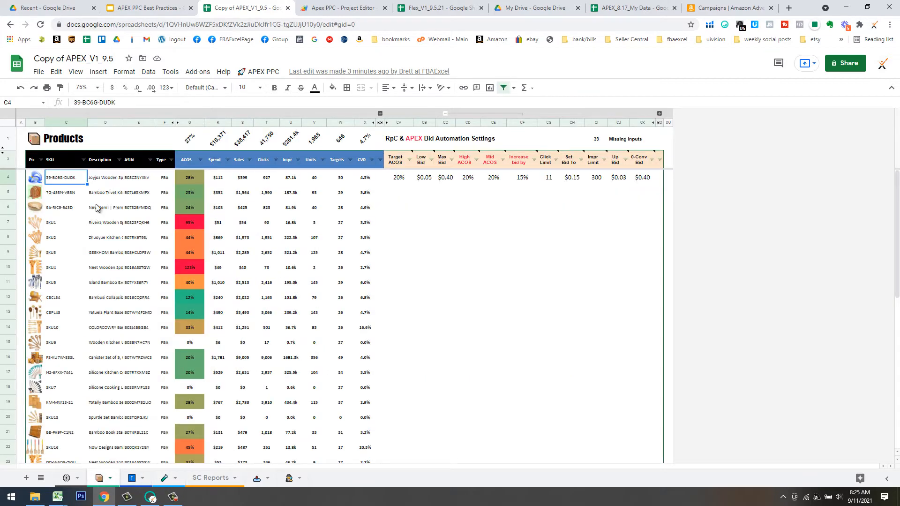
click(8, 222)
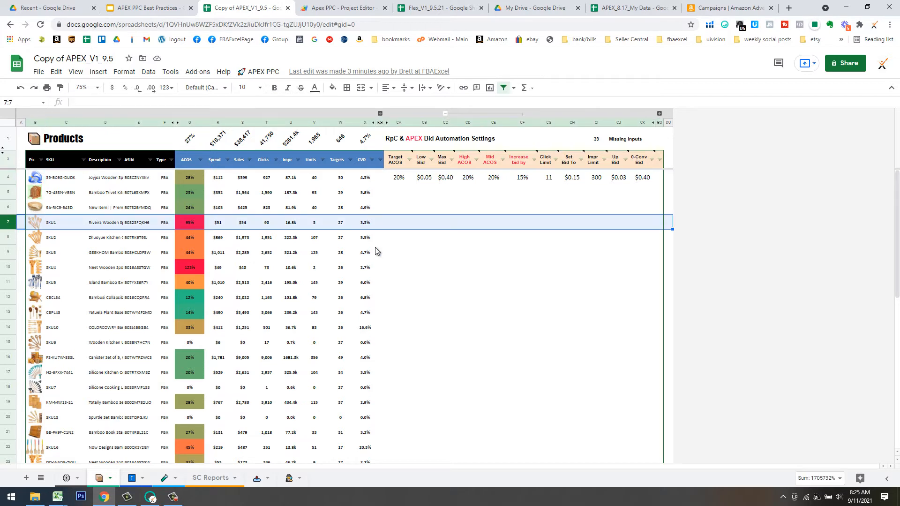
click(380, 114)
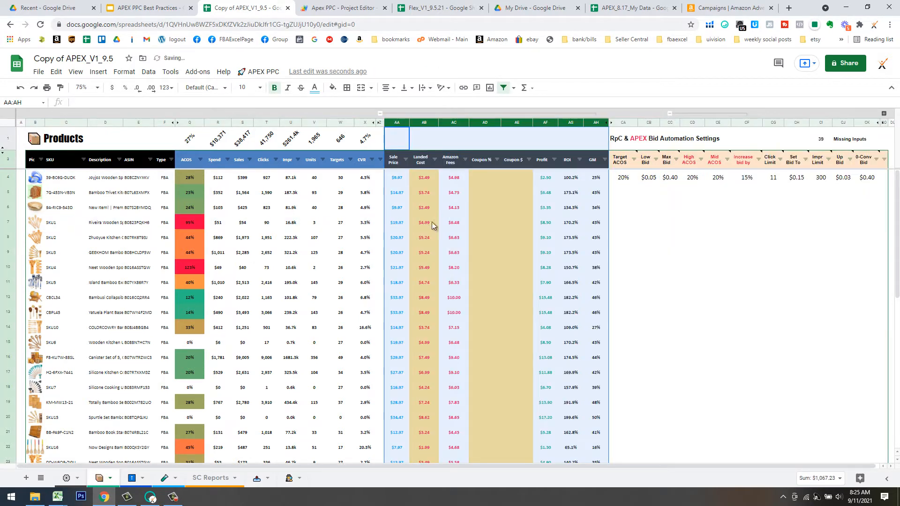
click(592, 224)
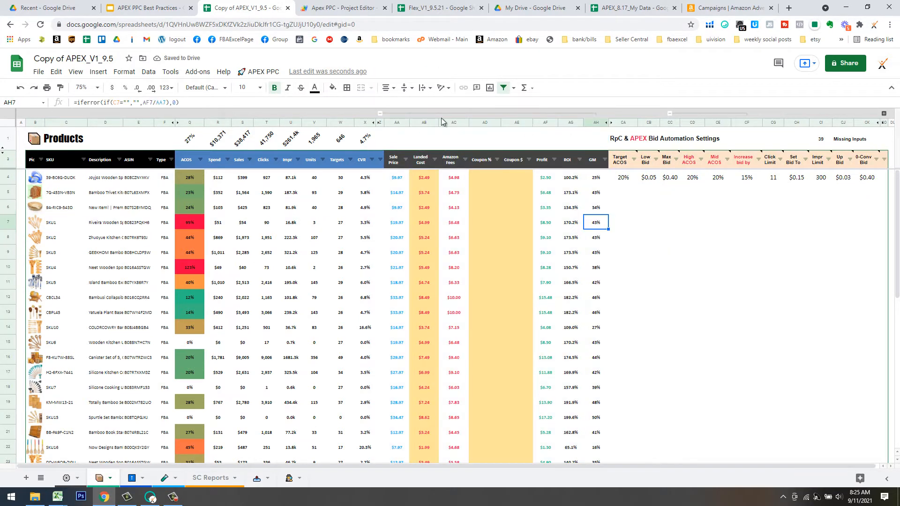
click(380, 113)
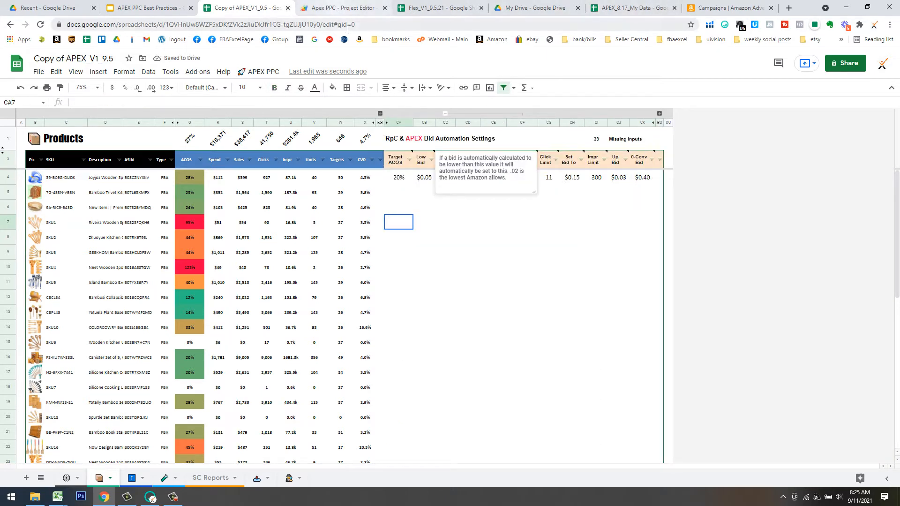
drag(221, 14, 0, 75)
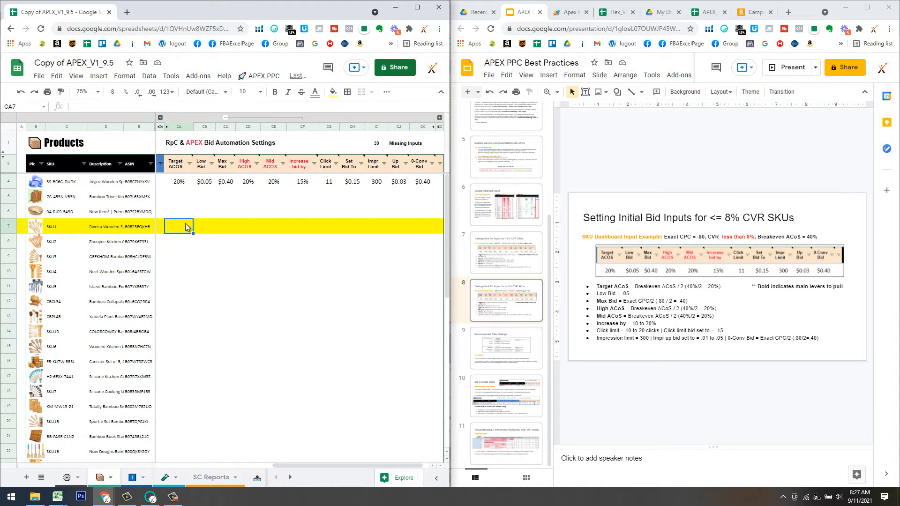
Fill SKU1's CA7:CD7 with Target ACOS 22, Low Bid .05, Max Bid .32 and High ACOS 22%.
text(22)
key(Return)
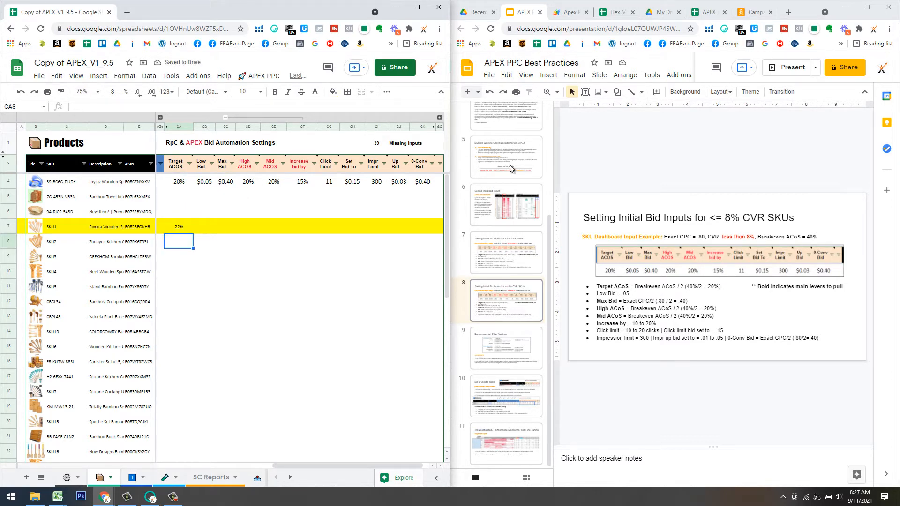
click(210, 227)
text(.05)
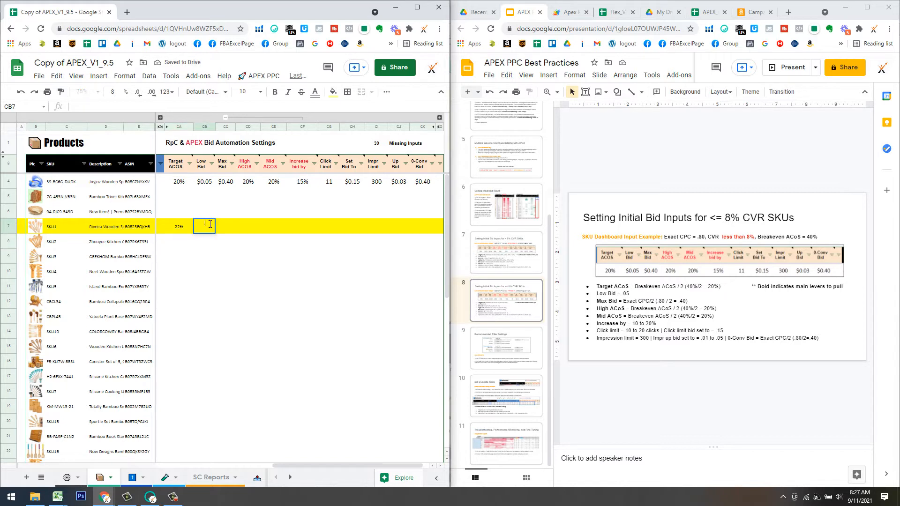
key(Return)
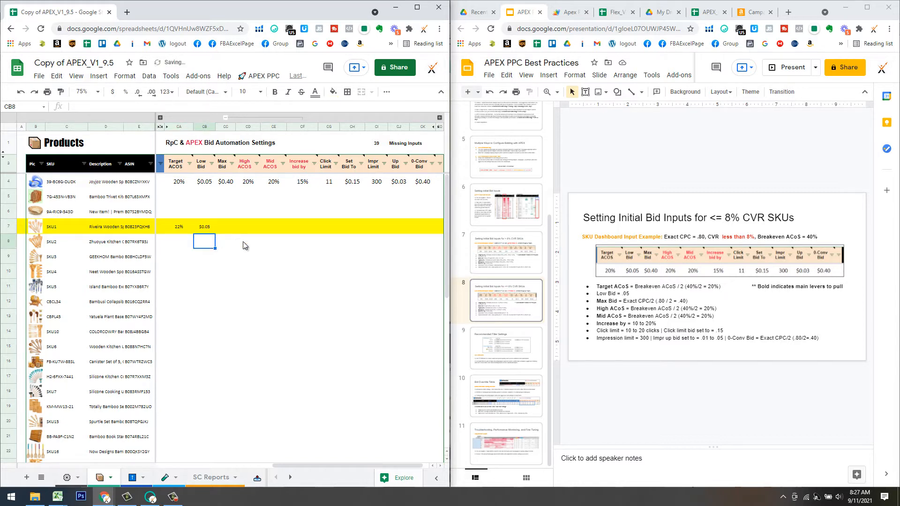
click(225, 229)
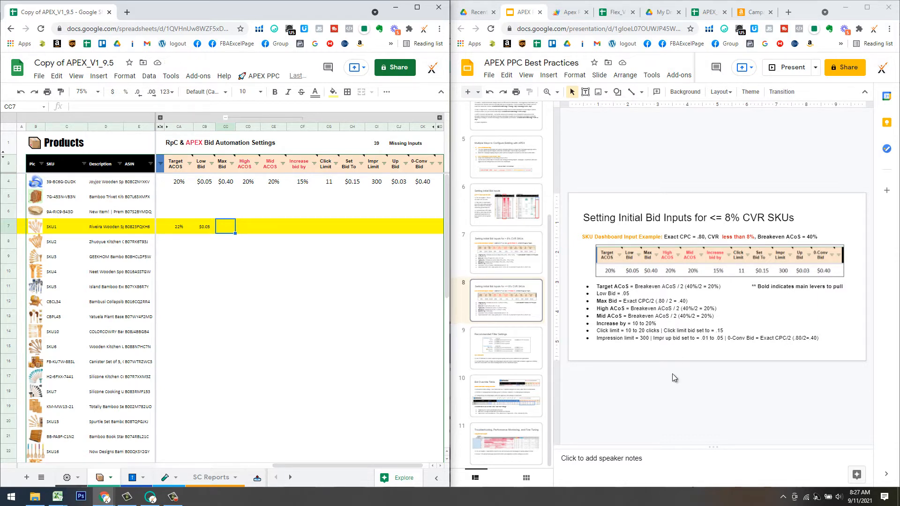
text(.32)
key(Return)
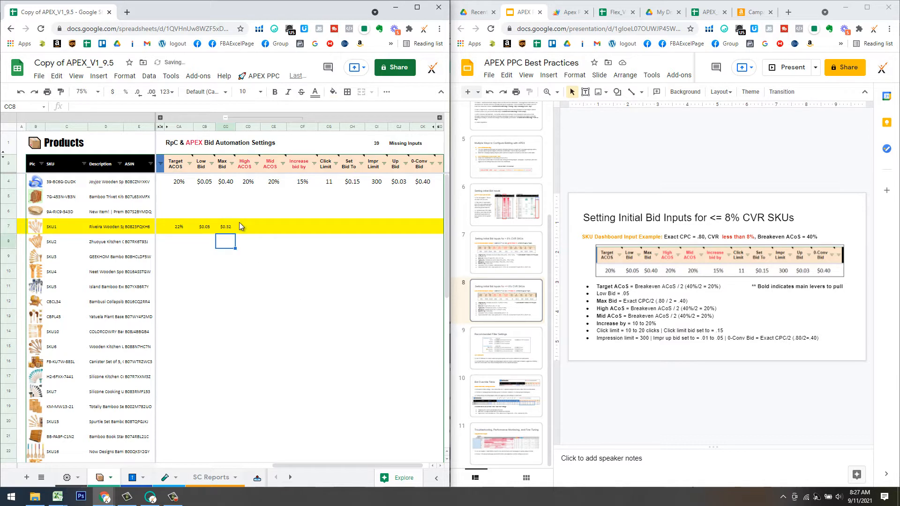
click(249, 229)
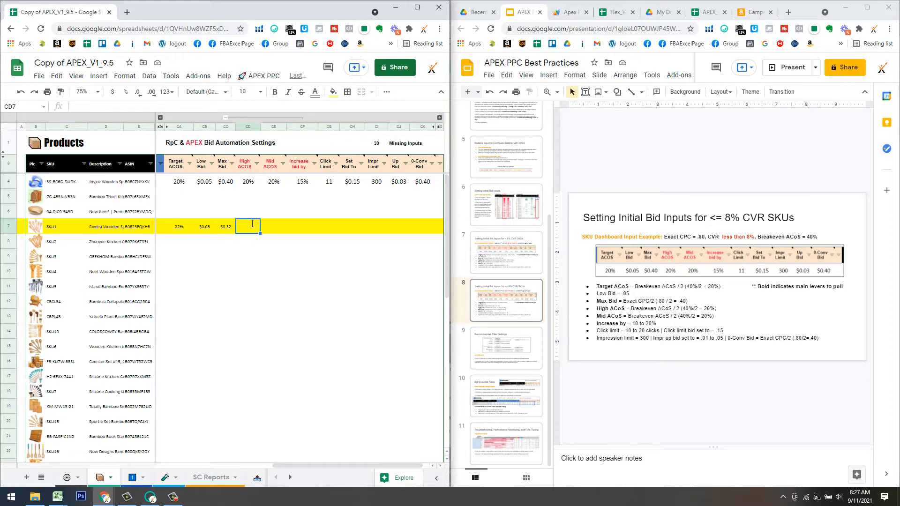
text(22%)
key(Return)
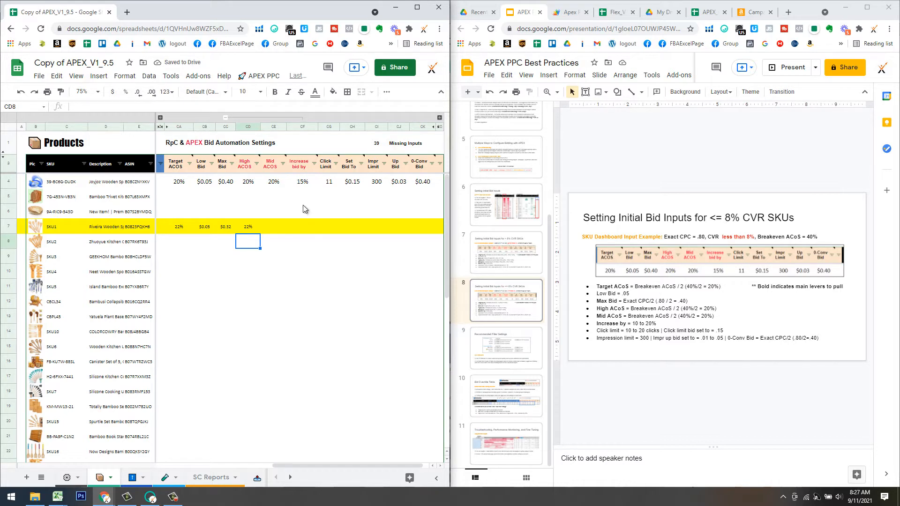
Give SKU1 a Mid ACOS of 22%, a 15% bid increase and a click limit of 11.
click(266, 227)
text(22%)
key(Return)
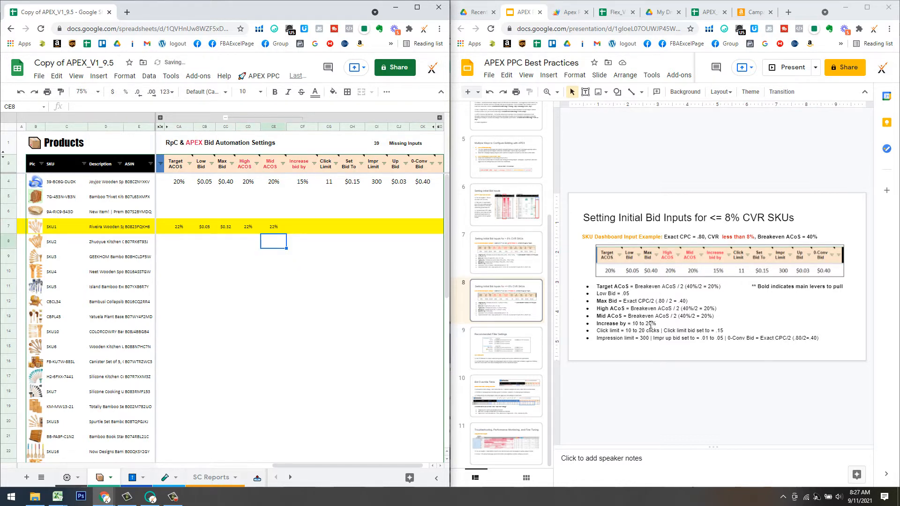
key(Up)
key(Right)
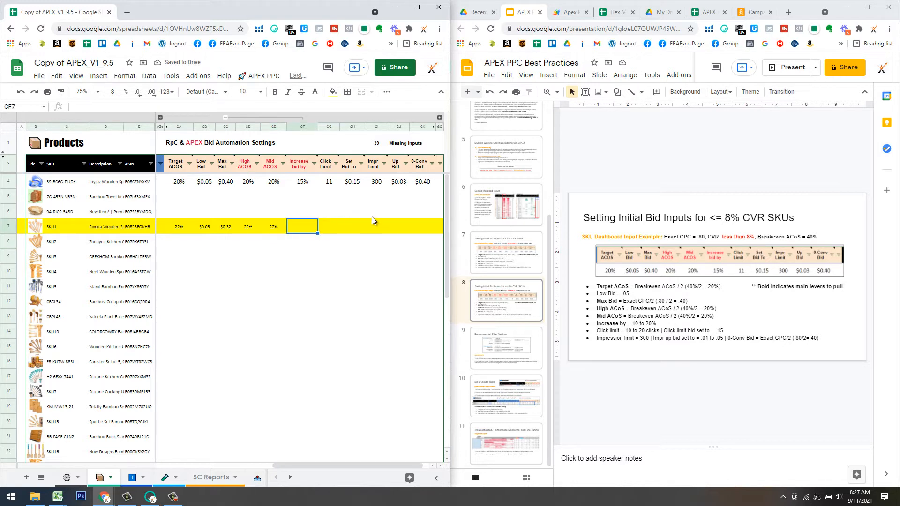
text(15%)
key(Return)
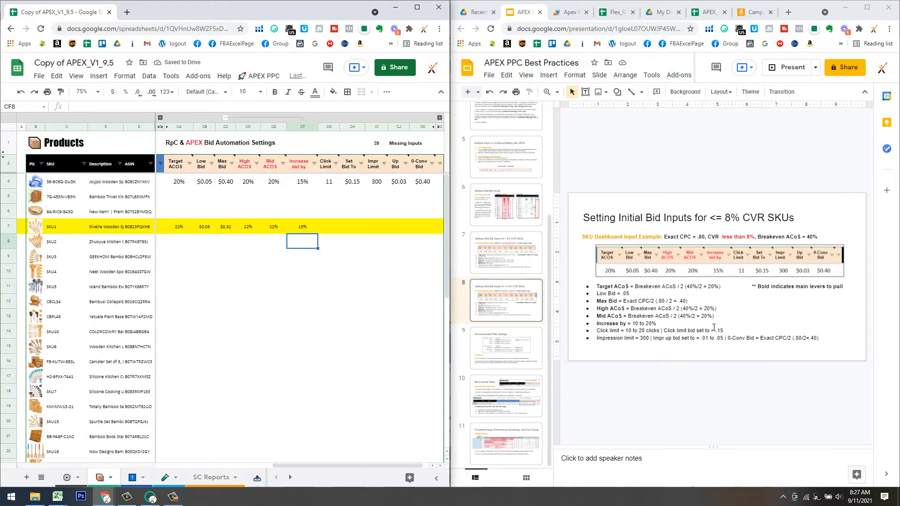
click(331, 226)
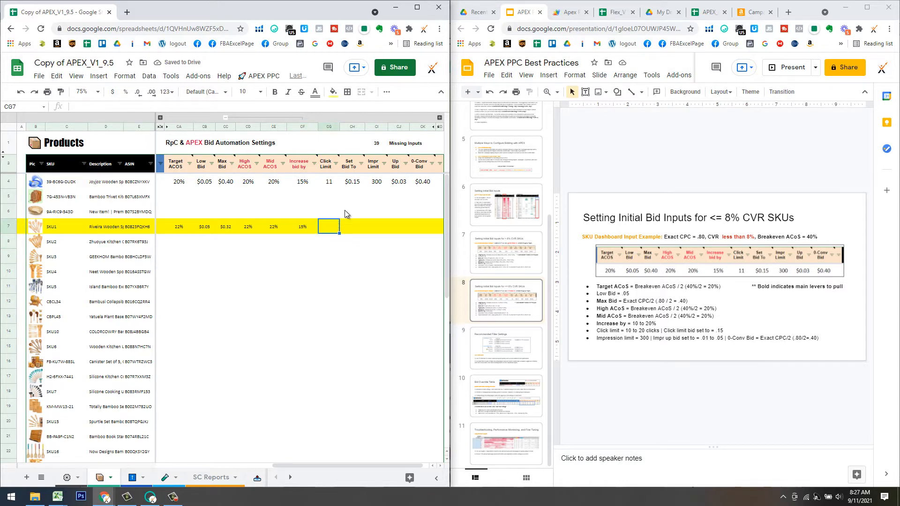
text(11)
key(Return)
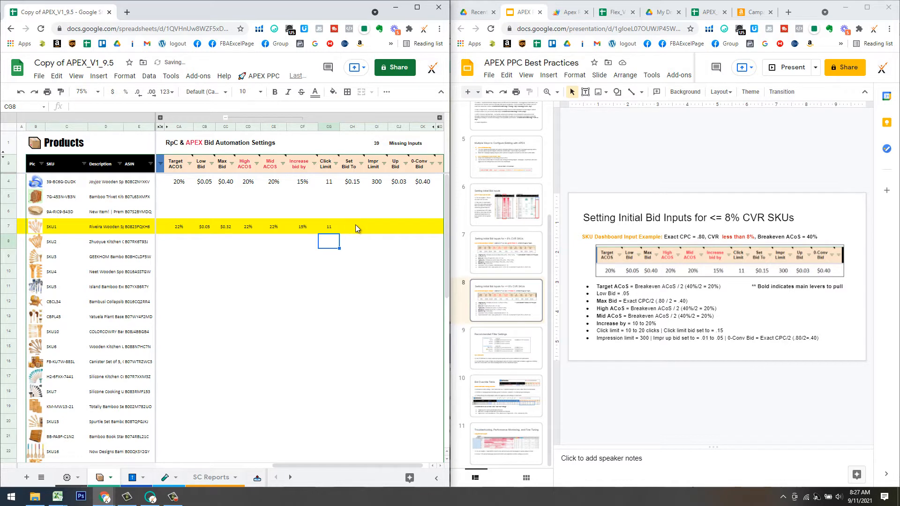
Enter SKU1's Set Bid $0.15, Impr Limit 300, Up Bid $0.03 and 0-Conv Bid $0.32.
click(355, 226)
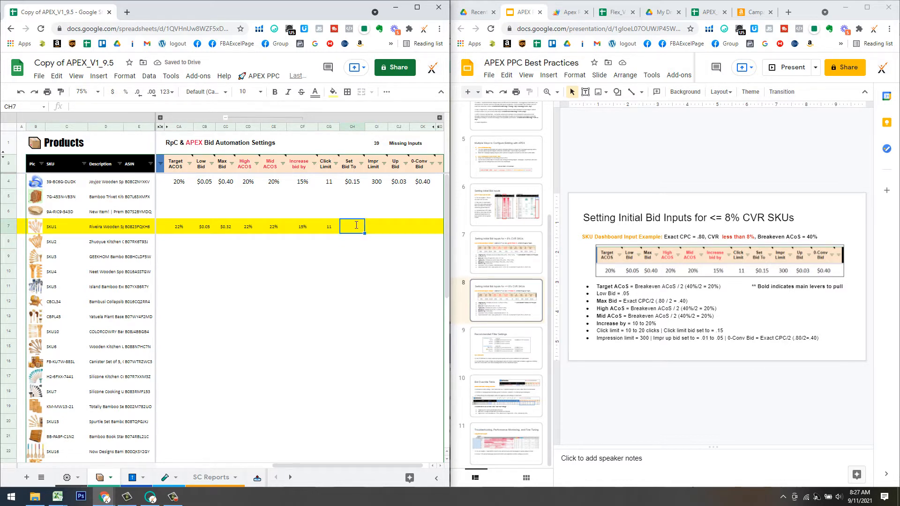
text(.15)
key(Tab)
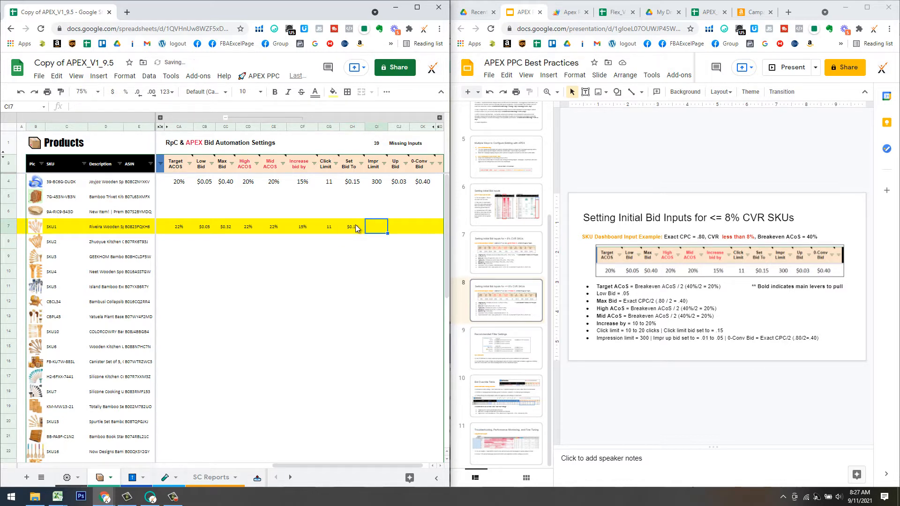
text(300)
key(Tab)
text(.03)
key(Return)
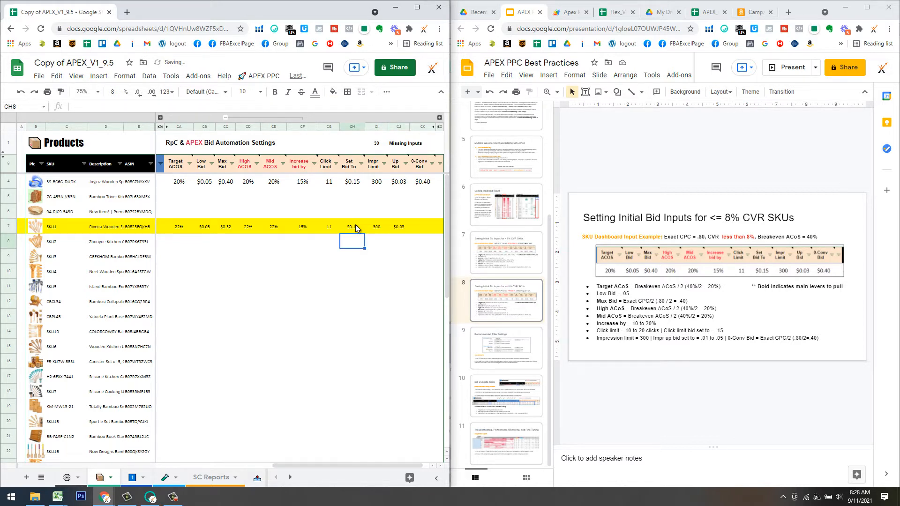
key(Up)
key(Right)
key(Right)
key(Right)
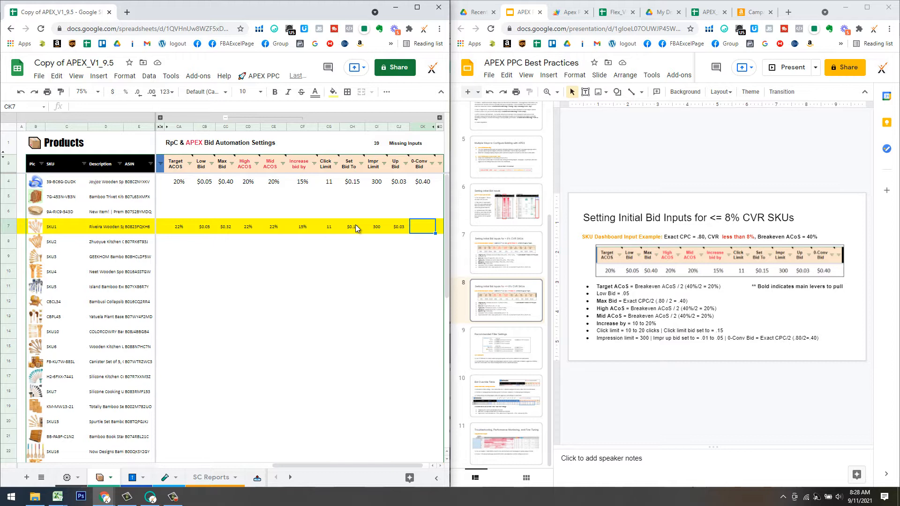
text(.32)
key(Return)
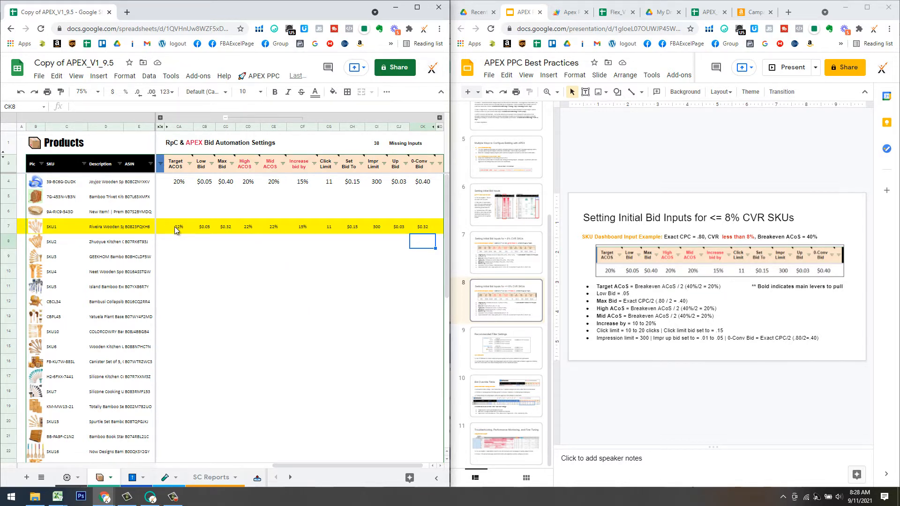
click(226, 230)
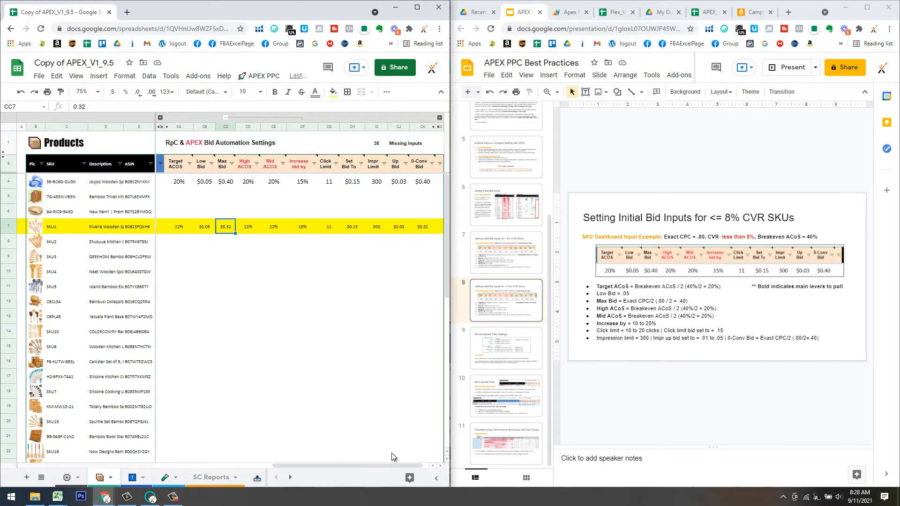
click(506, 253)
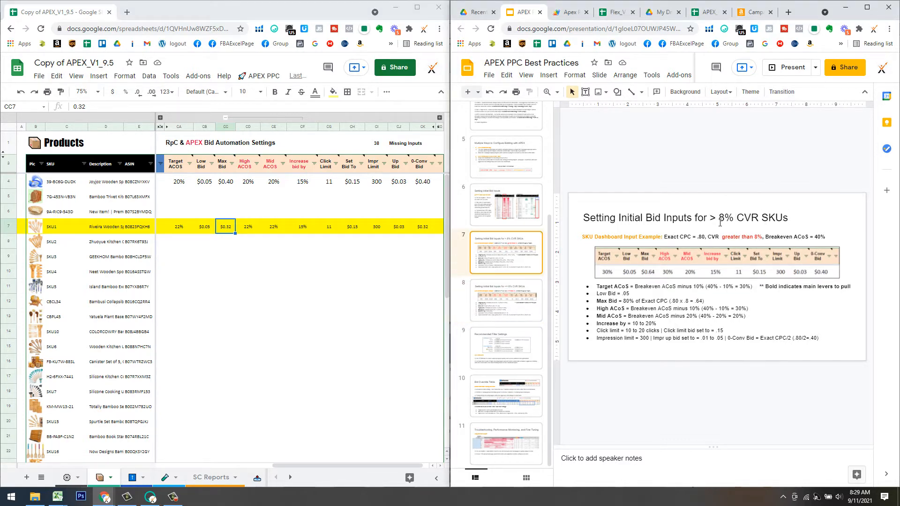
Step through slides 8, 7 and 9 to Recommended Filter Settings, then maximize the Settings sheet.
click(534, 315)
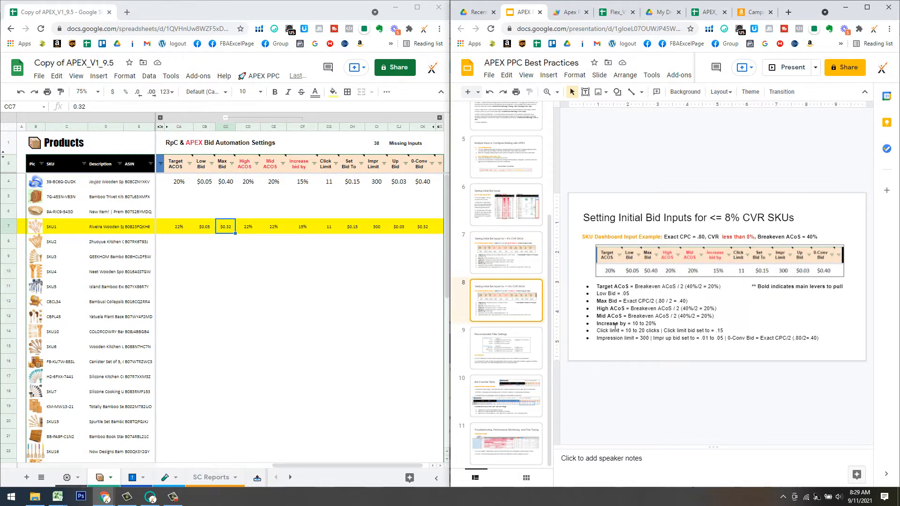
click(489, 253)
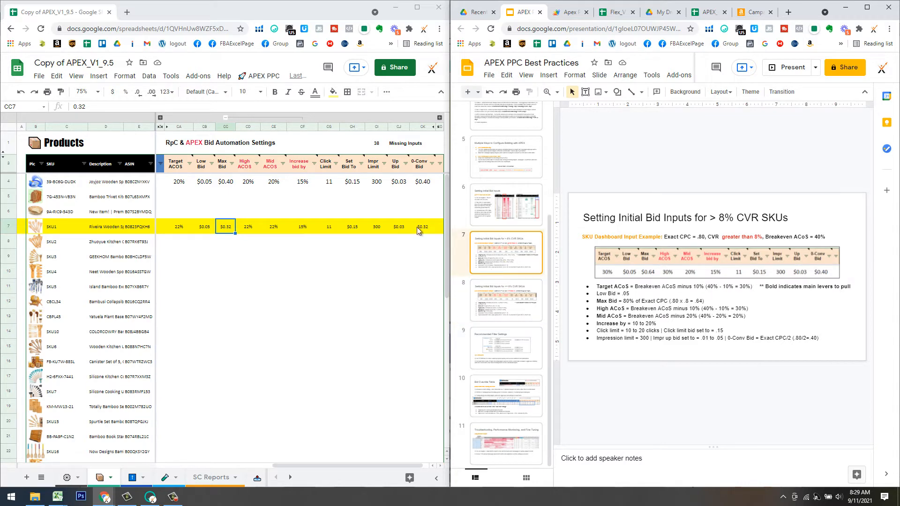
click(513, 346)
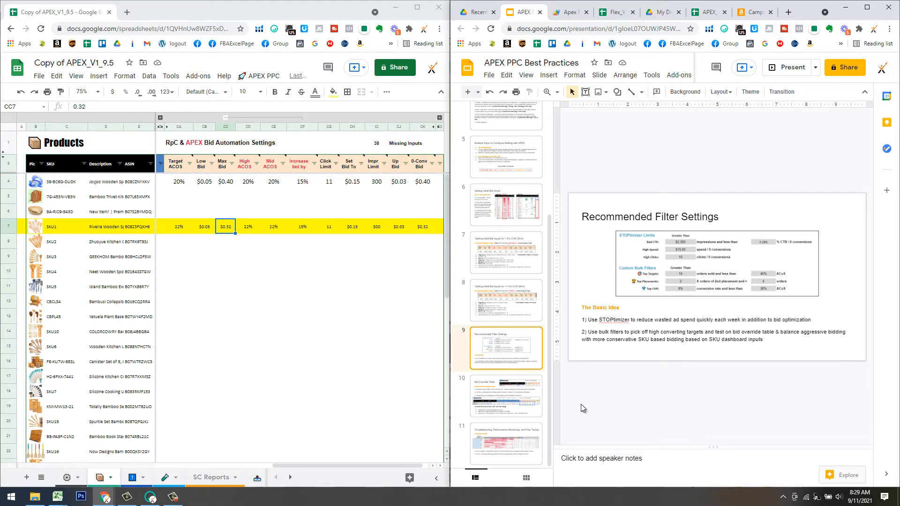
click(66, 477)
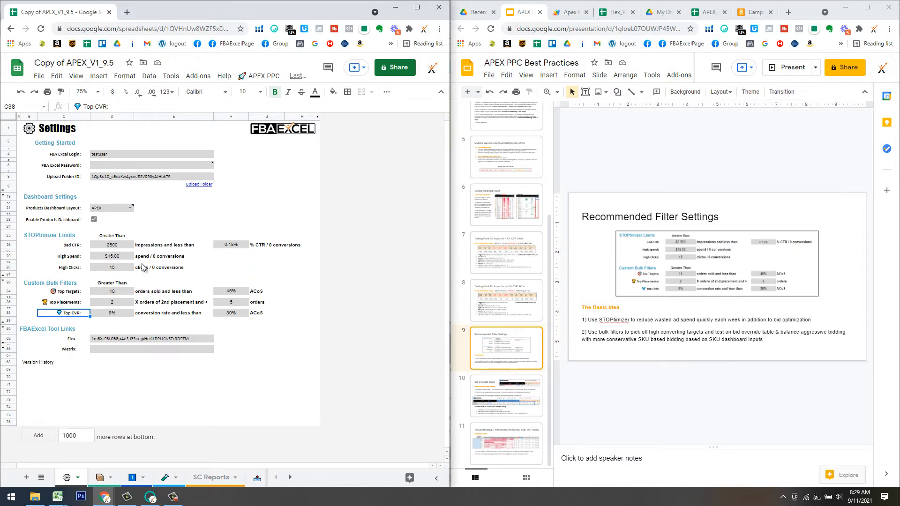
click(419, 7)
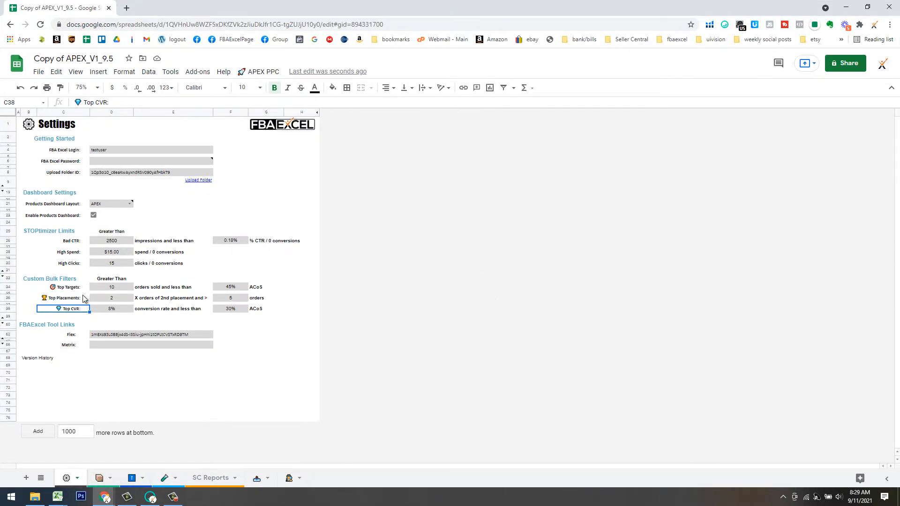
Run the APEX Top Targets bulk filter and review the filtered Orders and ACoS values.
click(256, 73)
mouse_move(290, 209)
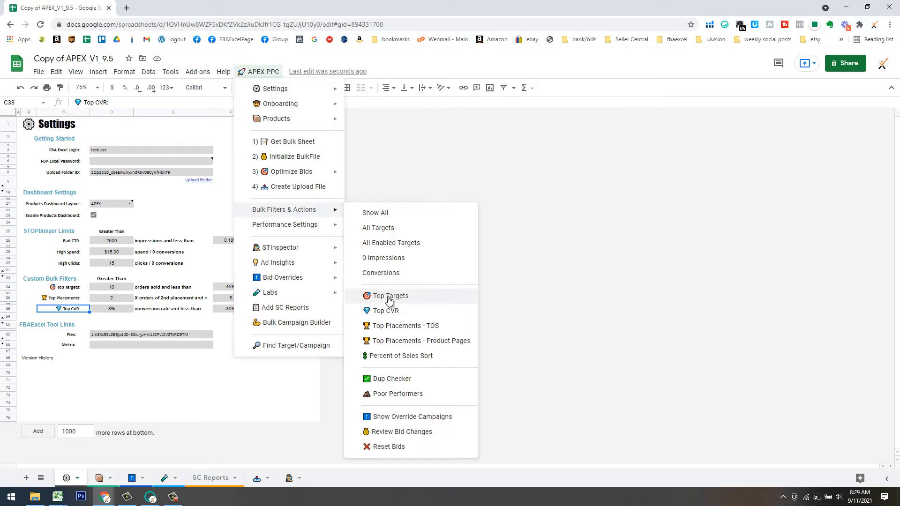
click(392, 303)
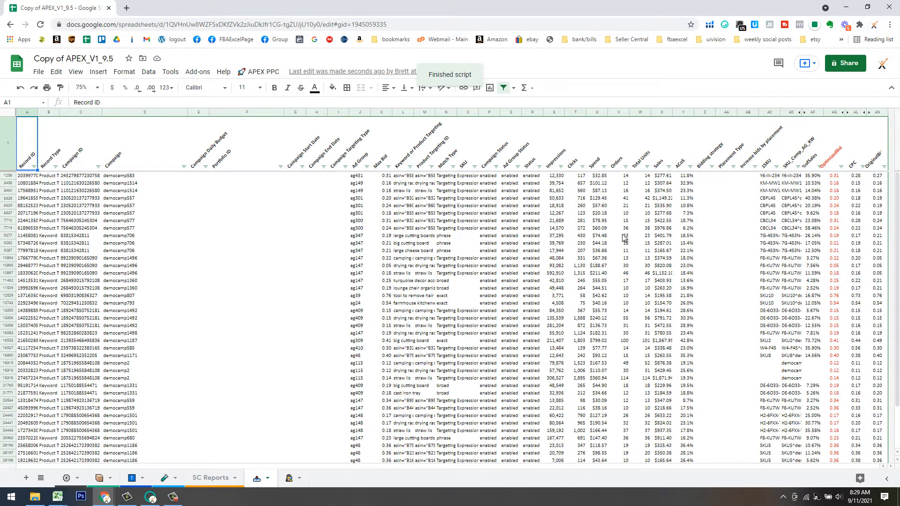
click(626, 167)
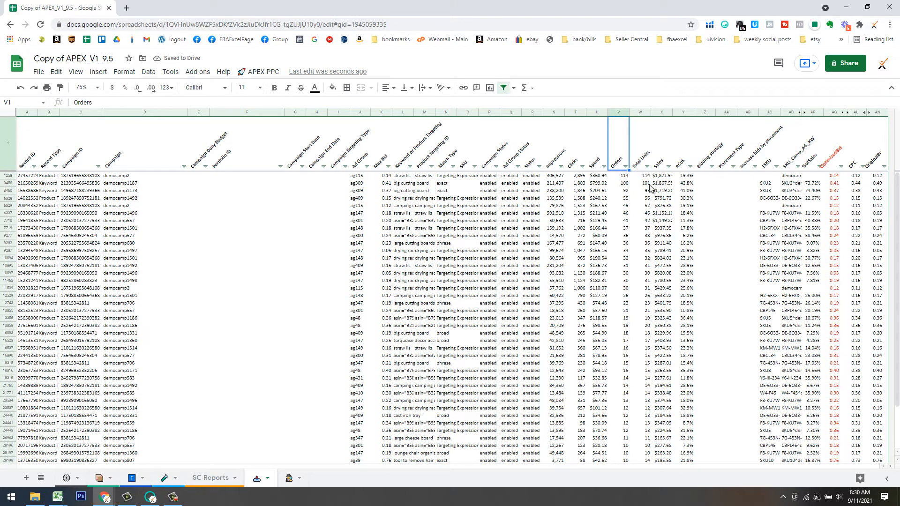
drag(687, 175, 686, 419)
scroll(711, 387, down, 3)
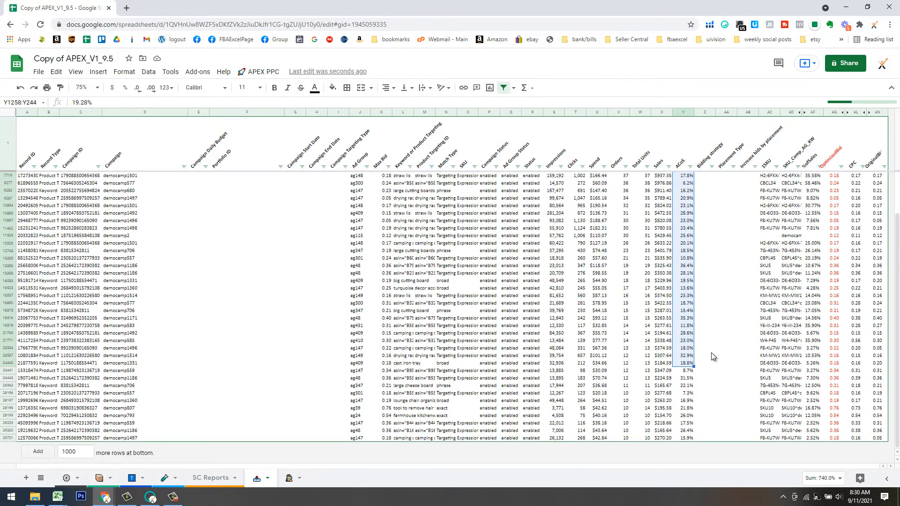
scroll(692, 365, up, 2)
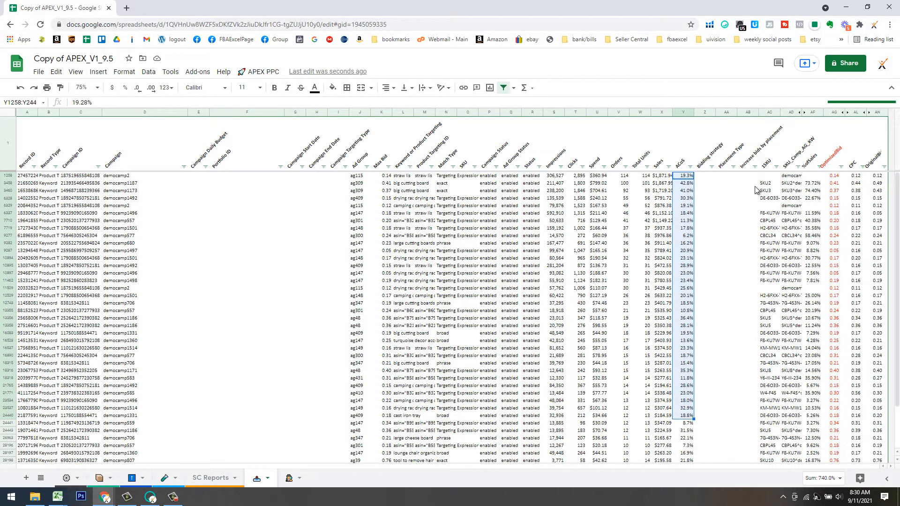
Copy the 1SKU and SKU_Camp_AC_KW values from the first flagged row down to the last.
click(774, 175)
click(795, 177)
click(772, 177)
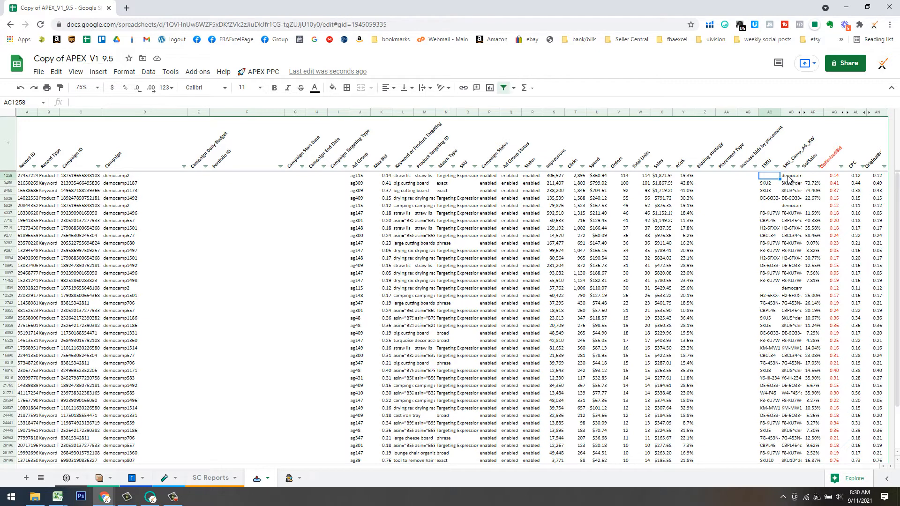
key(shift+Right)
key(shift+Down)
key(shift+Down)
key(shift+Down)
key(shift+Down)
key(shift+Down)
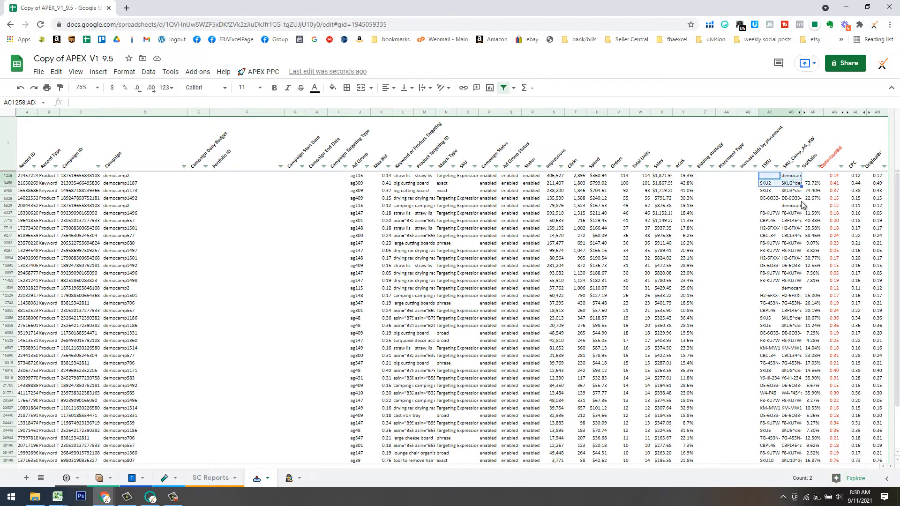
key(shift+Page_Down)
key(shift+Page_Down)
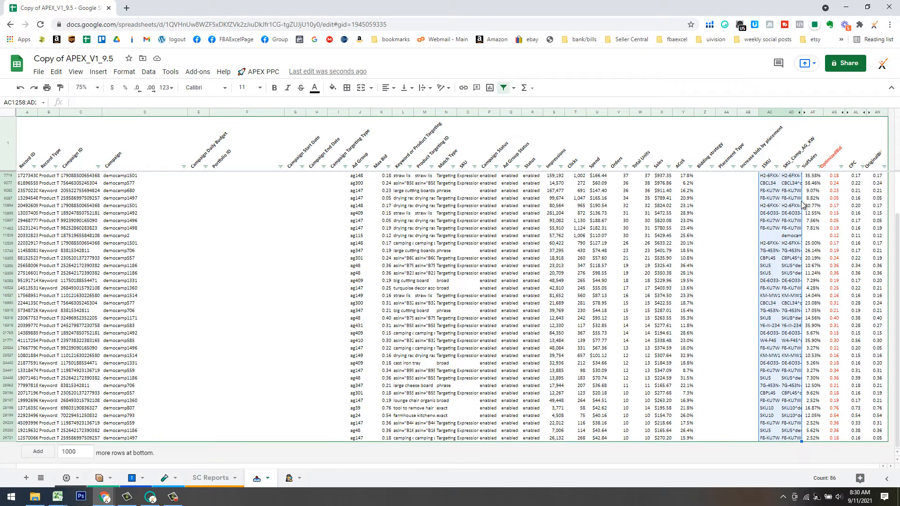
key(ctrl+c)
Paste the copied SKUs and campaign keywords into Bid Overrides' Type and Override columns below Account.
click(135, 479)
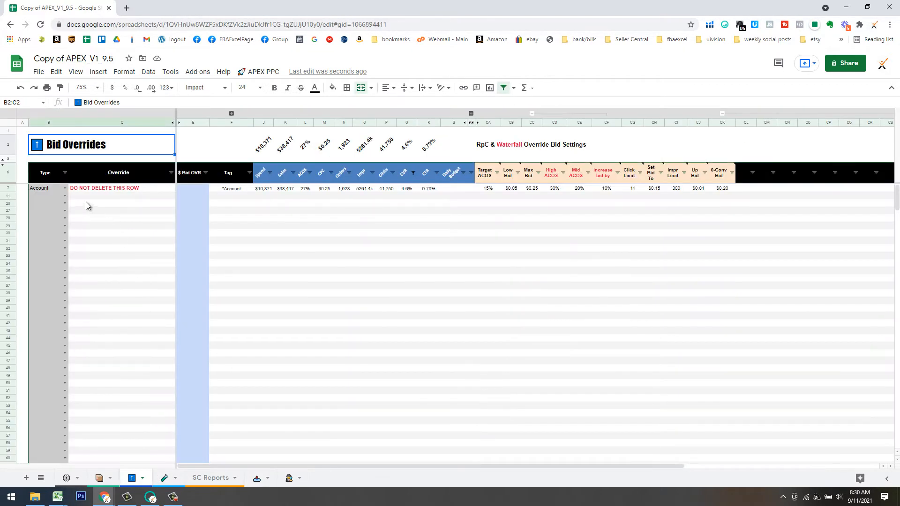
click(46, 196)
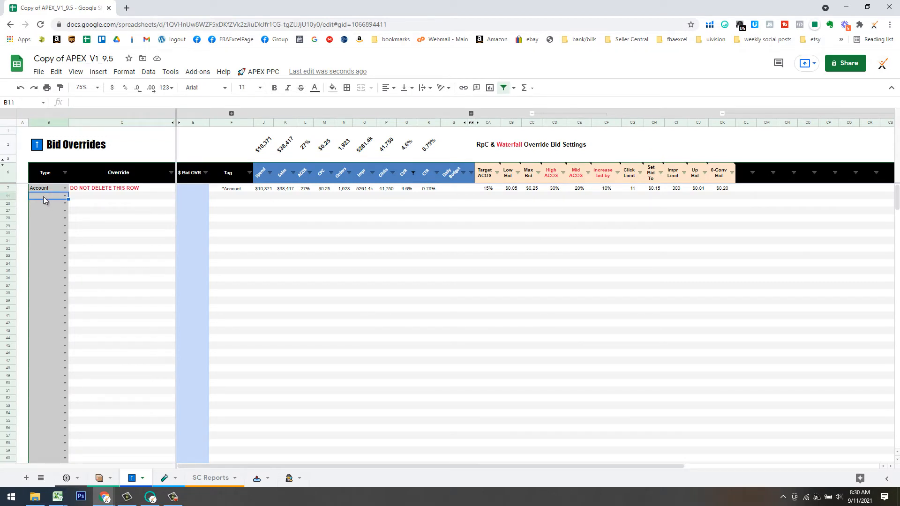
right_click(52, 196)
mouse_move(127, 196)
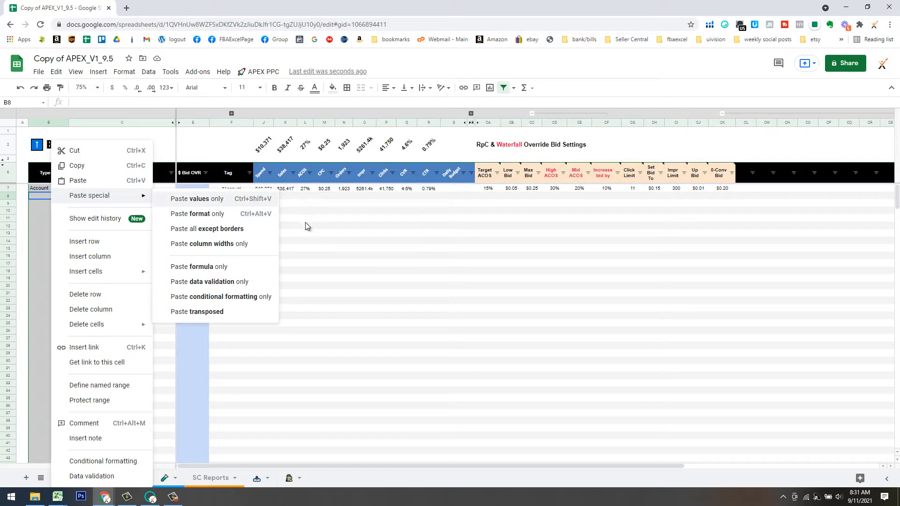
click(324, 233)
click(45, 198)
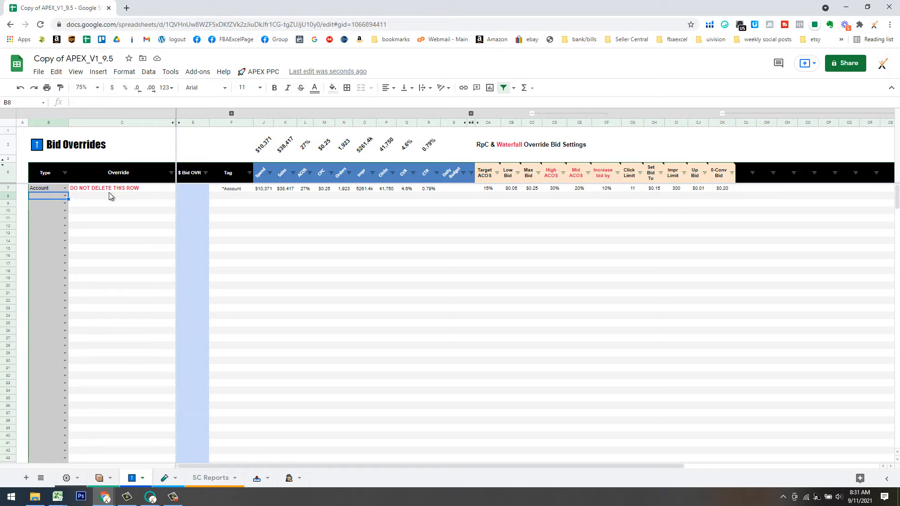
key(ctrl+v)
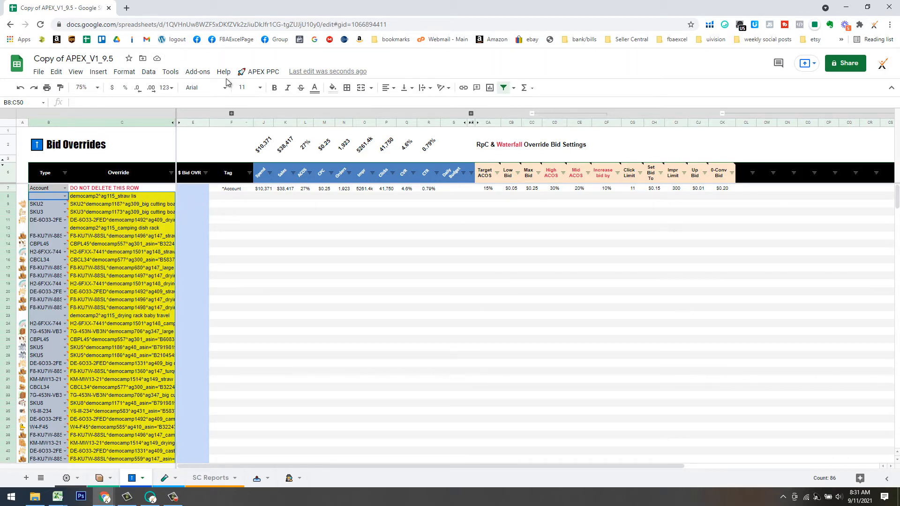
Sync Bid Overrides metrics, then reset the data sheet to the All Targets bulk filter.
click(247, 74)
mouse_move(293, 280)
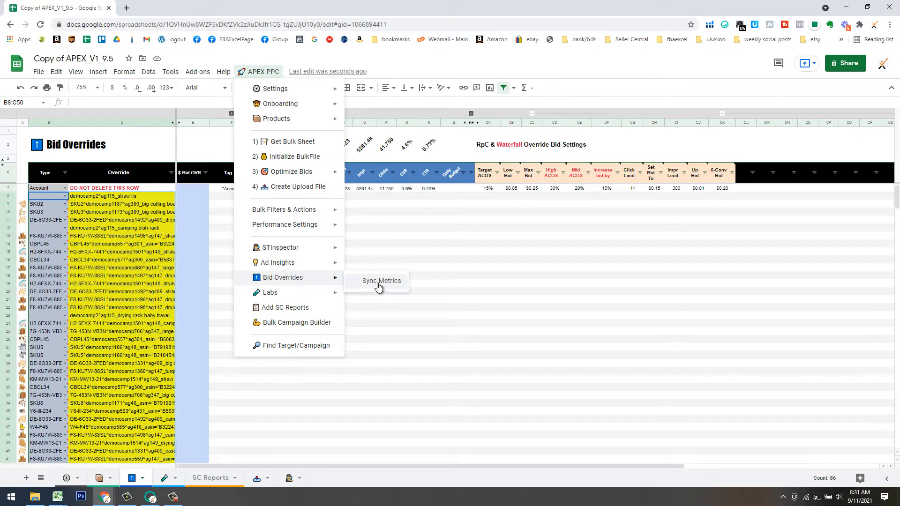
click(379, 282)
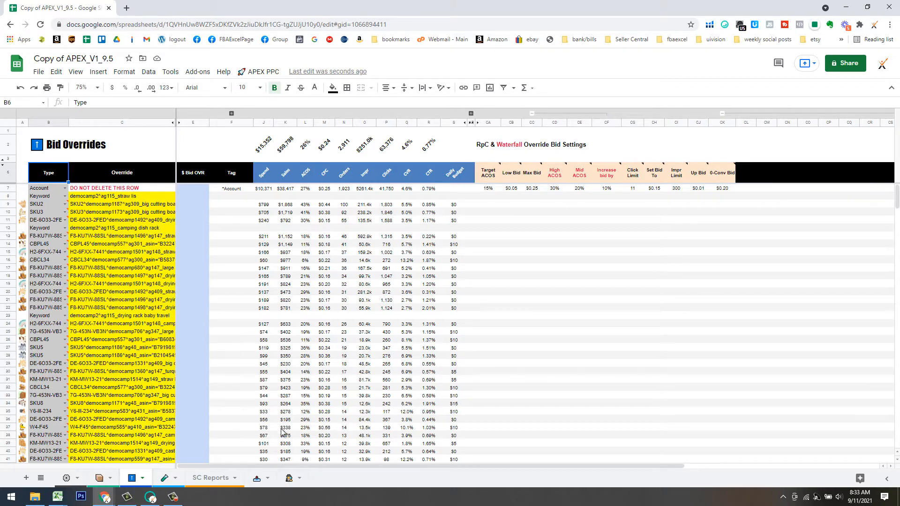
click(257, 478)
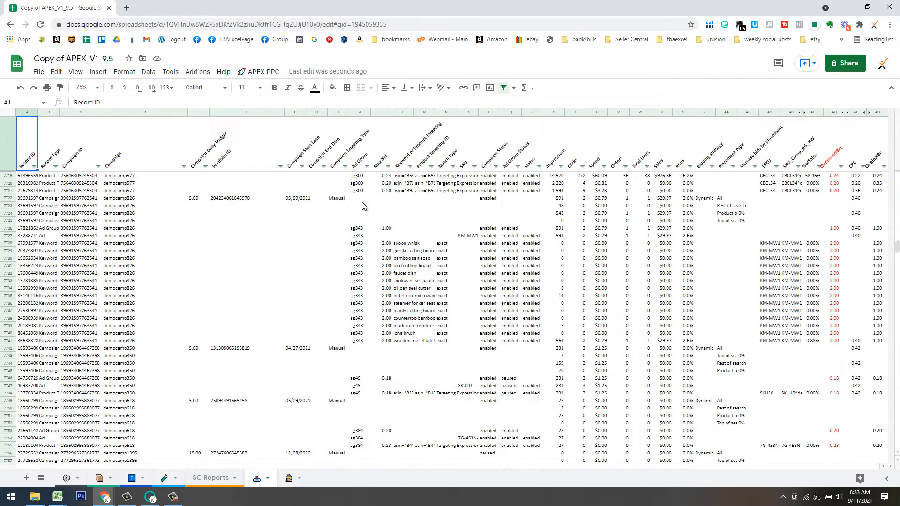
click(259, 71)
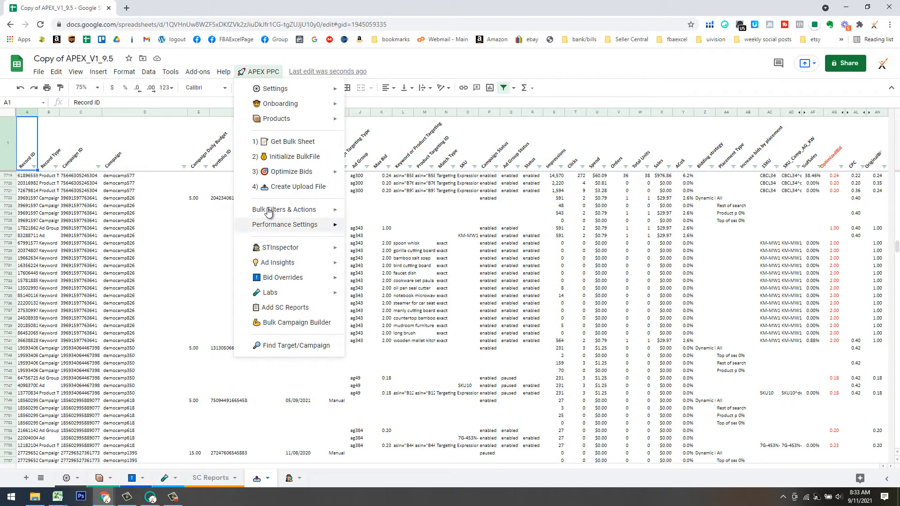
mouse_move(287, 210)
click(378, 222)
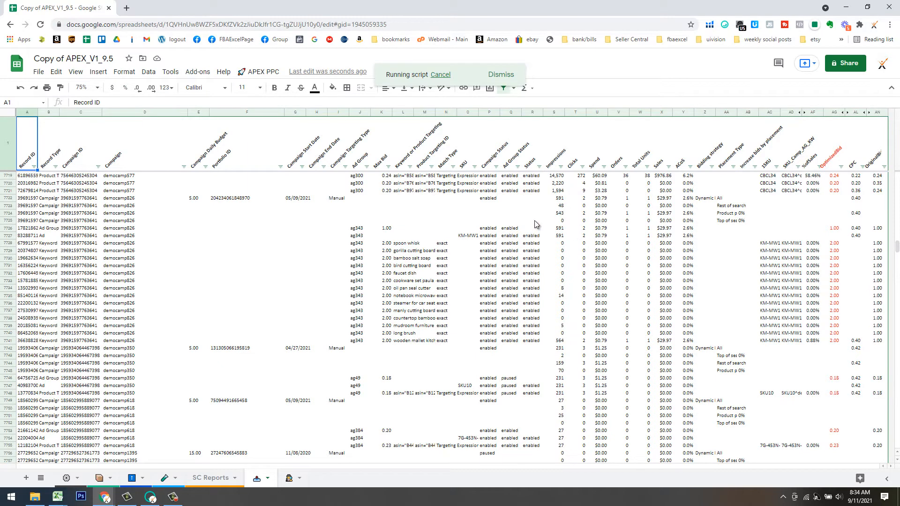
Sync metrics again on Bid Overrides and check the Keyword override in row 12.
click(133, 478)
click(261, 72)
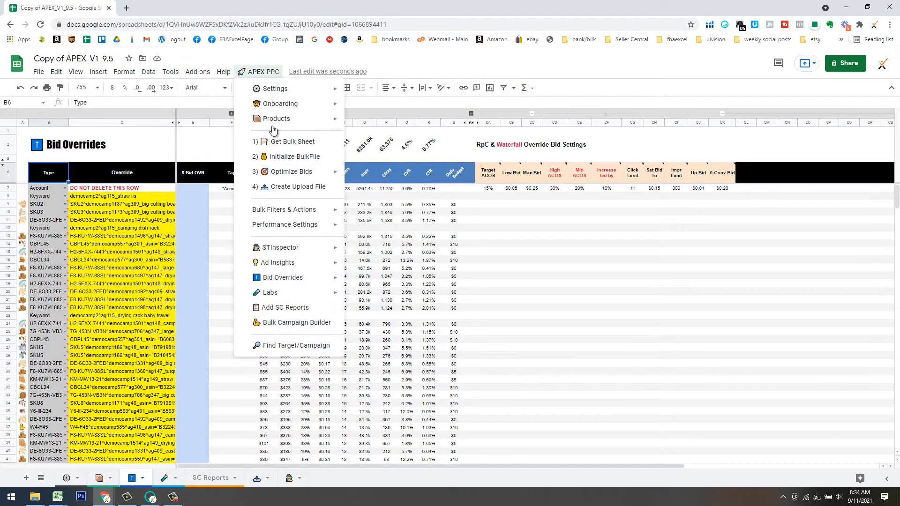
mouse_move(300, 278)
click(398, 284)
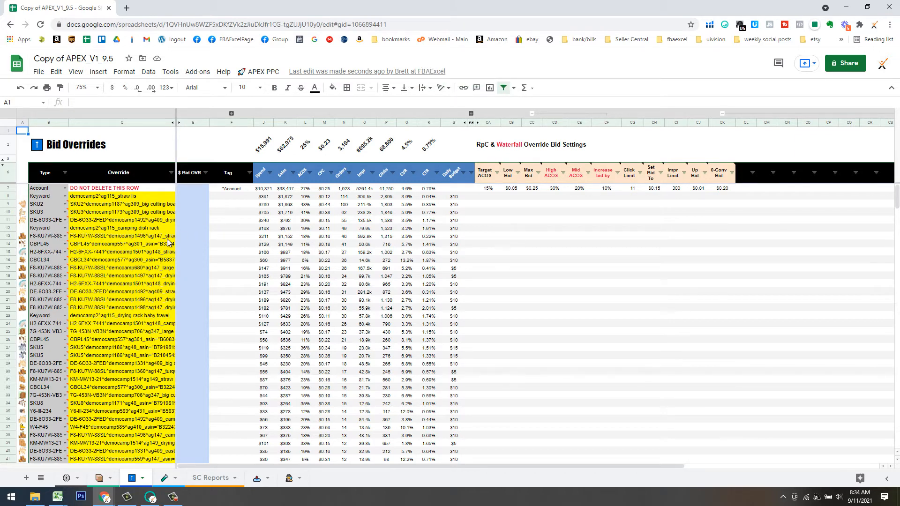
click(48, 229)
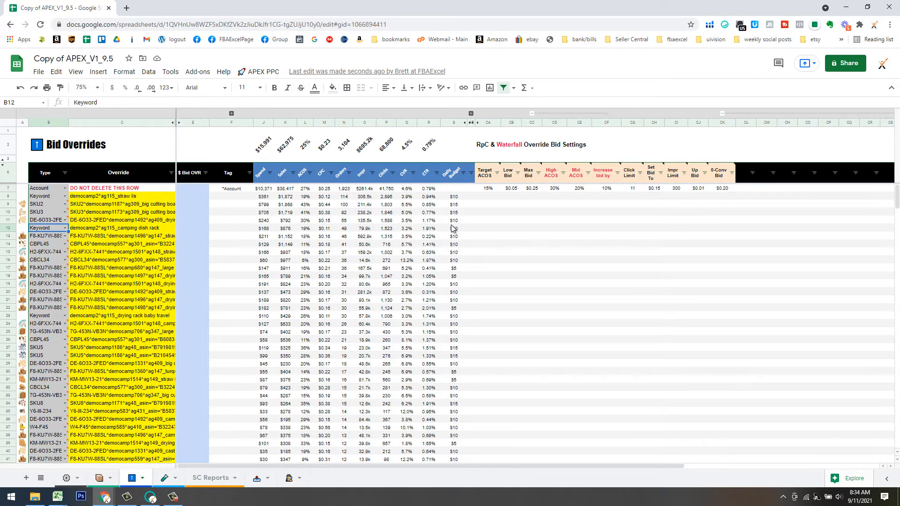
Copy the Account row's bid settings into row 8 and change its Target ACOS to 35%.
click(488, 196)
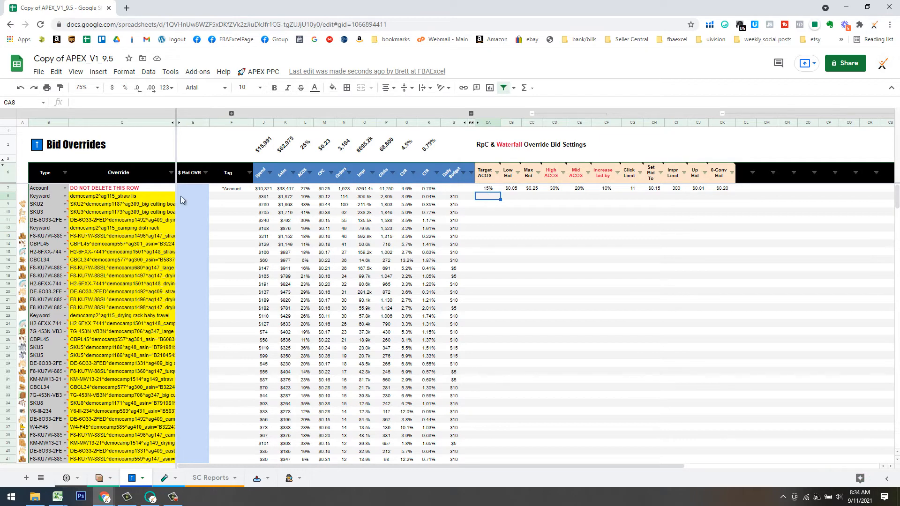
click(490, 189)
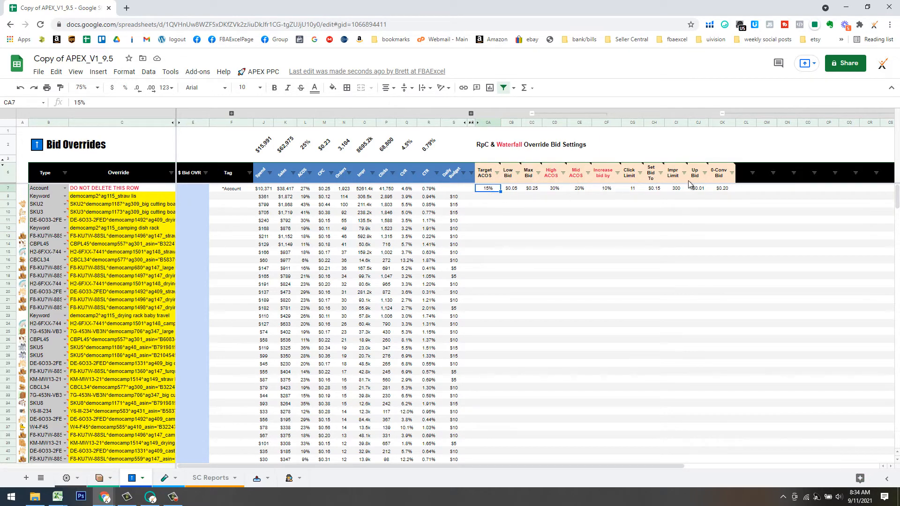
mouse_move(724, 188)
click(724, 188)
shift+click(492, 189)
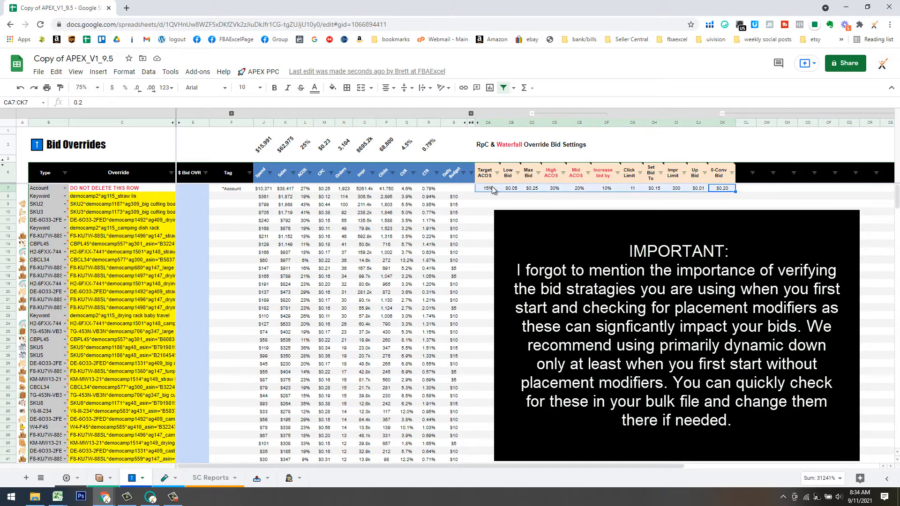
click(490, 197)
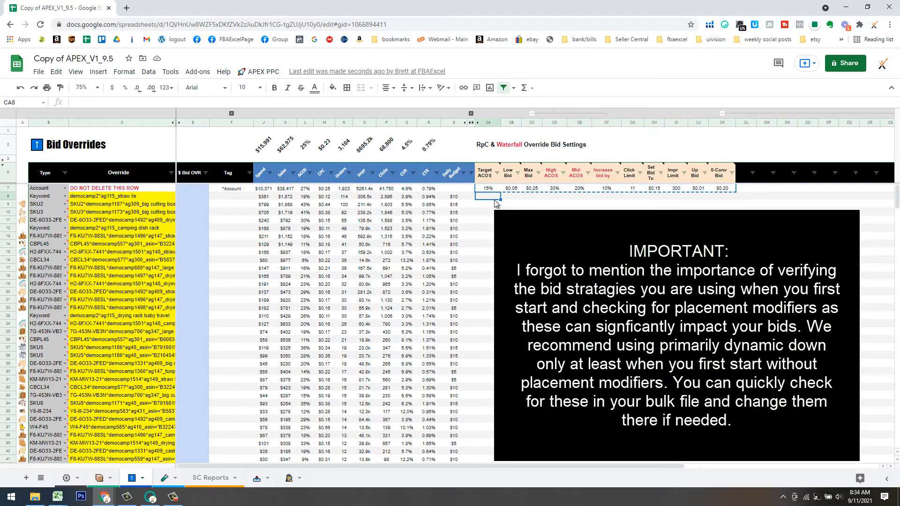
key(ctrl+v)
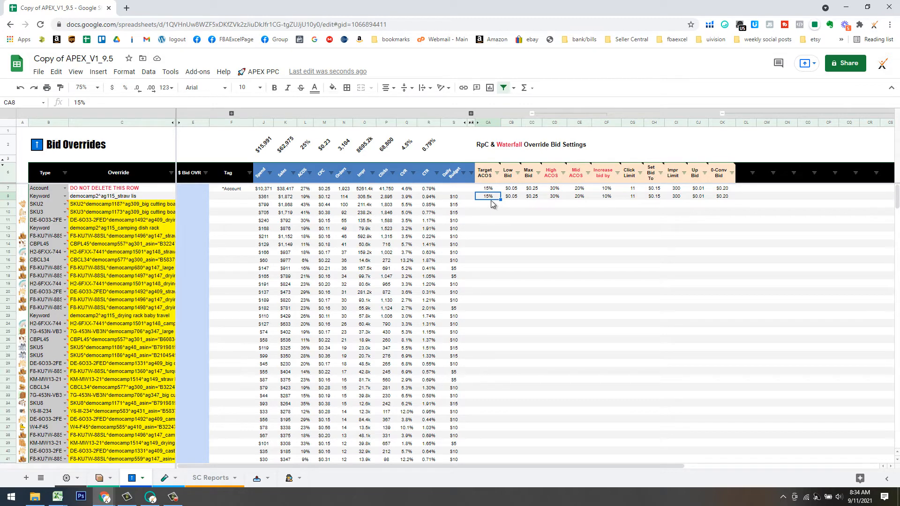
text(35)
key(Return)
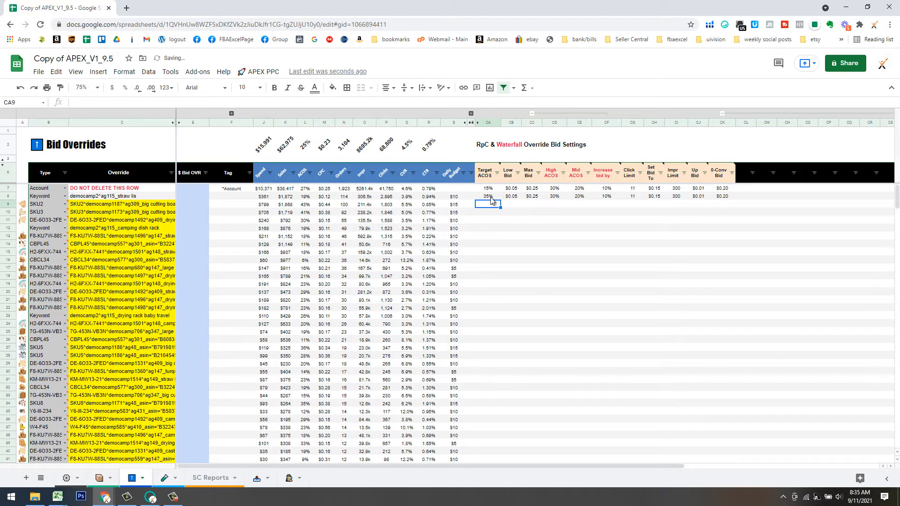
click(519, 197)
click(534, 197)
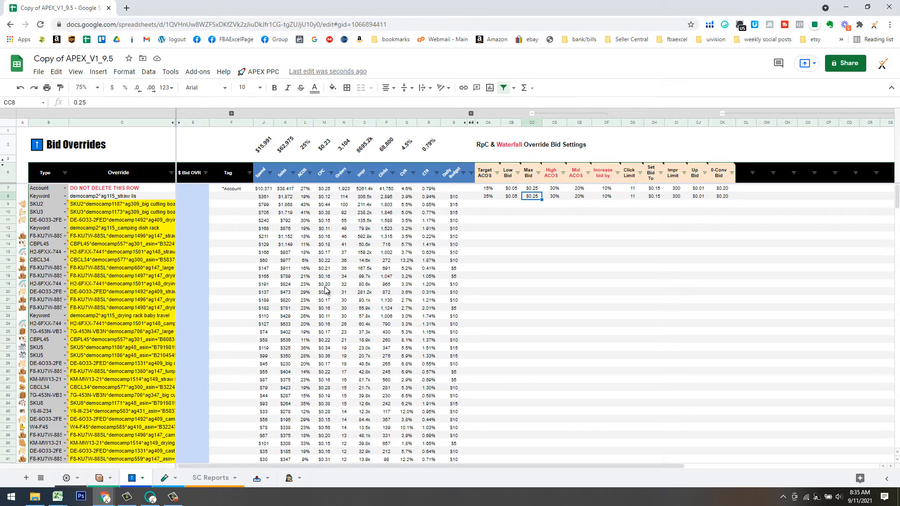
Set row 8's Max Bid to $1.00.
scroll(327, 278, down, 1)
scroll(328, 281, up, 1)
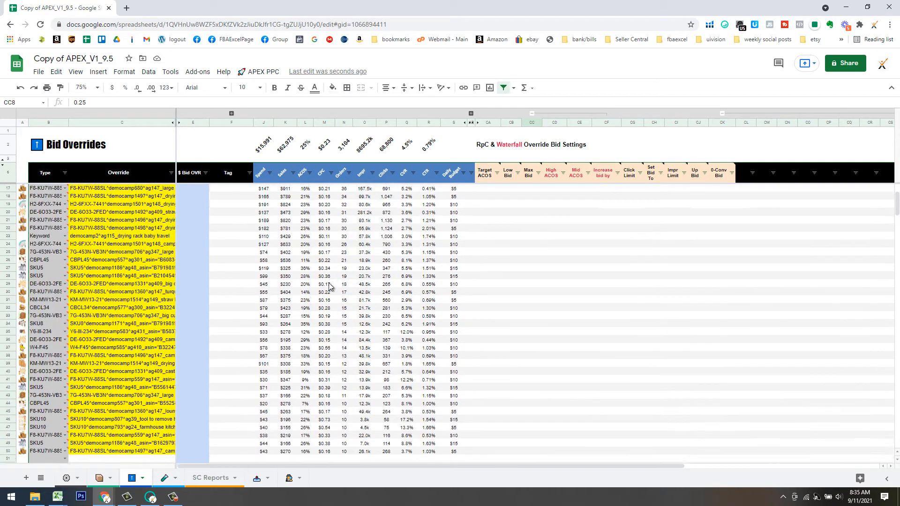
scroll(334, 290, down, 5)
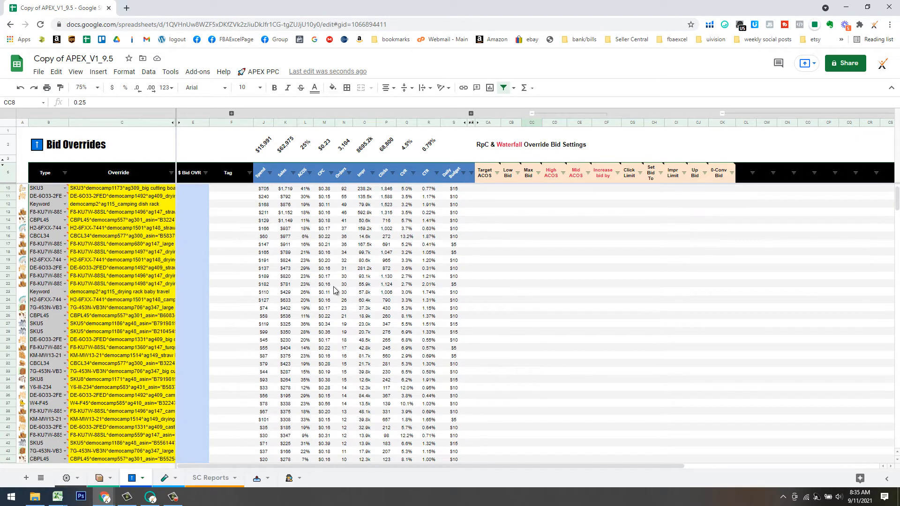
click(325, 388)
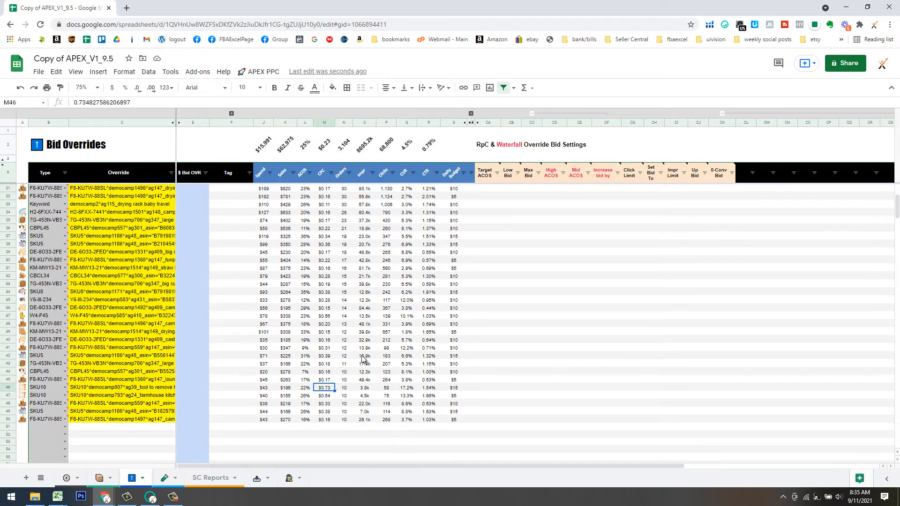
scroll(364, 355, up, 5)
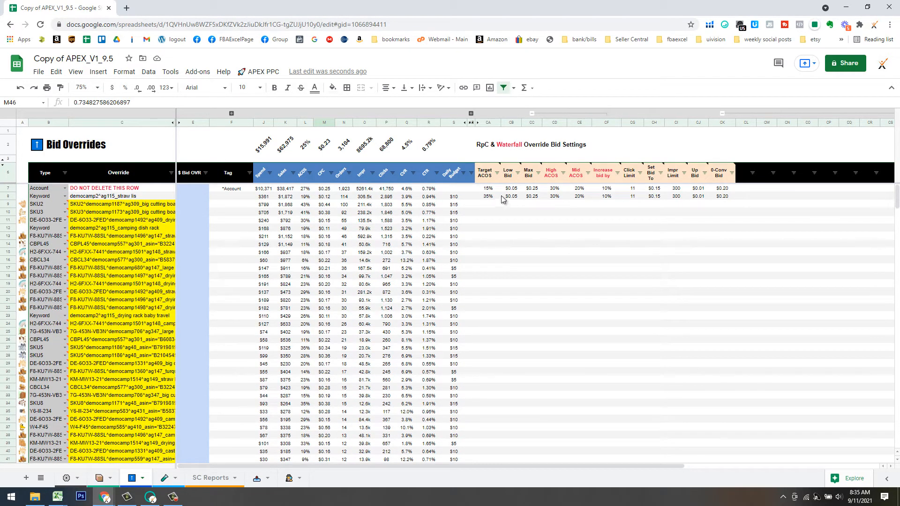
click(511, 196)
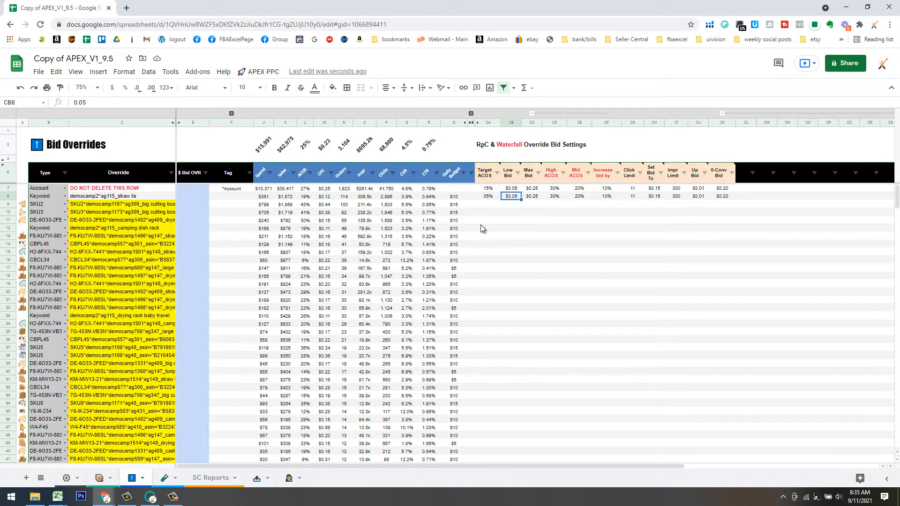
click(536, 198)
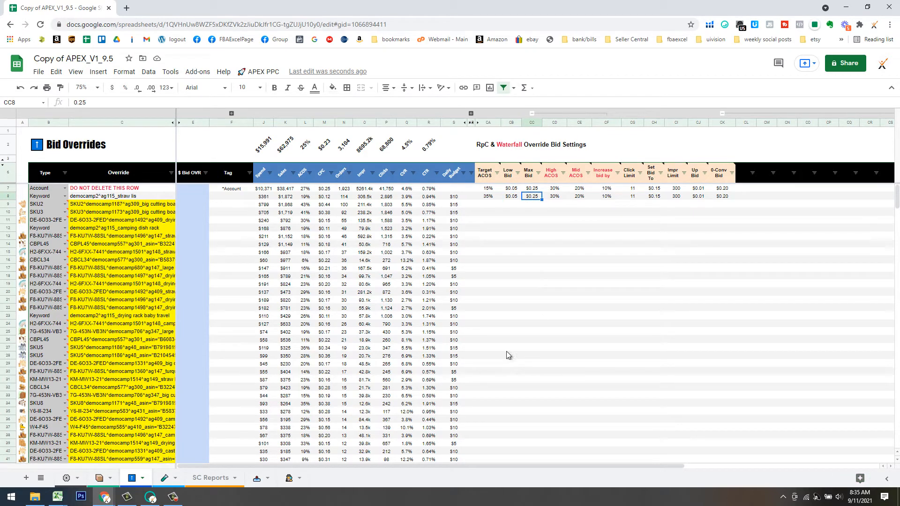
text(1)
key(Return)
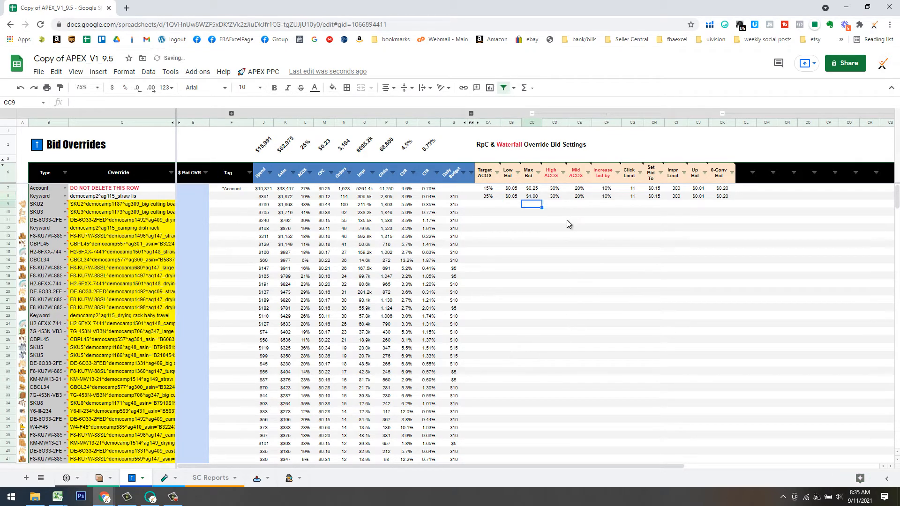
Place the spreadsheet beside the slides showing the Bid Override Table for reference.
click(555, 197)
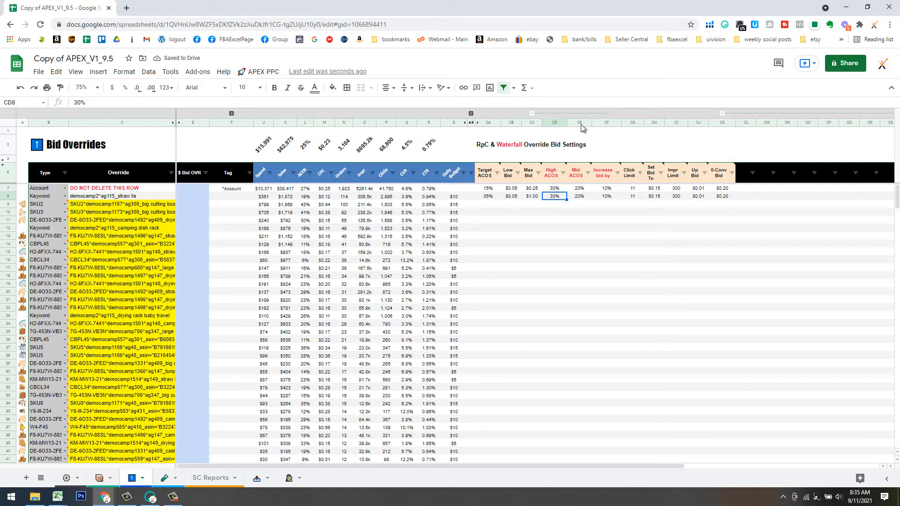
drag(543, 8, 0, 123)
click(520, 415)
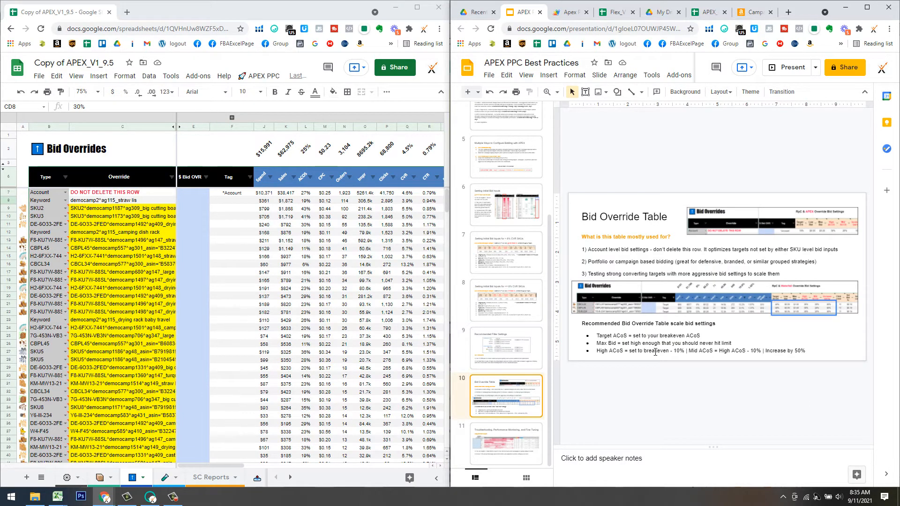
click(306, 248)
drag(239, 469, 308, 193)
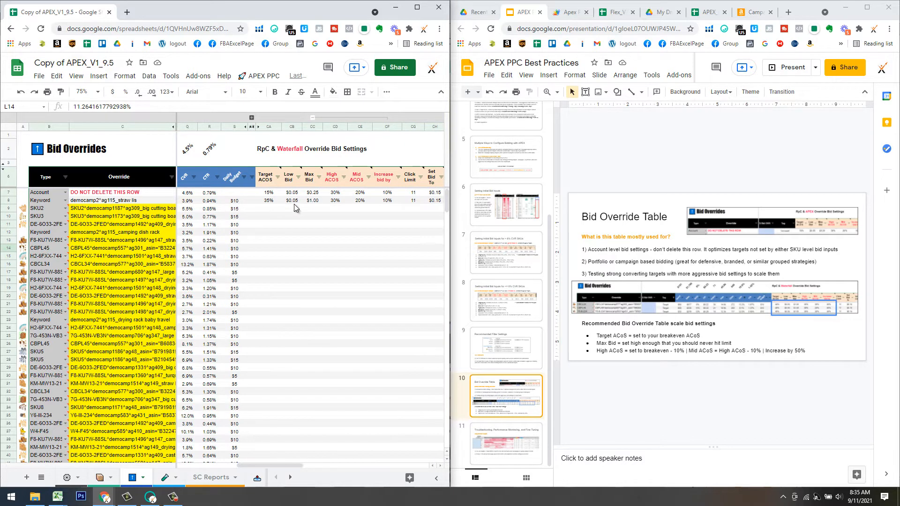
Set row 8's High ACOS to 35%, Mid ACOS to 25% and Increase bid by to 50%.
click(335, 201)
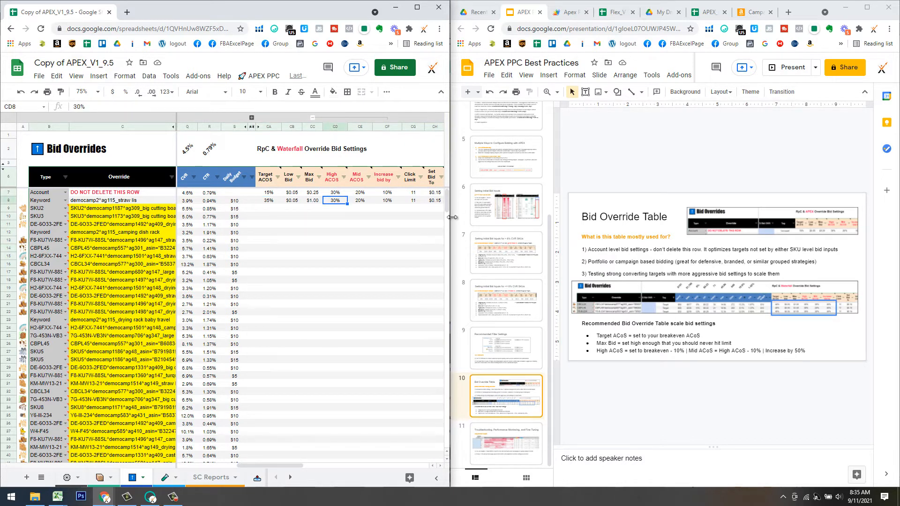
text(35)
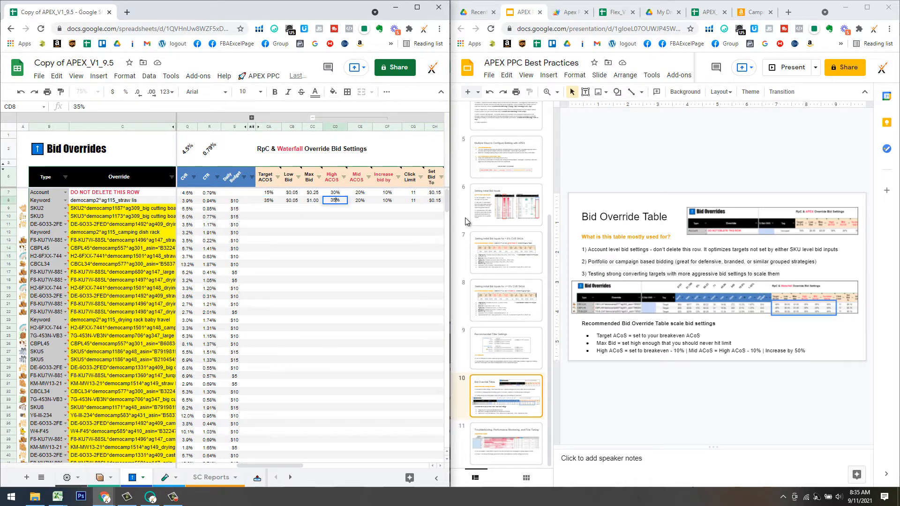
key(Tab)
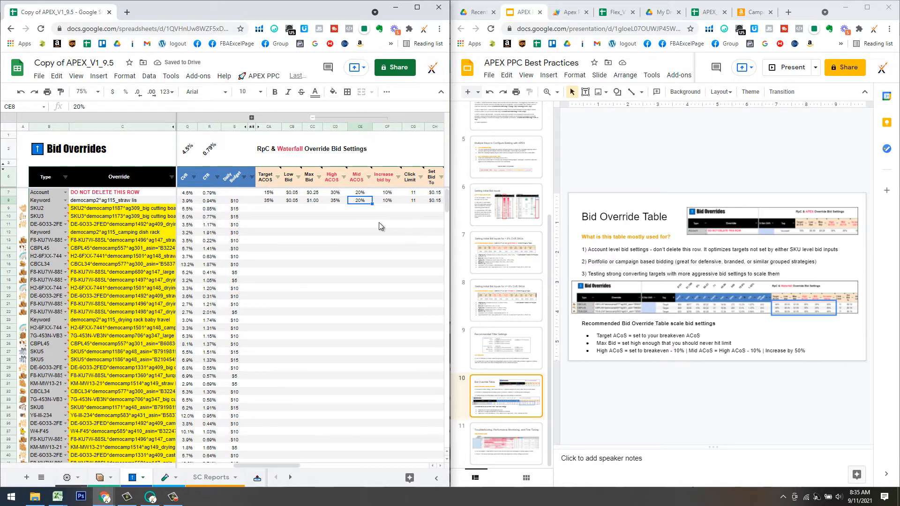
text(25)
key(Return)
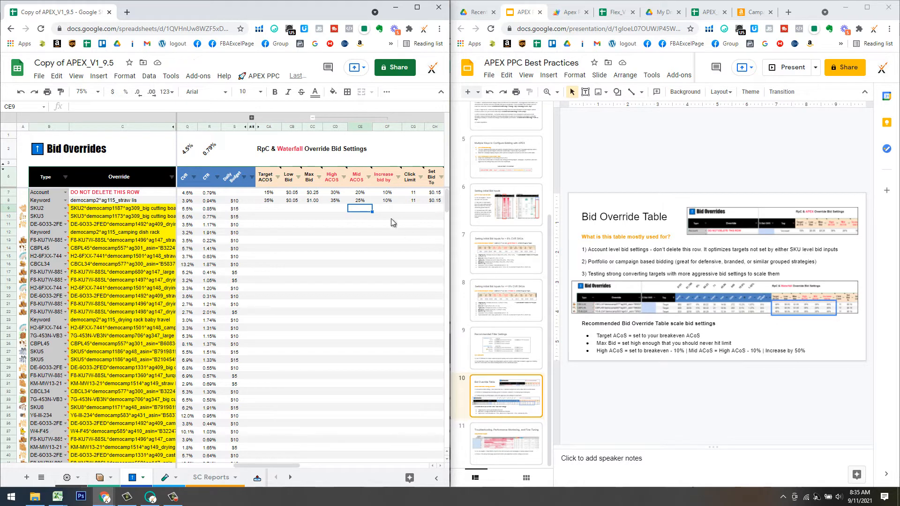
click(354, 203)
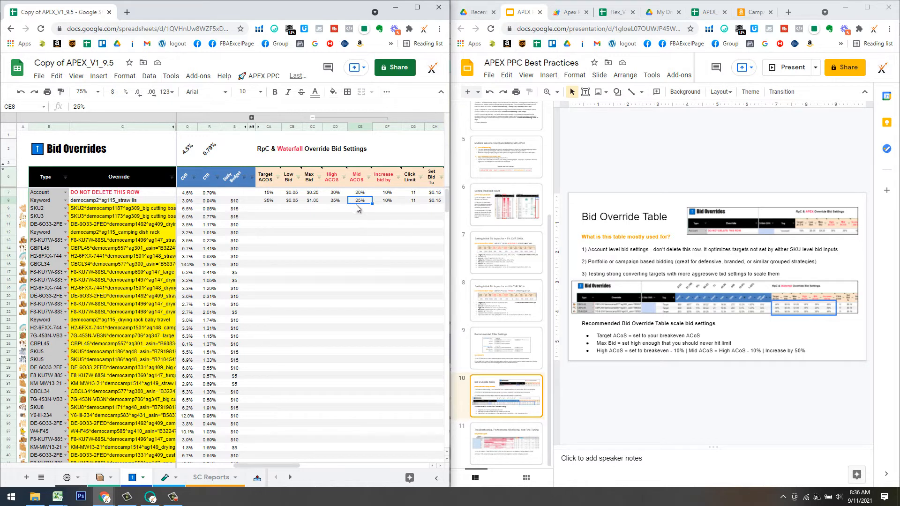
click(380, 201)
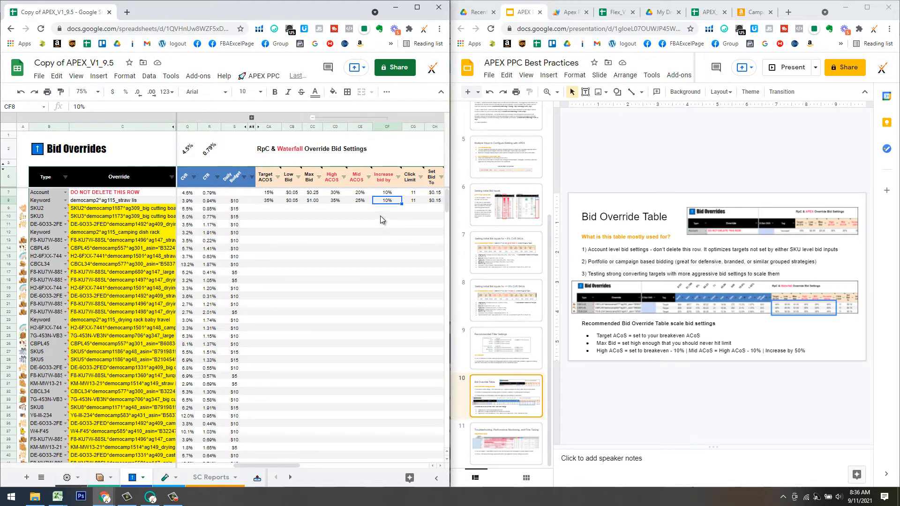
text(50%)
key(Return)
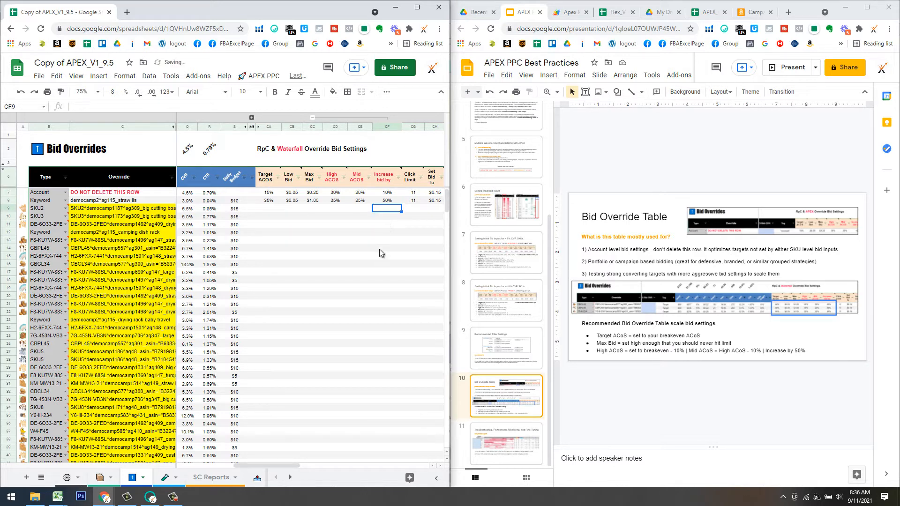
Review row 8's 0-Conv Bid and Target ACOS values and return the spreadsheet to full screen.
drag(274, 465, 302, 465)
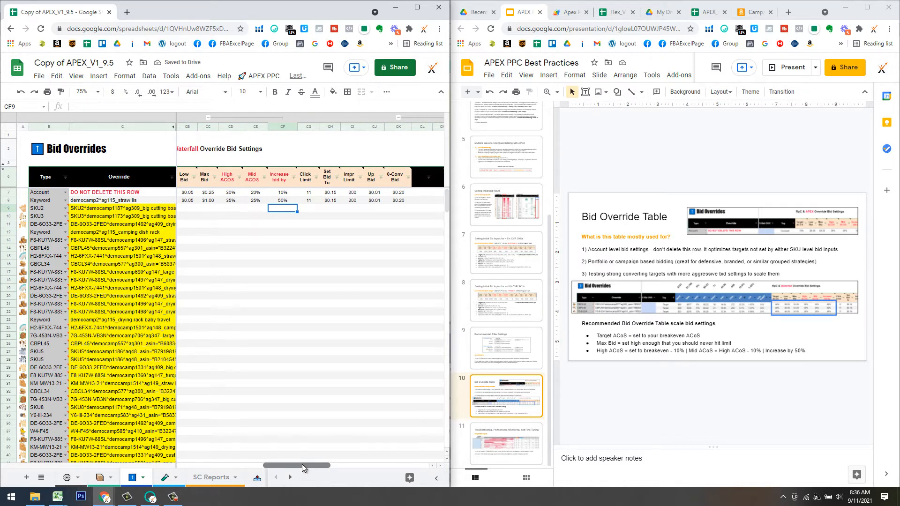
drag(301, 466, 297, 466)
click(424, 201)
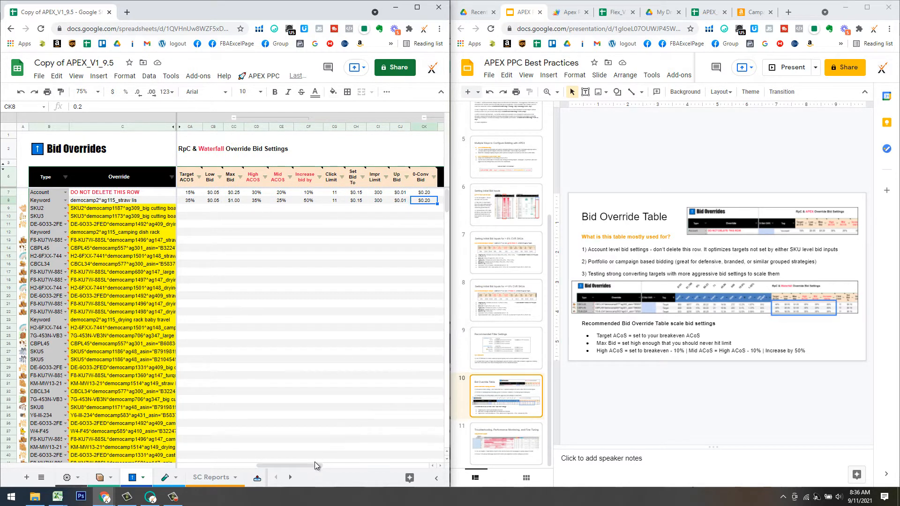
drag(308, 464, 310, 471)
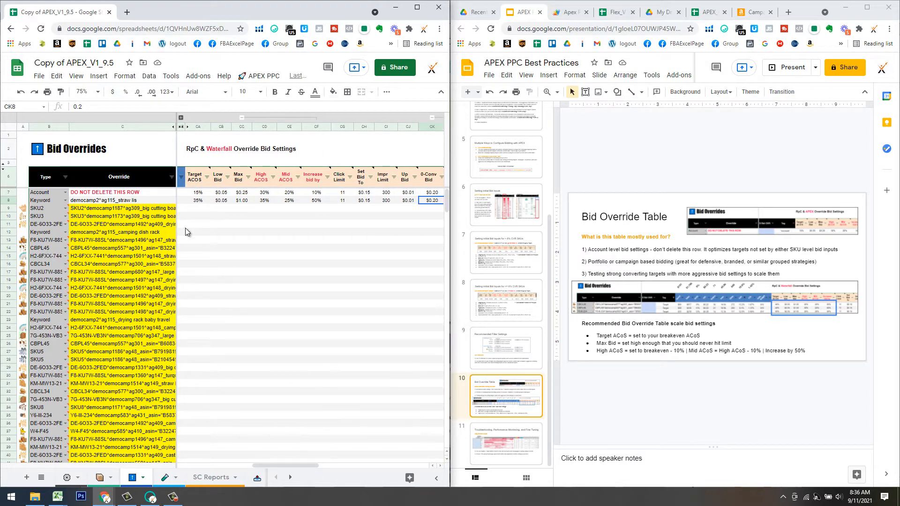
click(198, 201)
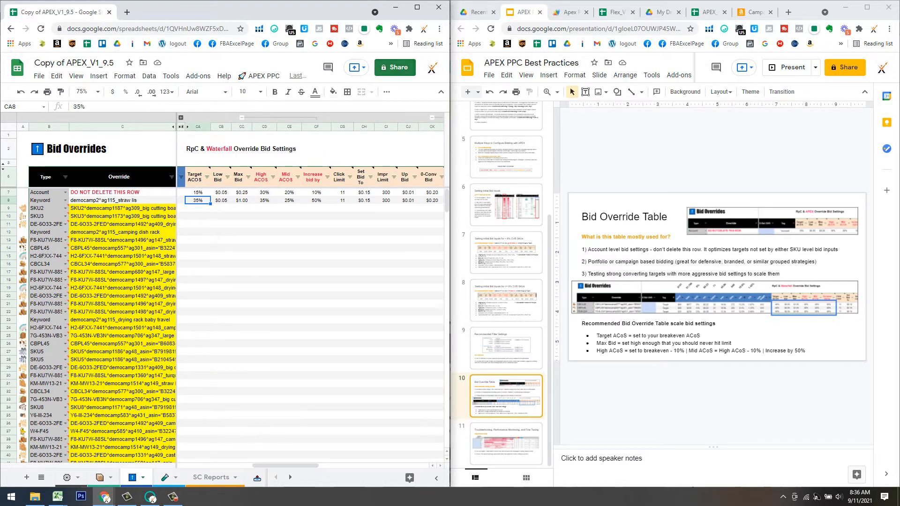
click(416, 7)
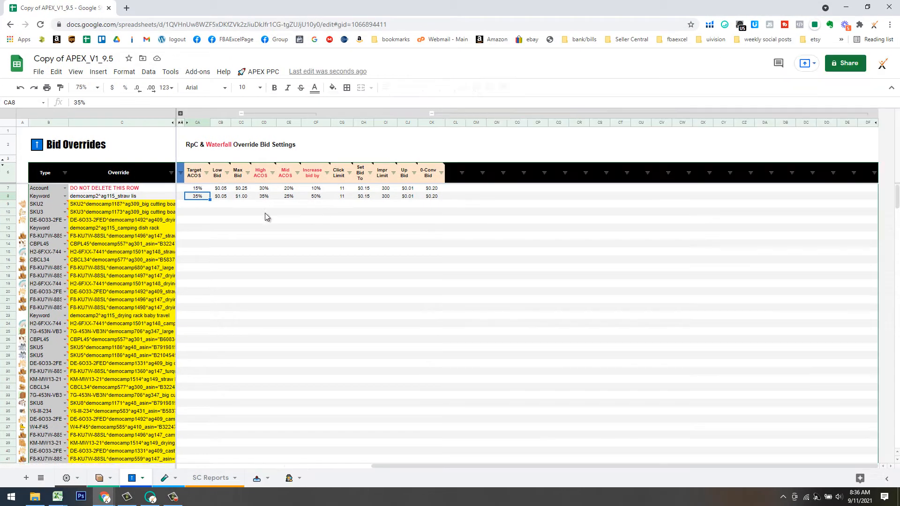
Fill row 8's bid settings, Target ACOS through 0-Conv Bid, down to row 49.
shift+click(430, 198)
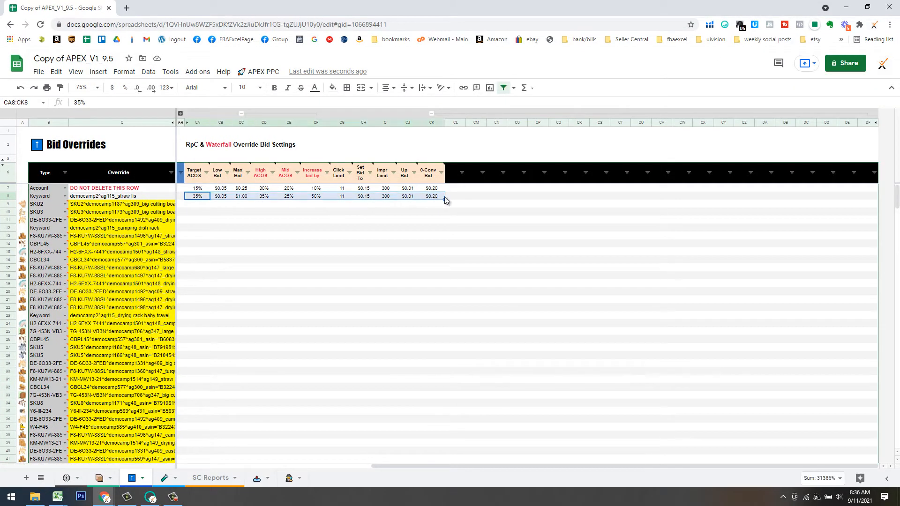
drag(442, 274, 463, 379)
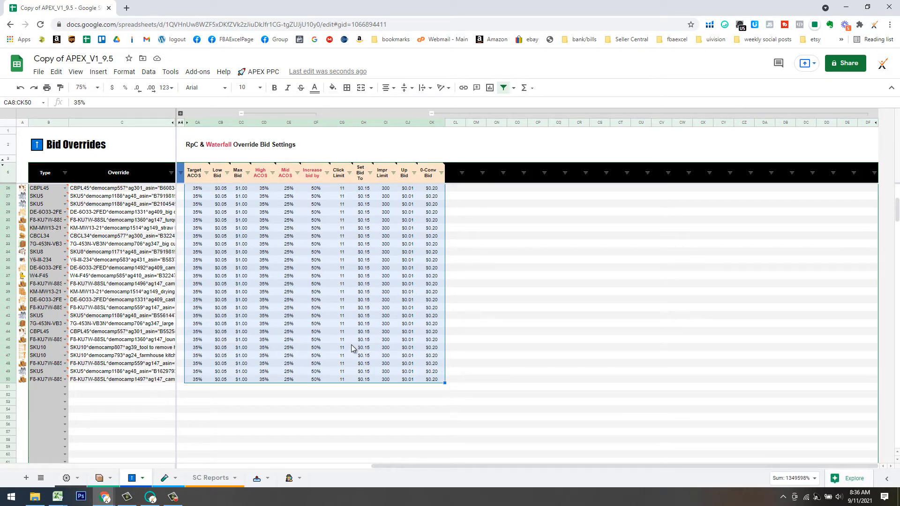
drag(471, 465, 283, 461)
scroll(305, 398, up, 5)
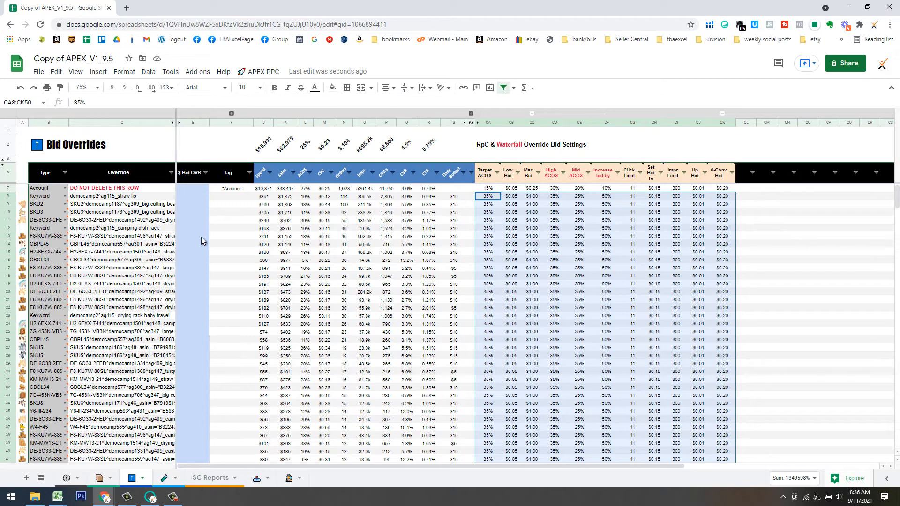
Open the Settings sheet and review the Top CVR filter's 8% conversion threshold.
click(66, 477)
click(117, 287)
click(130, 306)
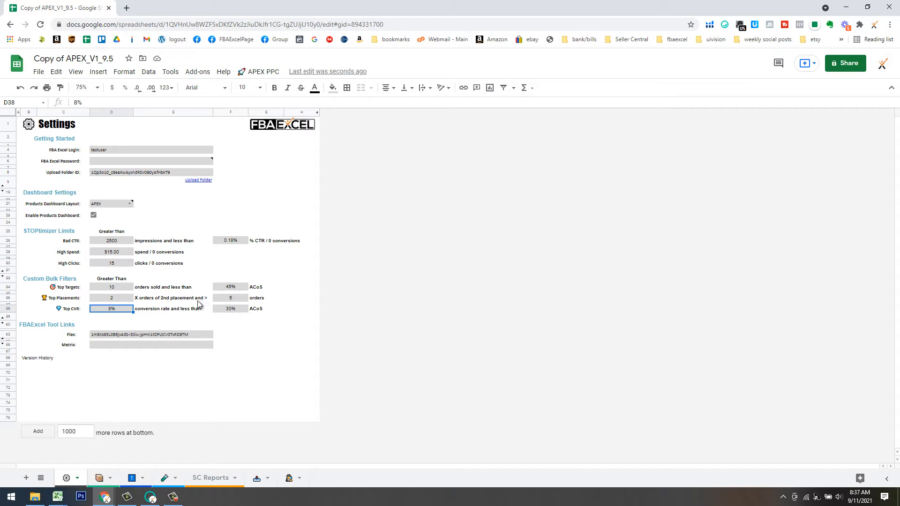
Run the APEX Top CVR bulk filter and sort by the Orders column.
click(262, 72)
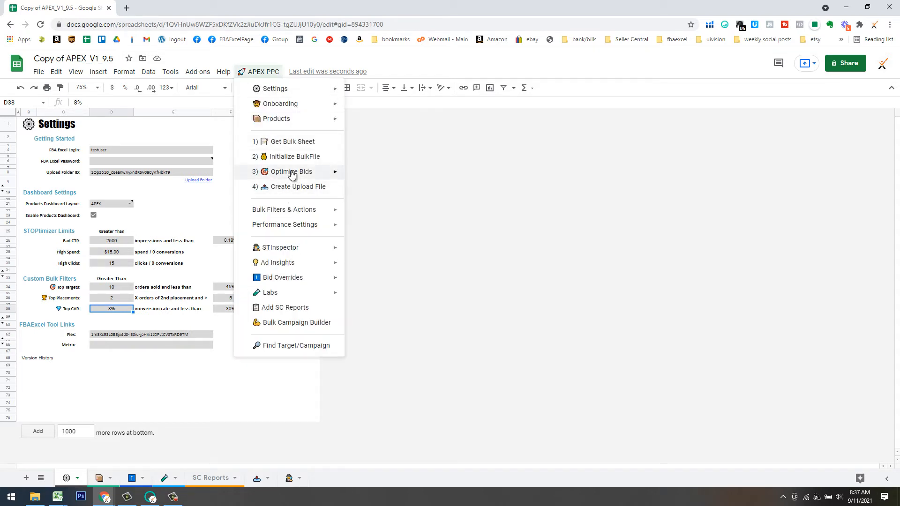
mouse_move(302, 209)
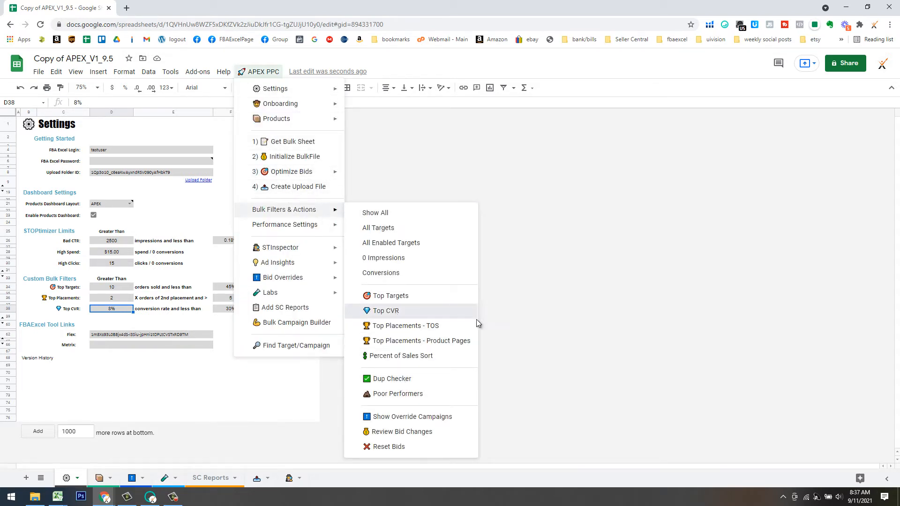
click(446, 315)
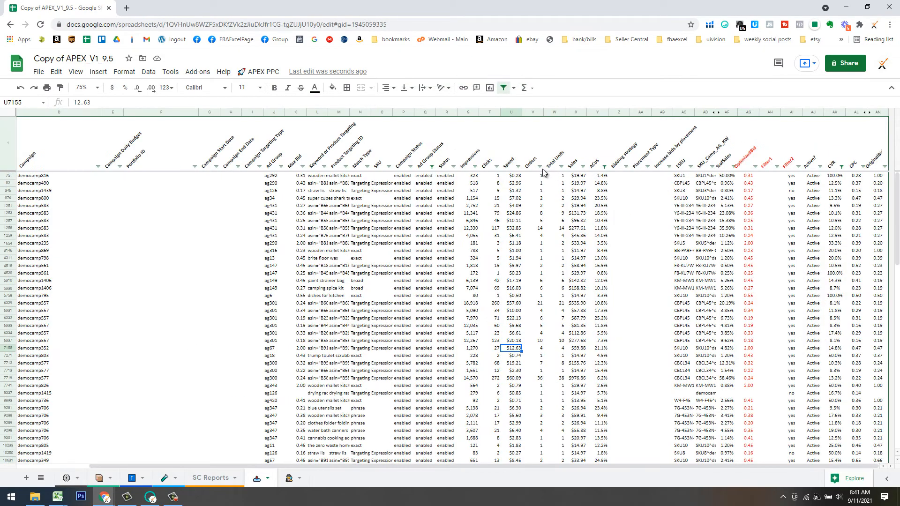
click(539, 166)
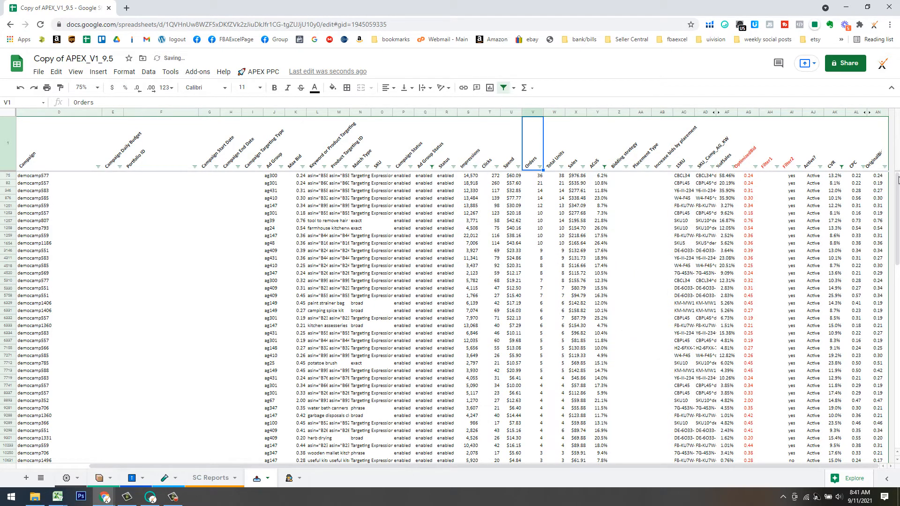
drag(898, 261, 897, 153)
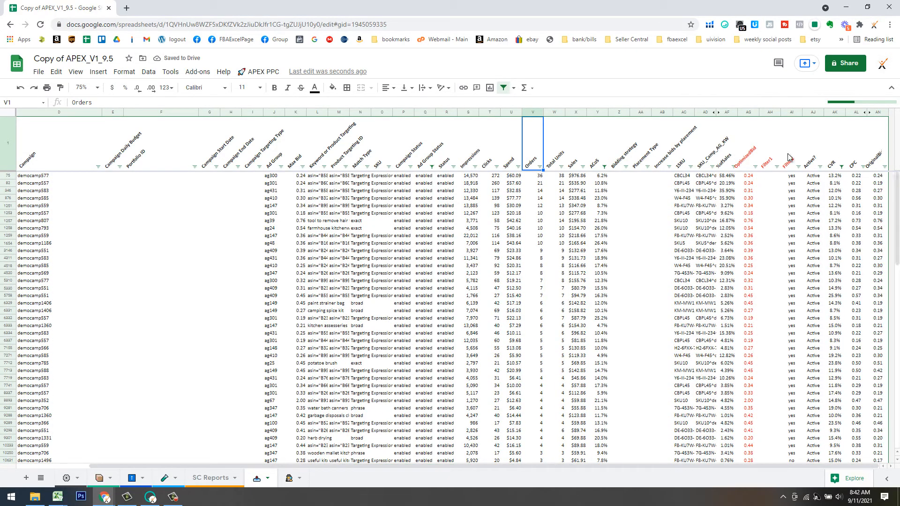
Copy the SKU and SKU_Camp_AG_KW values down to the last data row, then go to Bid Overrides.
click(684, 177)
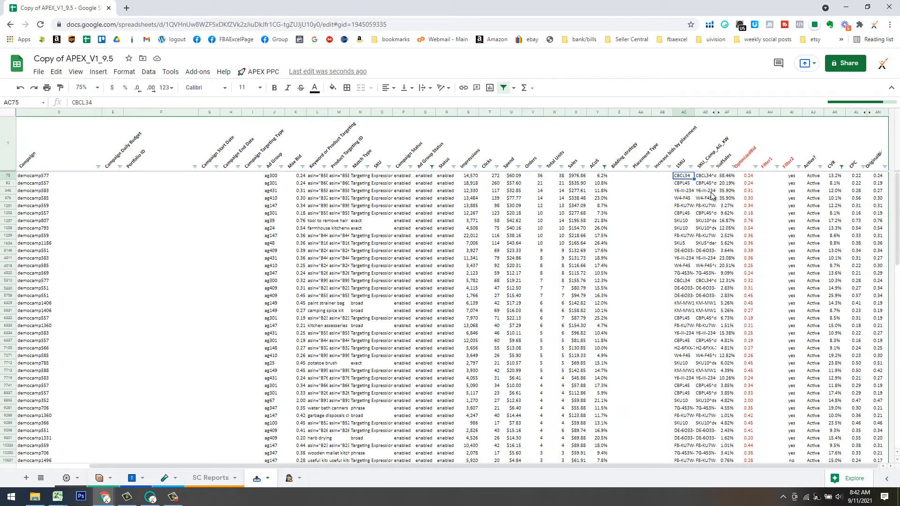
shift+click(710, 177)
key(ctrl+shift+Down)
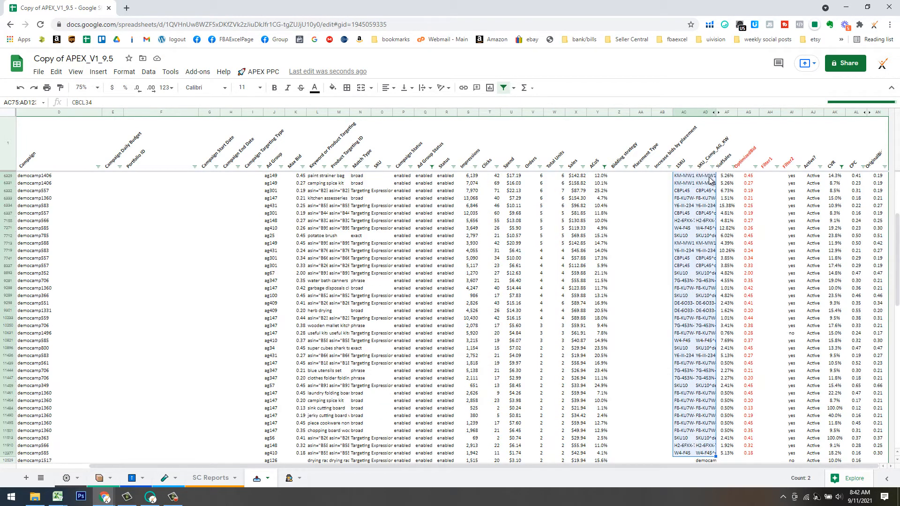
key(shift+Down)
key(shift+Down)
key(shift+Down)
key(shift+Down)
key(shift+Down)
key(shift+Down)
key(shift+Down)
key(shift+Down)
key(shift+Down)
key(shift+Down)
key(shift+Down)
key(shift+Down)
key(shift+Down)
key(shift+Down)
key(shift+Down)
key(shift+Down)
key(shift+Down)
key(shift+Down)
key(shift+Down)
key(shift+Down)
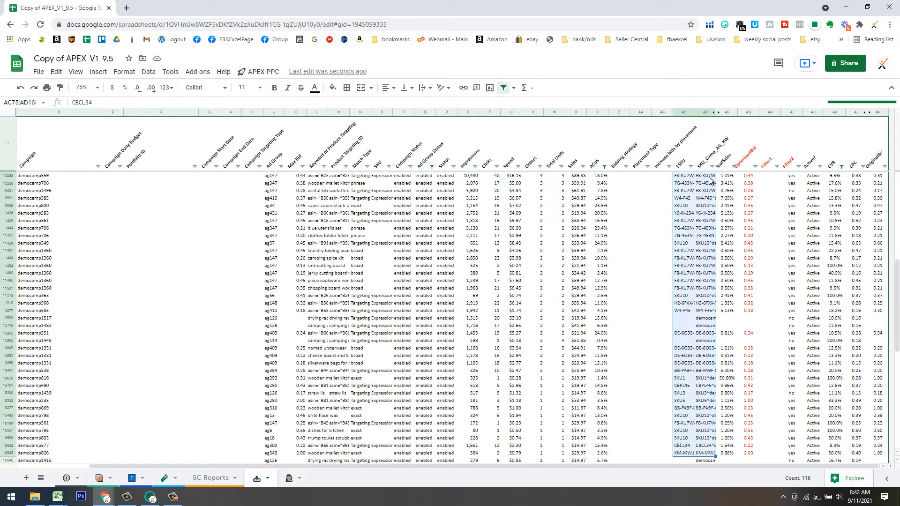
key(shift+Down)
key(shift+Down)
key(shift+Down)
key(shift+Down)
key(shift+Down)
key(shift+Down)
key(shift+Down)
key(shift+Down)
key(shift+Down)
key(shift+Down)
key(shift+Down)
key(shift+Down)
key(shift+Down)
key(shift+Down)
key(shift+Down)
key(shift+Down)
key(shift+Down)
key(shift+Down)
key(shift+Down)
key(shift+Down)
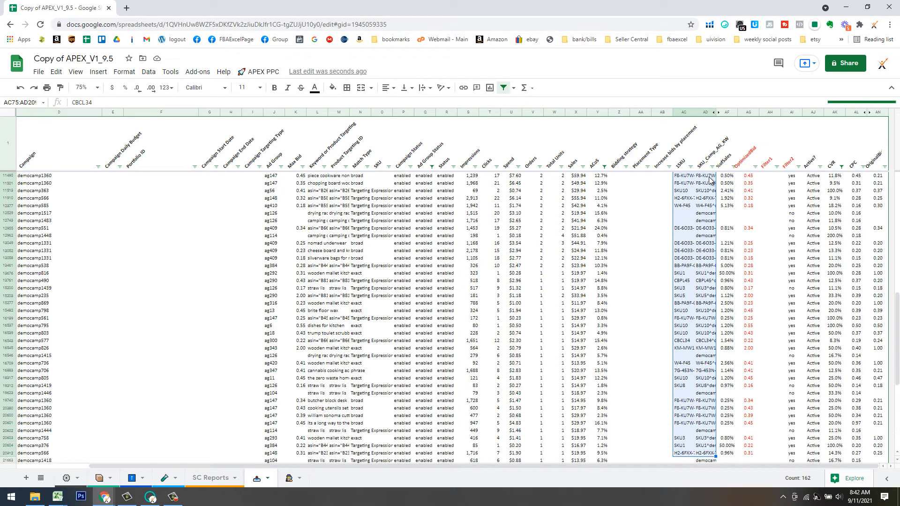
key(shift+Down)
key(shift+Down)
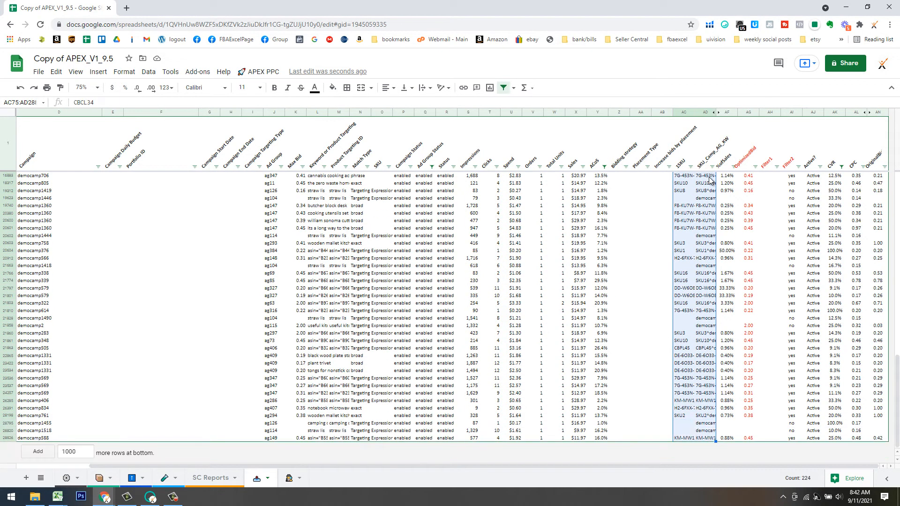
key(ctrl+c)
click(132, 482)
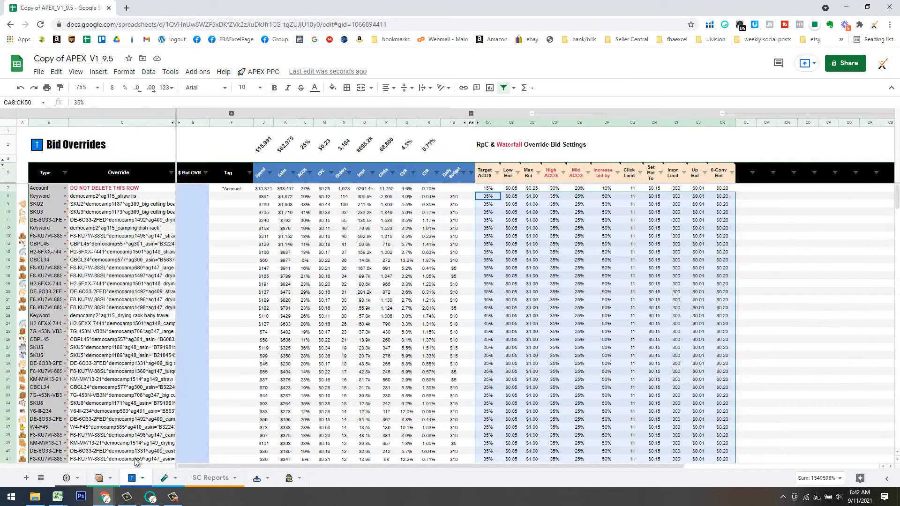
scroll(155, 355, down, 6)
Paste the copied SKU and campaign entries starting at cell B51.
click(42, 243)
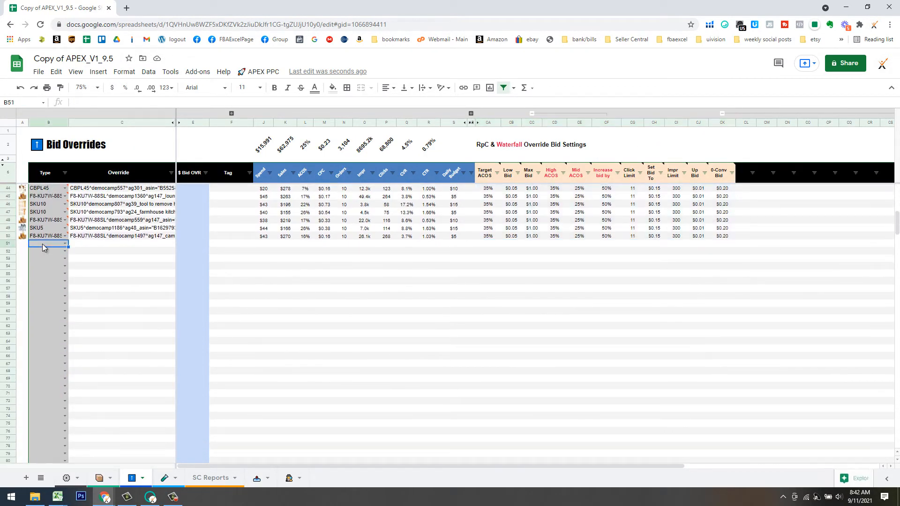
right_click(42, 244)
mouse_move(104, 201)
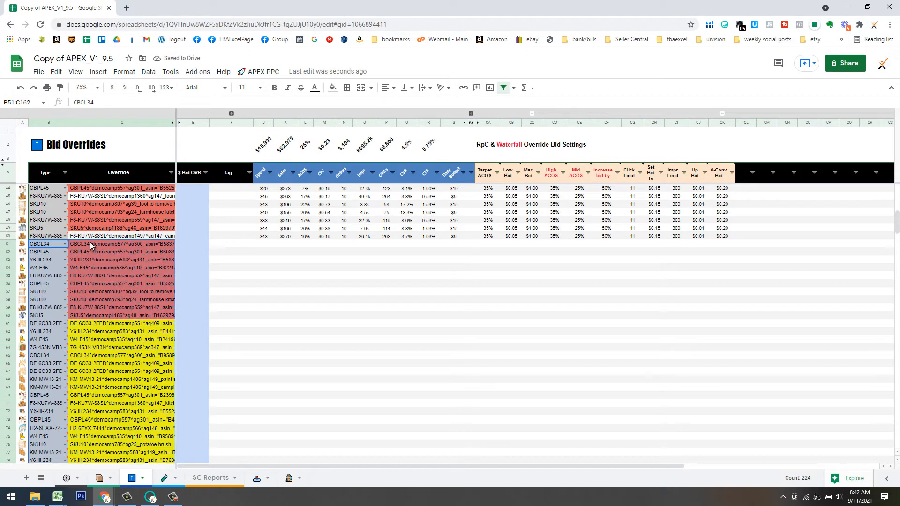
mouse_move(49, 247)
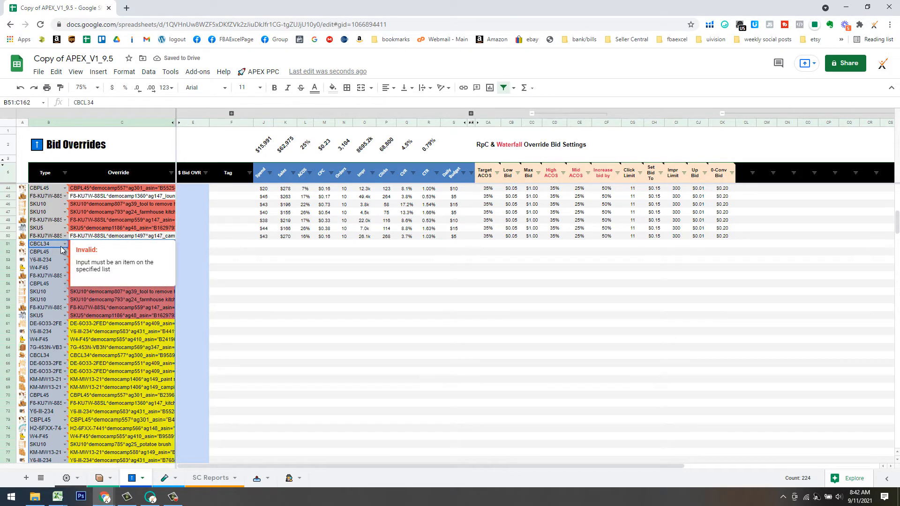
Delete rows 51 through 60 and scroll through the sheet to verify the result.
click(8, 244)
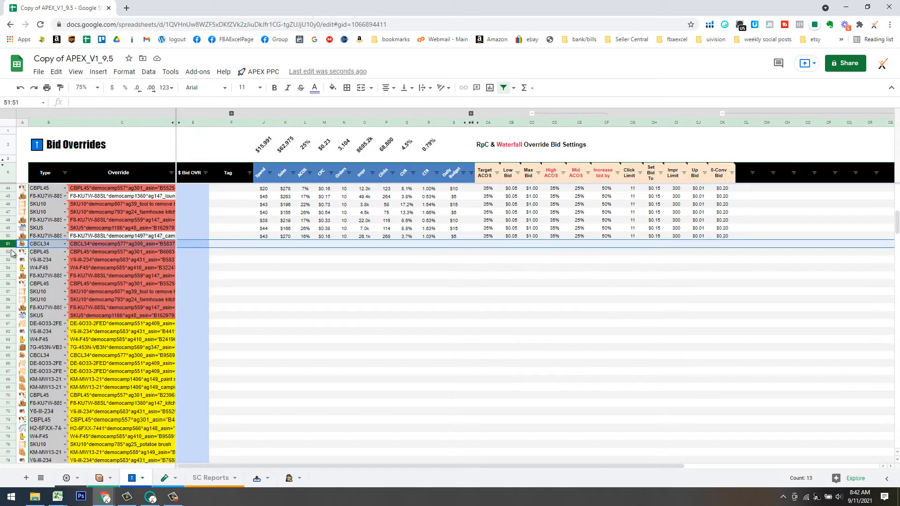
shift+click(8, 319)
right_click(8, 319)
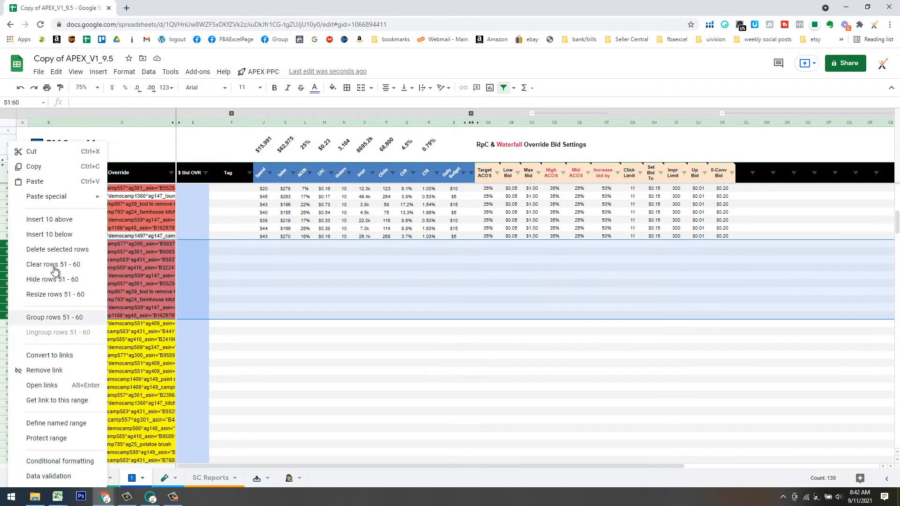
click(57, 250)
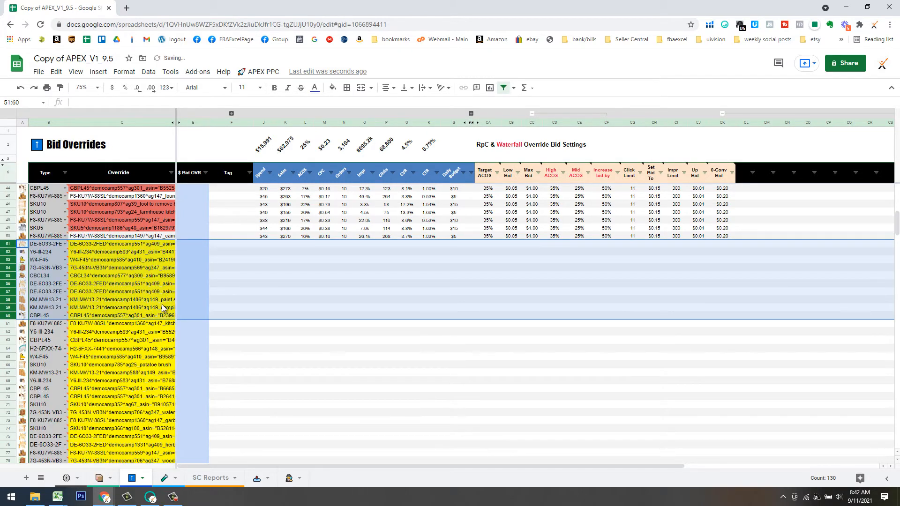
scroll(160, 330, down, 8)
scroll(158, 336, down, 5)
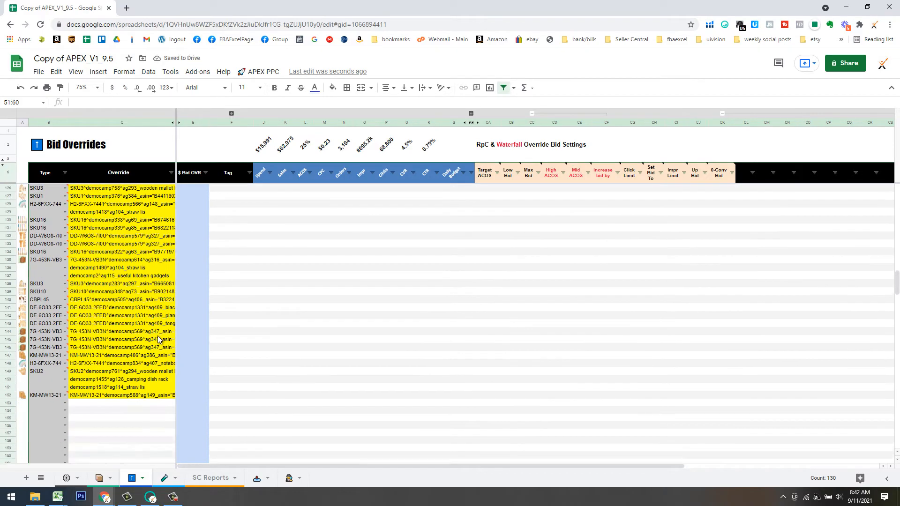
scroll(158, 336, up, 10)
scroll(166, 364, up, 10)
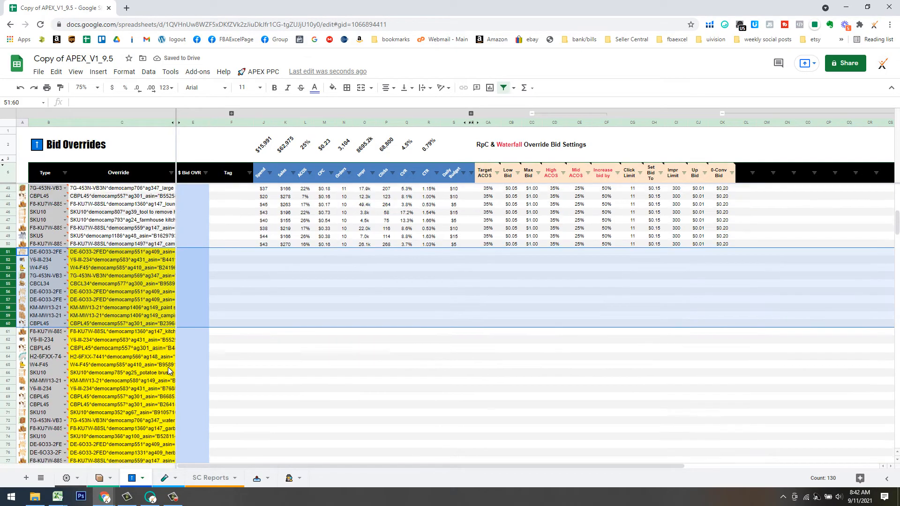
scroll(169, 365, down, 6)
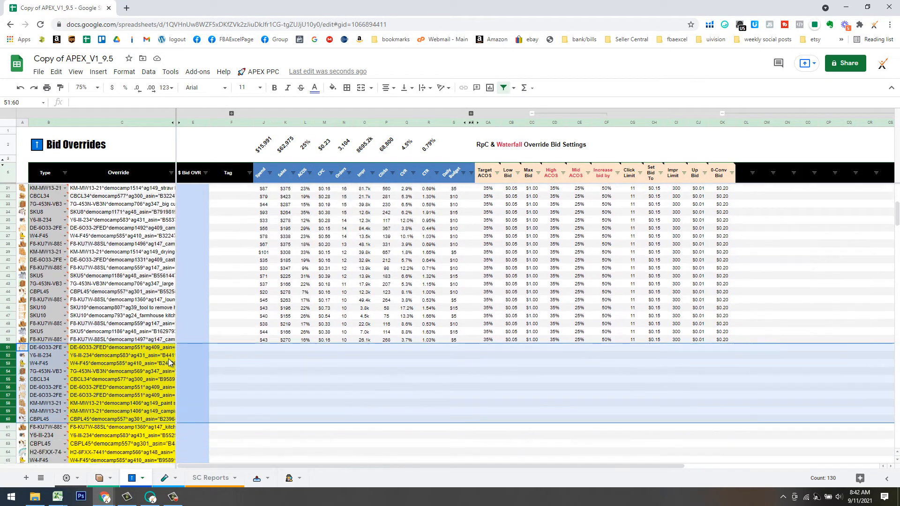
scroll(167, 347, up, 6)
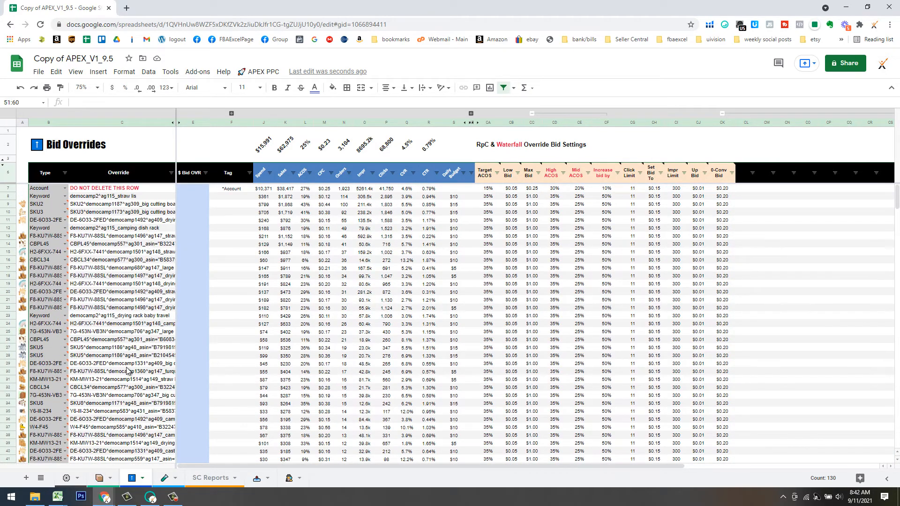
scroll(135, 360, down, 9)
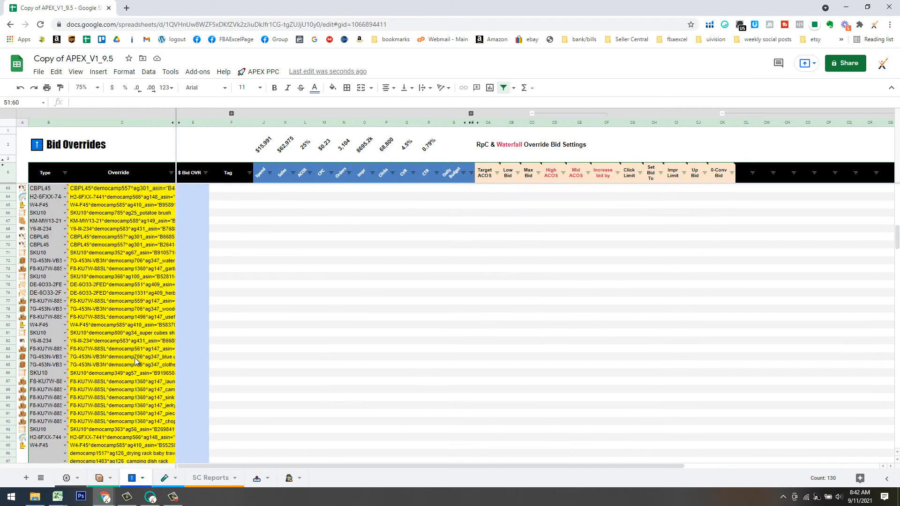
scroll(135, 361, down, 6)
scroll(144, 370, up, 2)
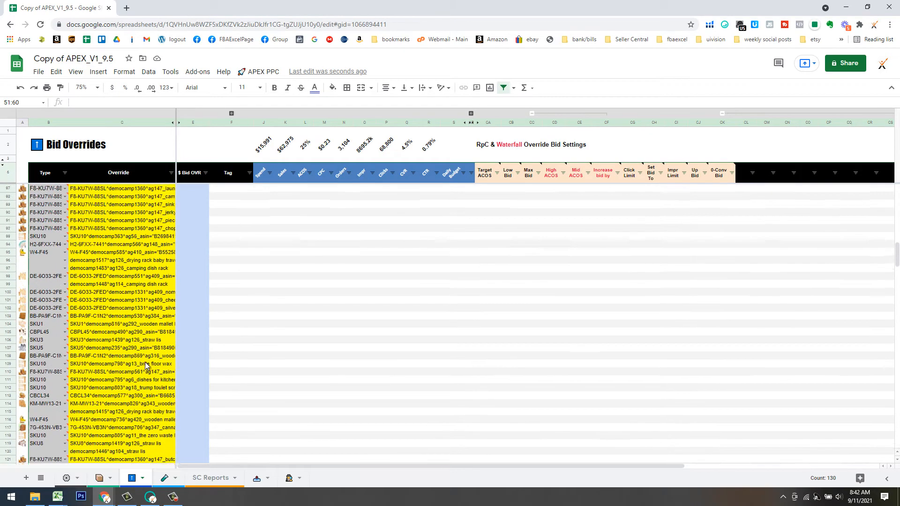
scroll(145, 365, up, 5)
scroll(149, 367, up, 3)
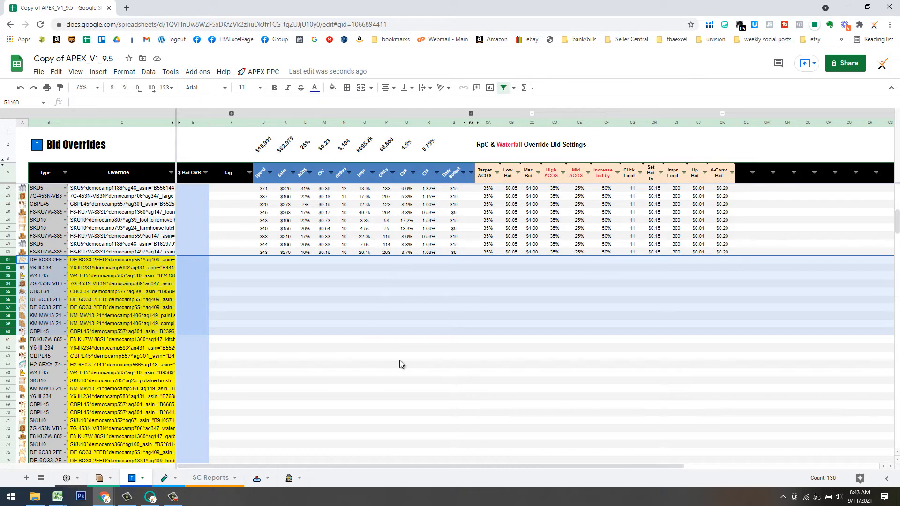
Fill row 50's bid settings down through row 152.
click(365, 357)
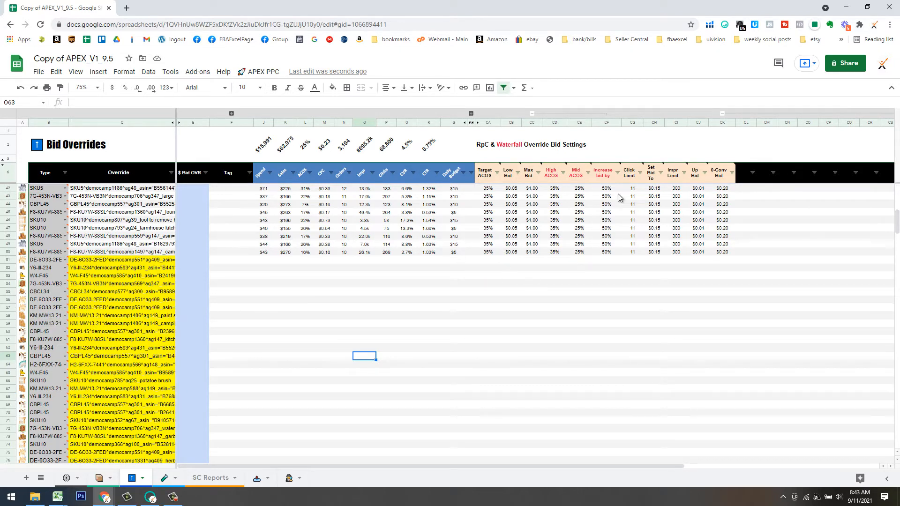
drag(488, 255, 762, 296)
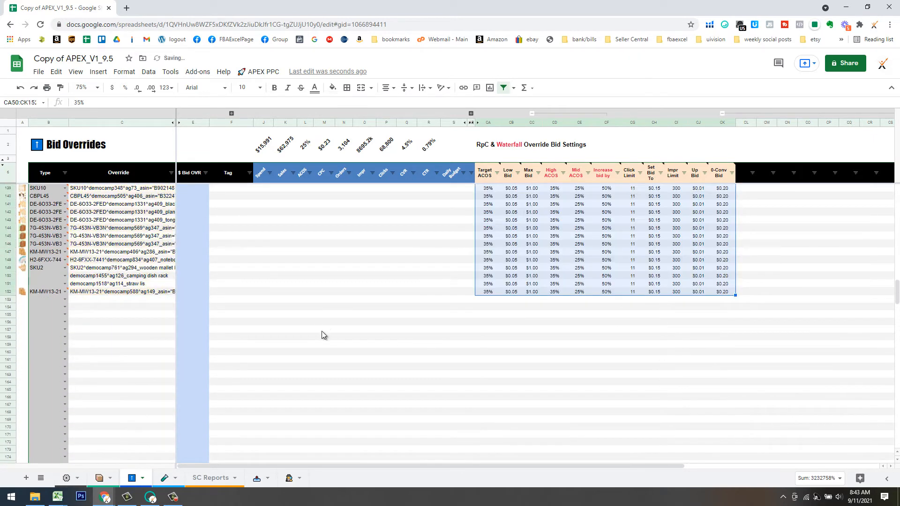
click(107, 351)
Set the Type of rows 150 and 151 to Keyword.
click(55, 276)
click(64, 276)
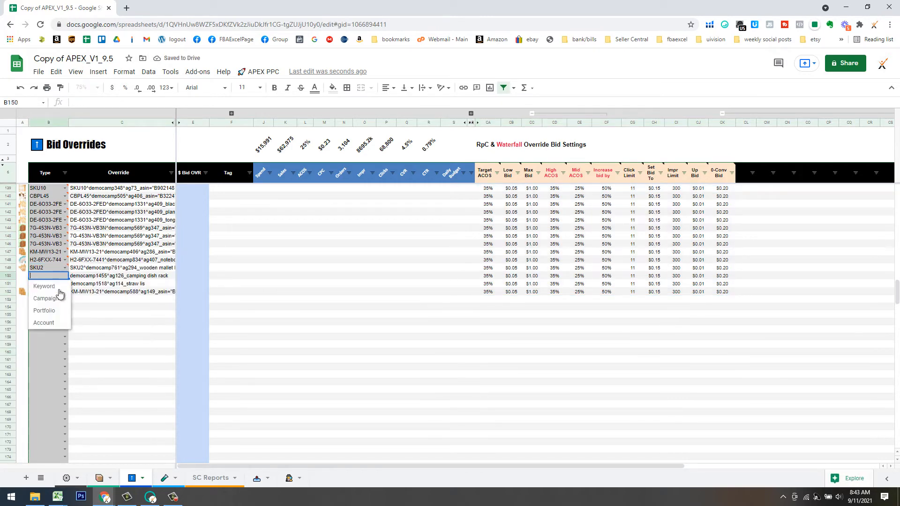
click(55, 286)
click(64, 283)
click(66, 294)
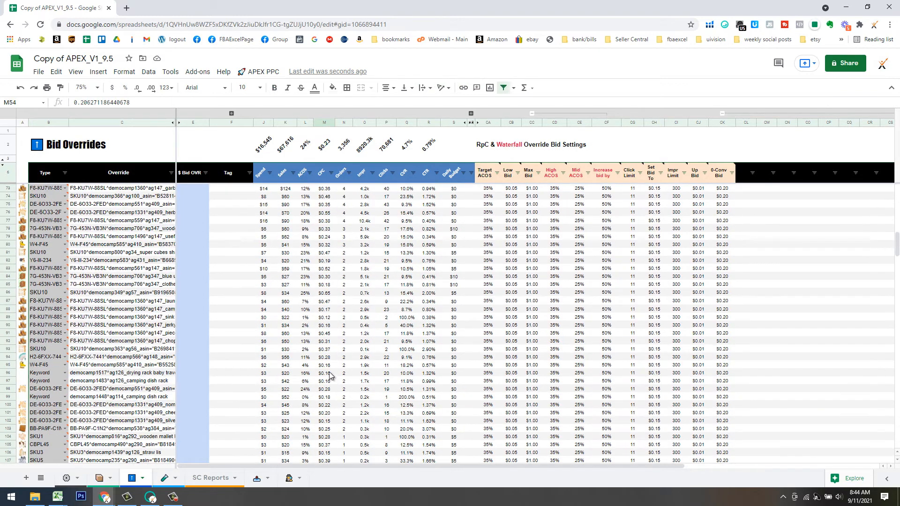
scroll(328, 370, up, 5)
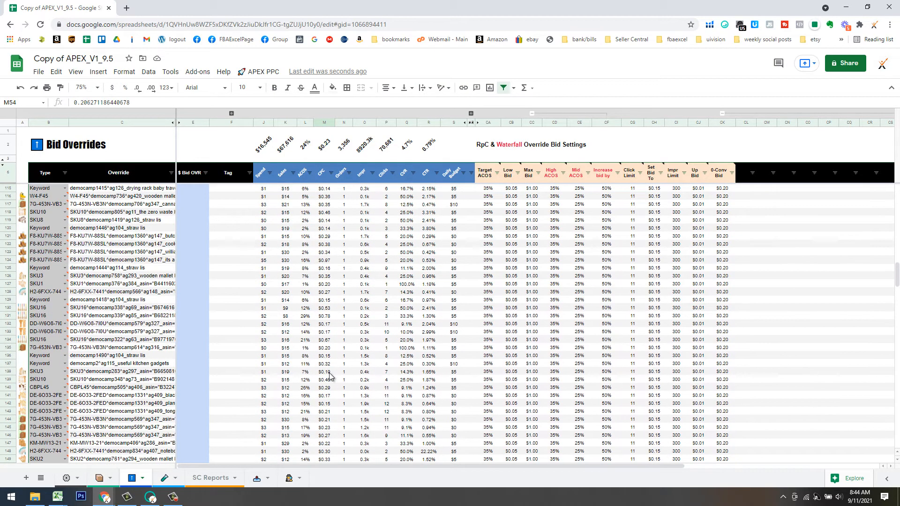
scroll(328, 373, up, 4)
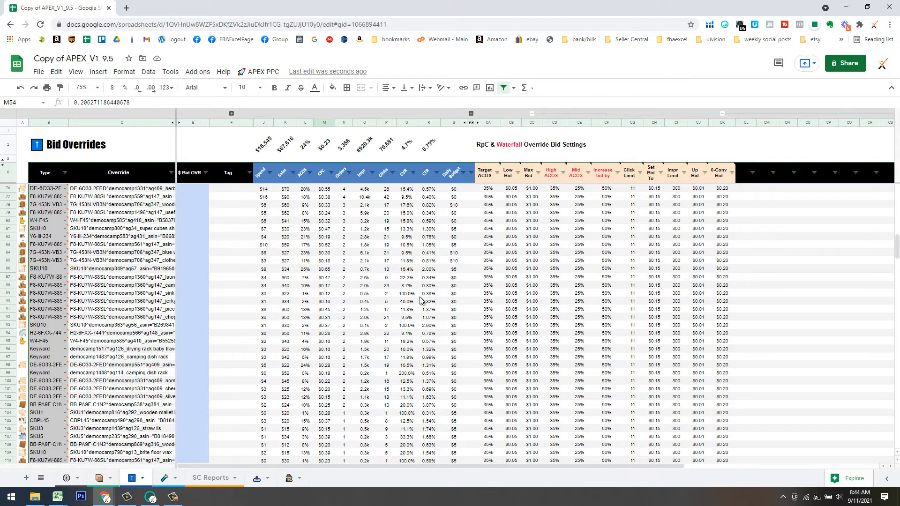
scroll(414, 311, down, 7)
scroll(415, 317, up, 8)
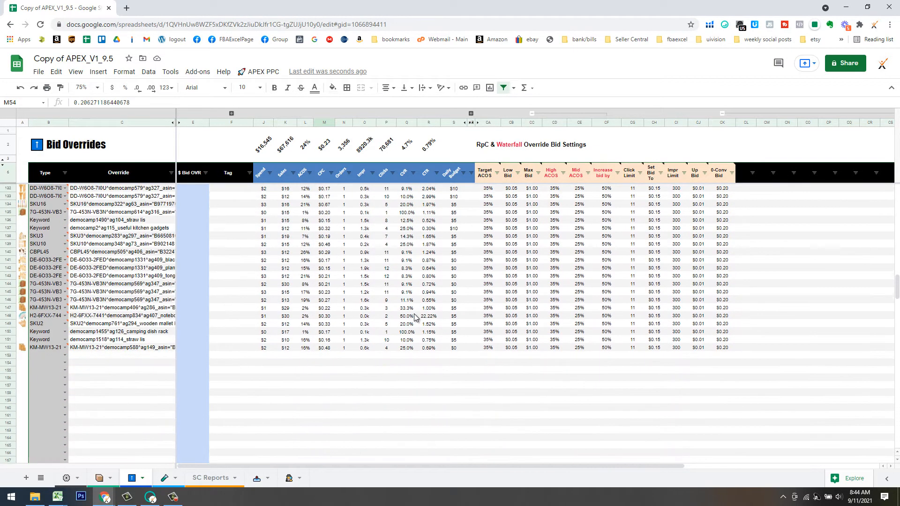
scroll(414, 317, up, 10)
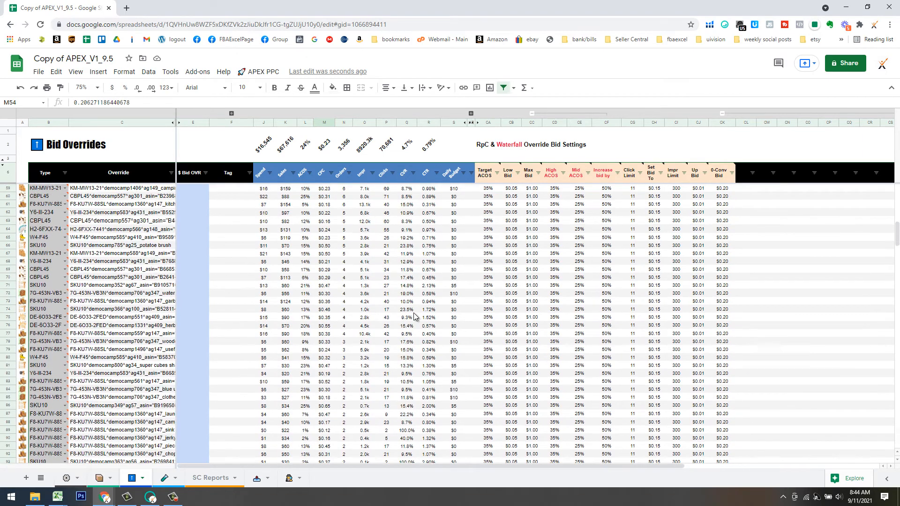
scroll(330, 306, up, 5)
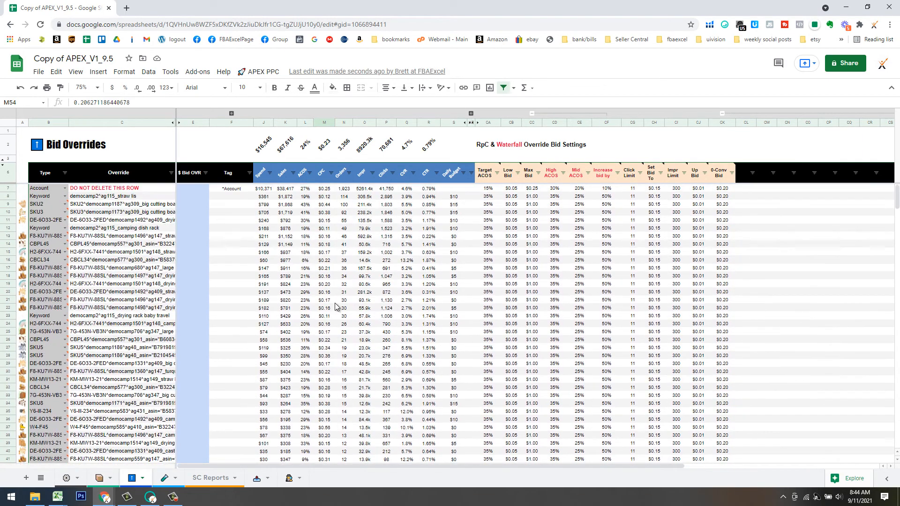
scroll(347, 294, down, 20)
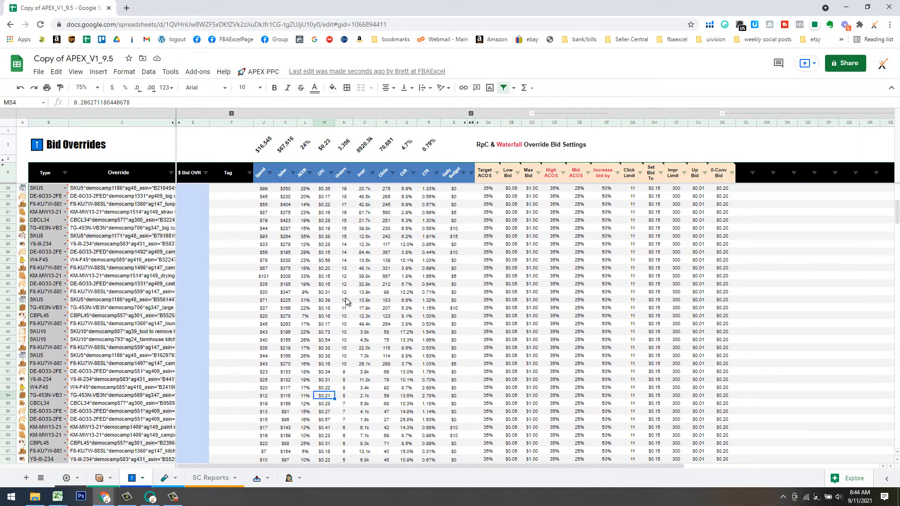
Enter the tag 'T- >8%CVR' in Tag cell F79.
scroll(346, 319, up, 6)
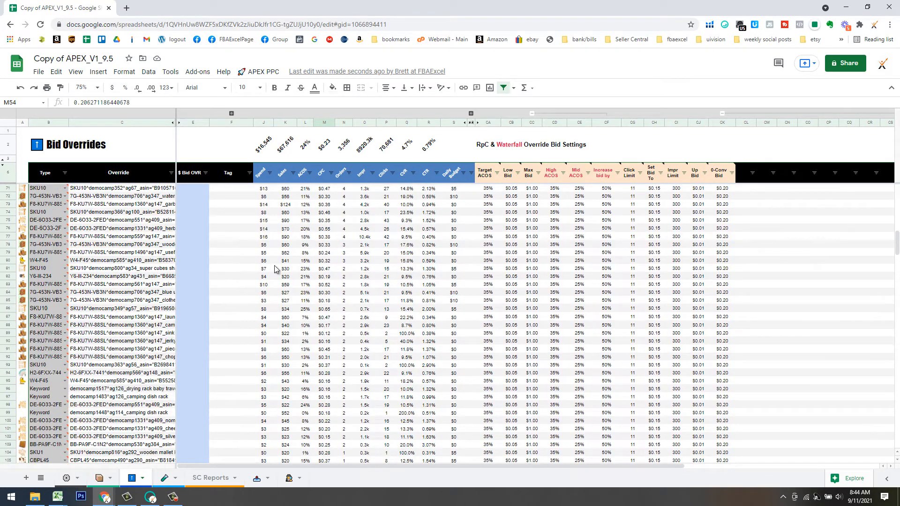
click(243, 253)
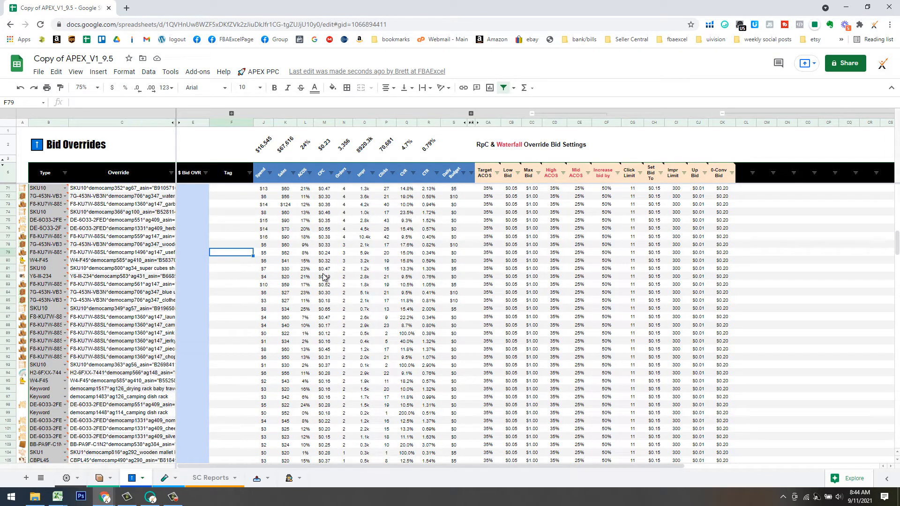
text(>8%CVR)
key(Return)
click(251, 254)
drag(255, 257, 246, 257)
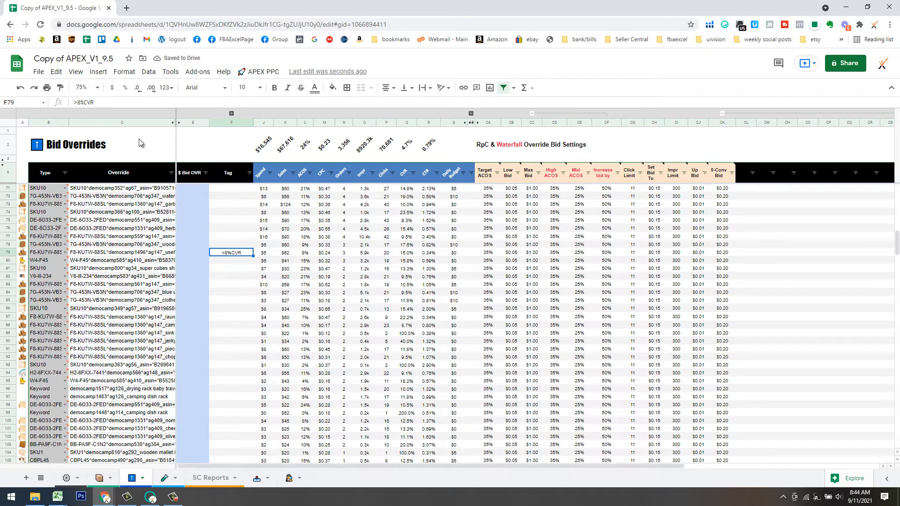
click(75, 102)
text(T-)
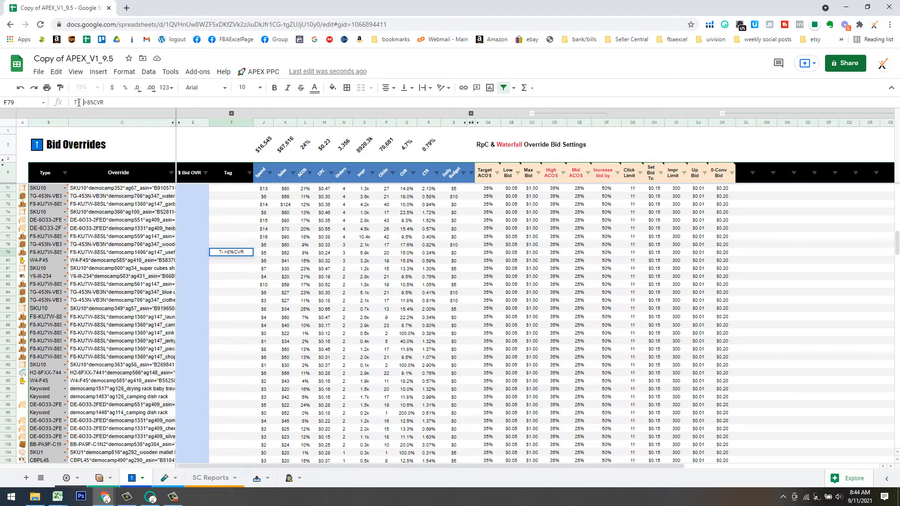
key(BackSpace)
key(BackSpace)
key(Return)
Fill the 'T- >8%CVR' tag from F79 down to row 152.
click(244, 253)
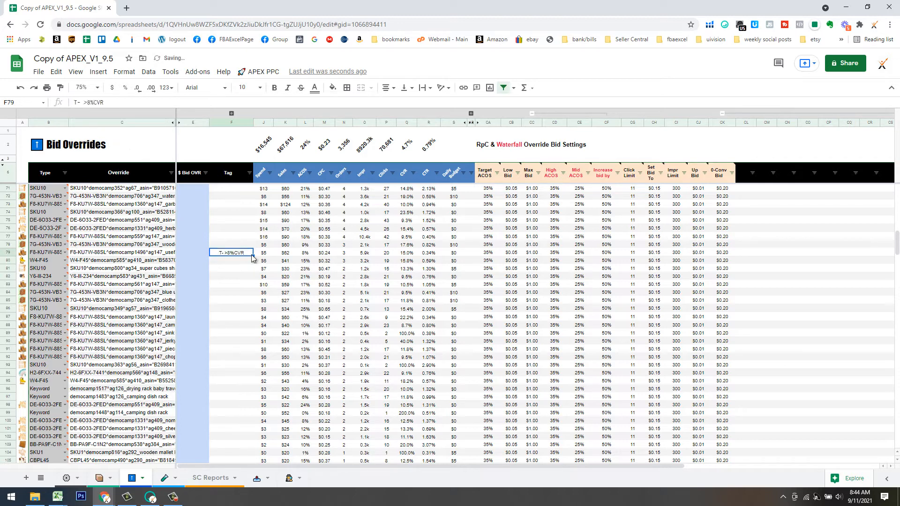
scroll(240, 463, down, 15)
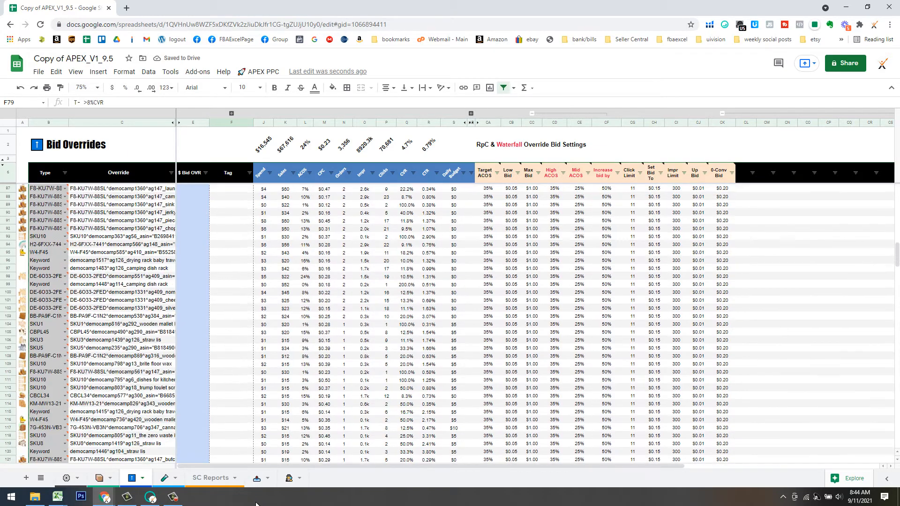
drag(241, 268, 243, 282)
scroll(261, 239, up, 1)
scroll(261, 241, up, 20)
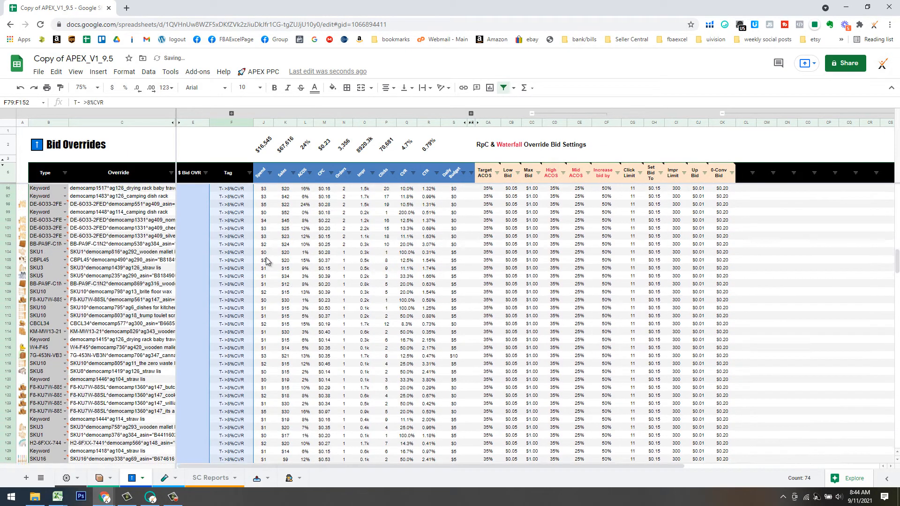
scroll(242, 202, up, 7)
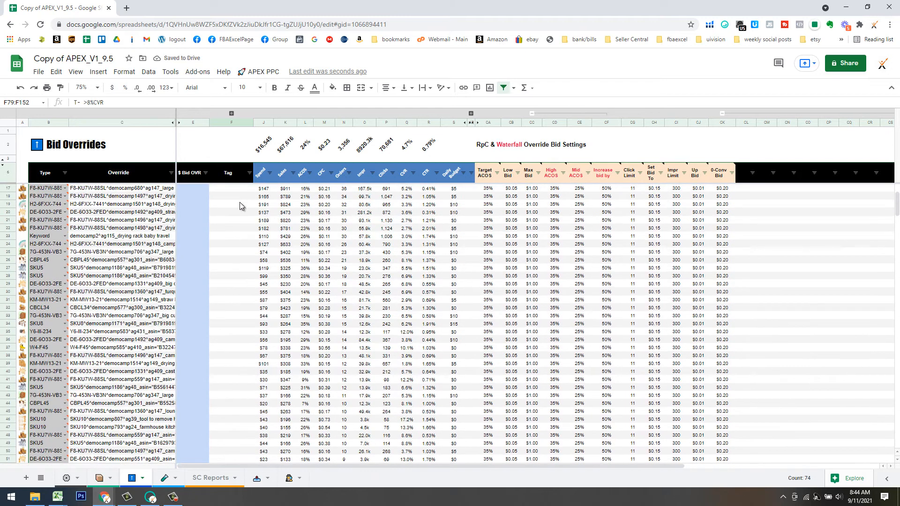
Enter 'T - Top' in F8 and fill it down through F78 of the Bid Overrides Tag column.
click(239, 198)
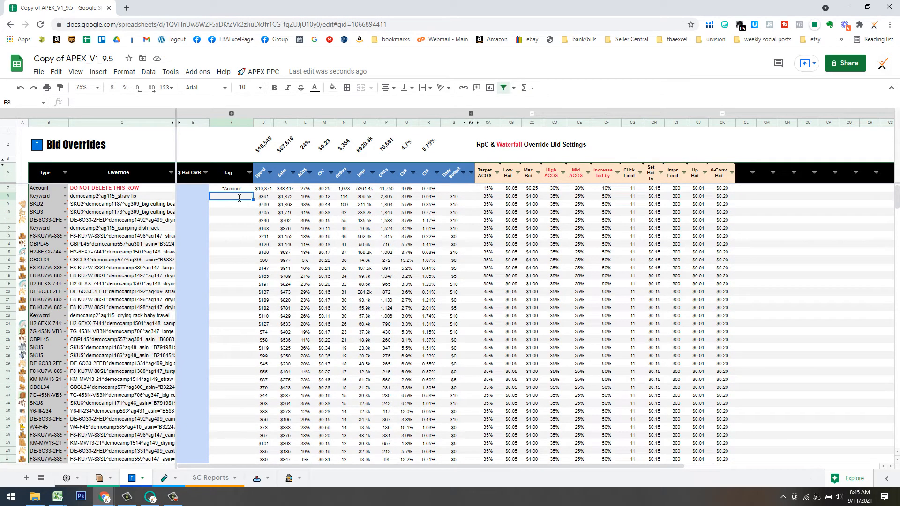
text(T)
text(- Top)
key(Return)
click(239, 199)
drag(255, 202, 229, 291)
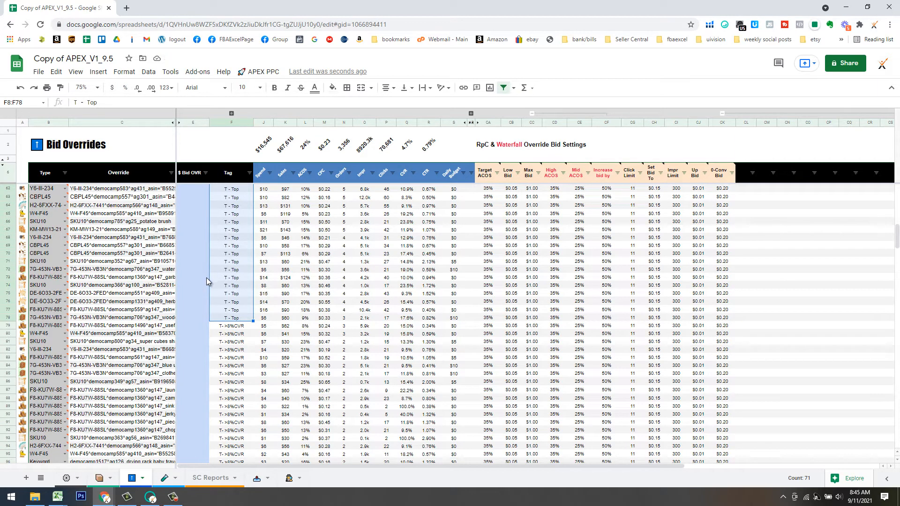
scroll(303, 382, down, 9)
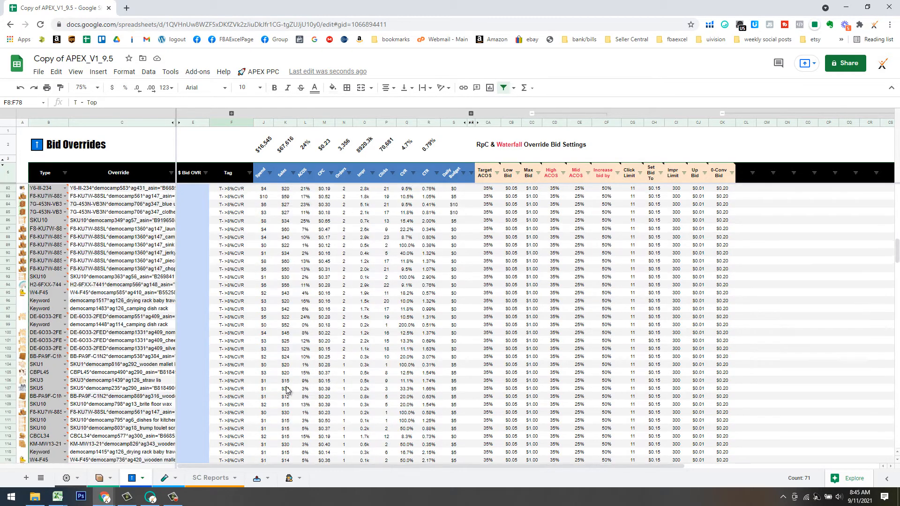
scroll(274, 369, down, 2)
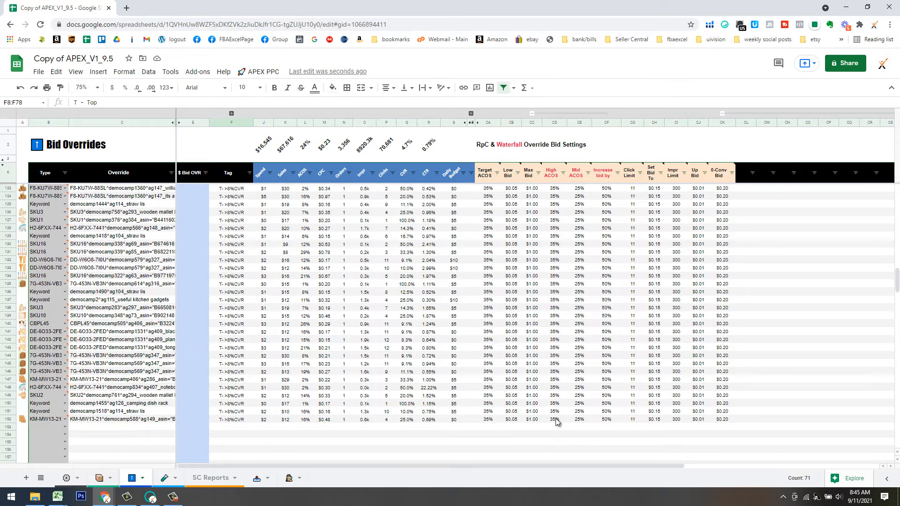
scroll(467, 349, up, 10)
scroll(467, 349, down, 2)
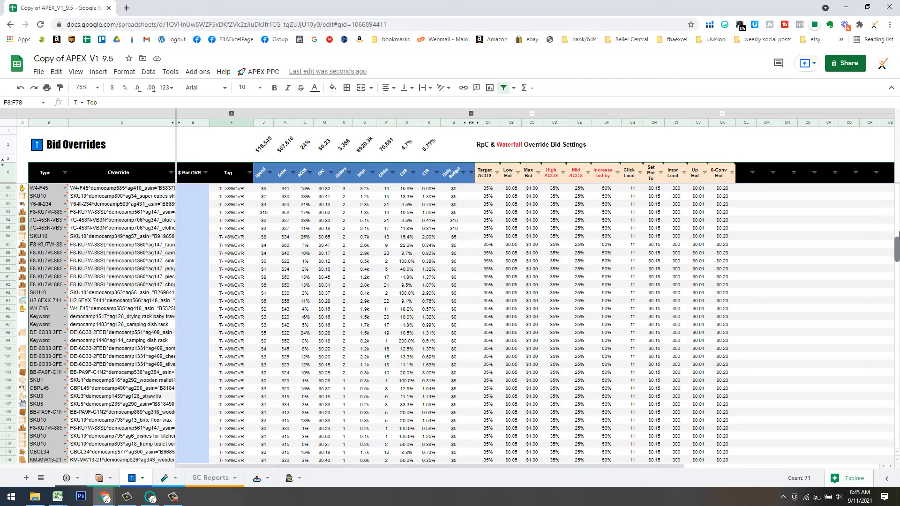
scroll(812, 197, up, 15)
Head the new column CL6 with 9.11 and select the ACOS values from L7 down.
click(745, 173)
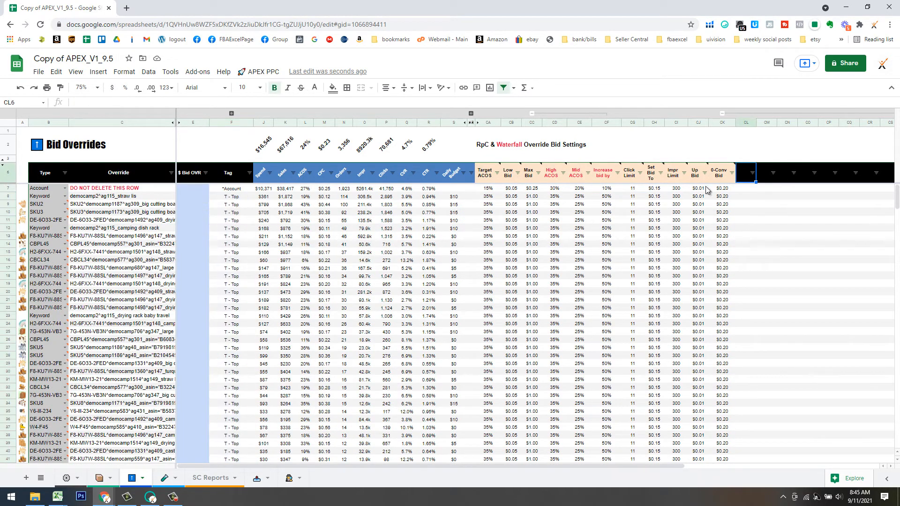
text(9.11)
key(Return)
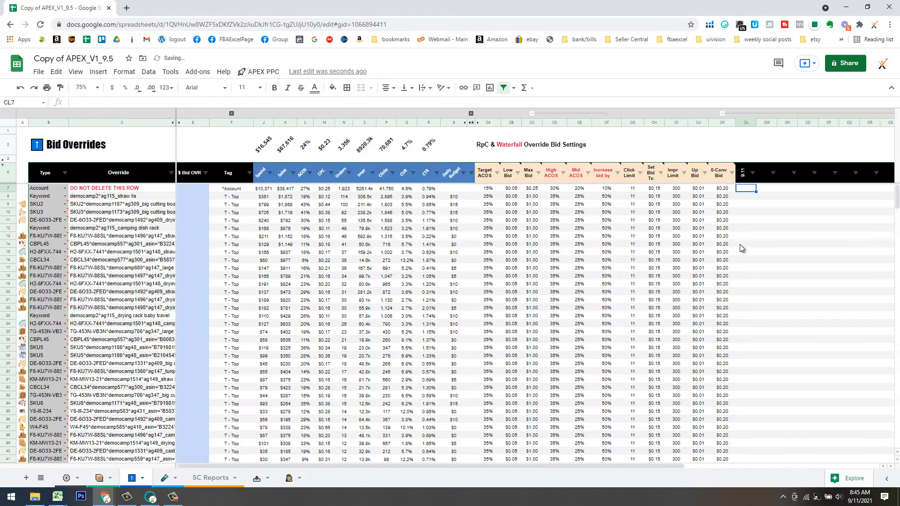
click(307, 190)
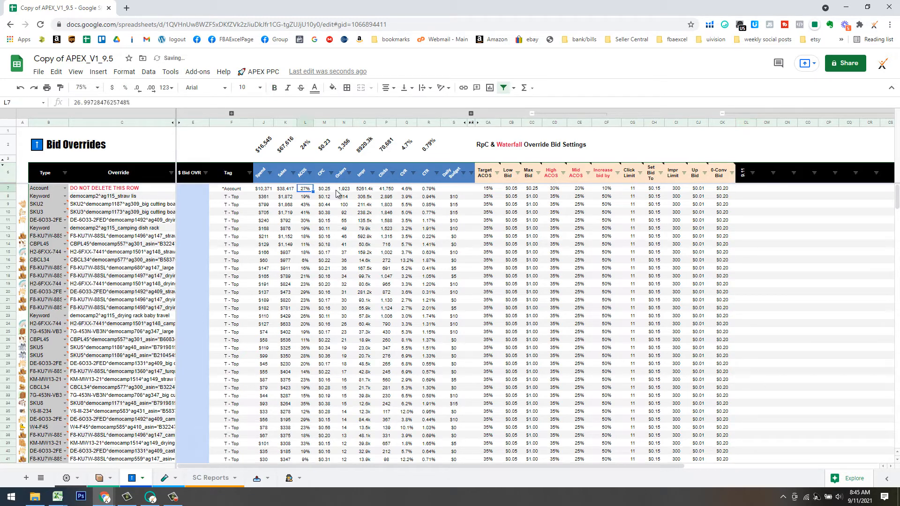
key(ctrl+shift+Down)
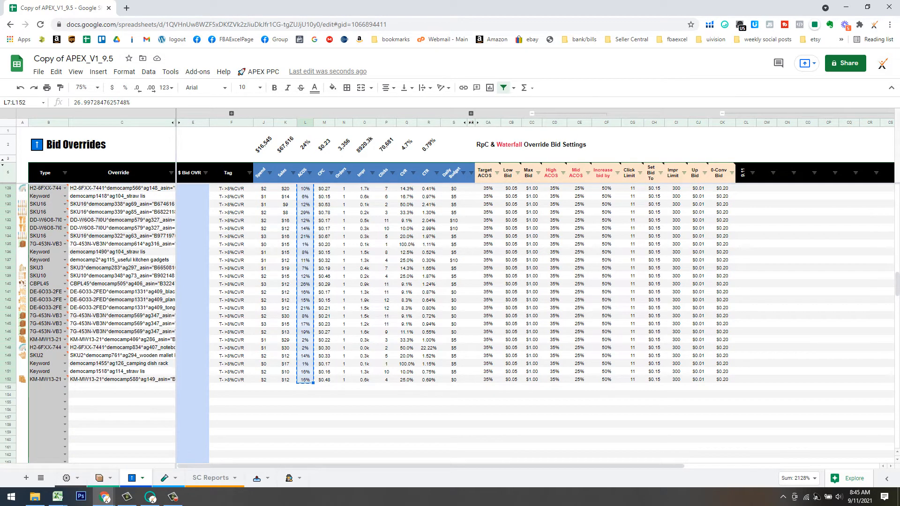
drag(897, 281, 896, 175)
Paste the ACOS figures as values only into CL7 and round them to whole percentages.
right_click(749, 188)
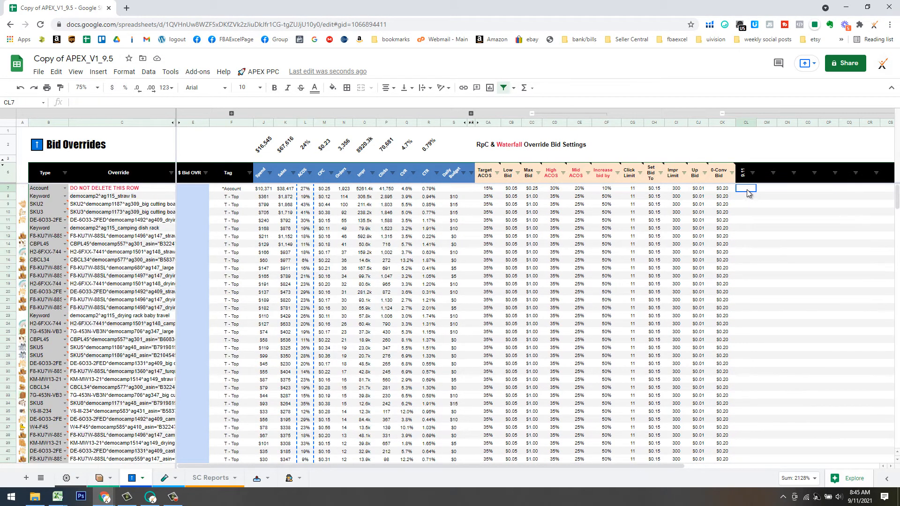
mouse_move(789, 199)
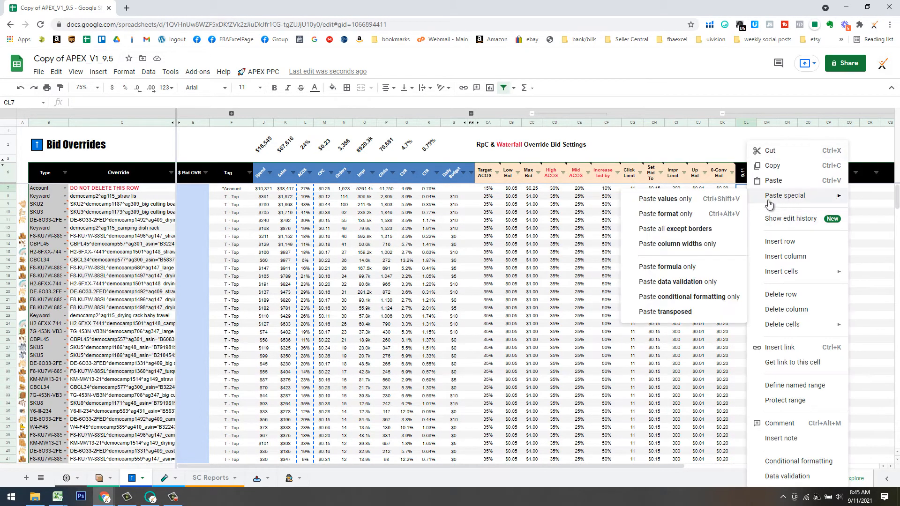
click(707, 201)
click(138, 89)
click(138, 90)
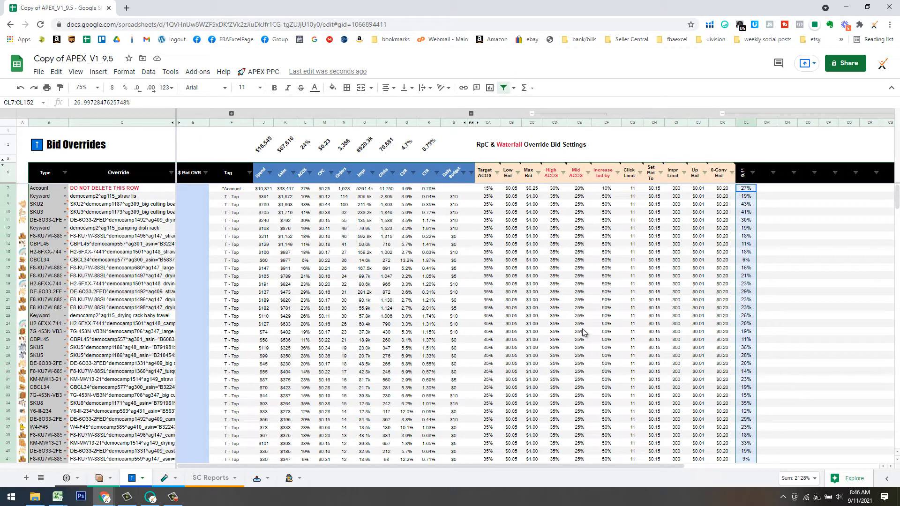
click(769, 333)
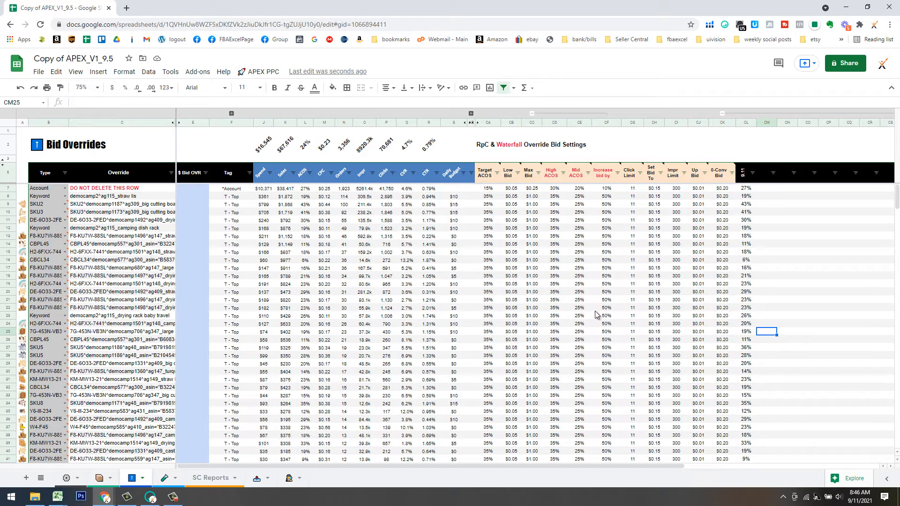
Select the $781 sales figure in K22.
click(807, 252)
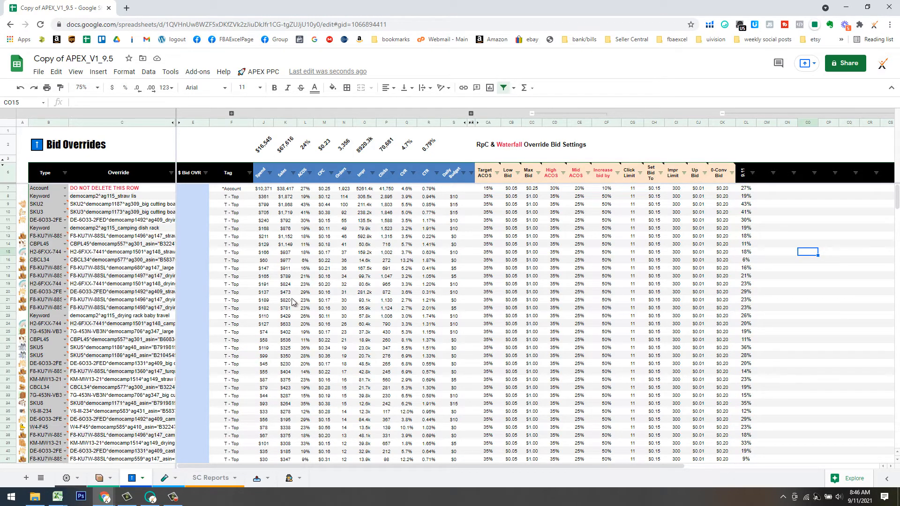
click(283, 309)
scroll(210, 275, down, 5)
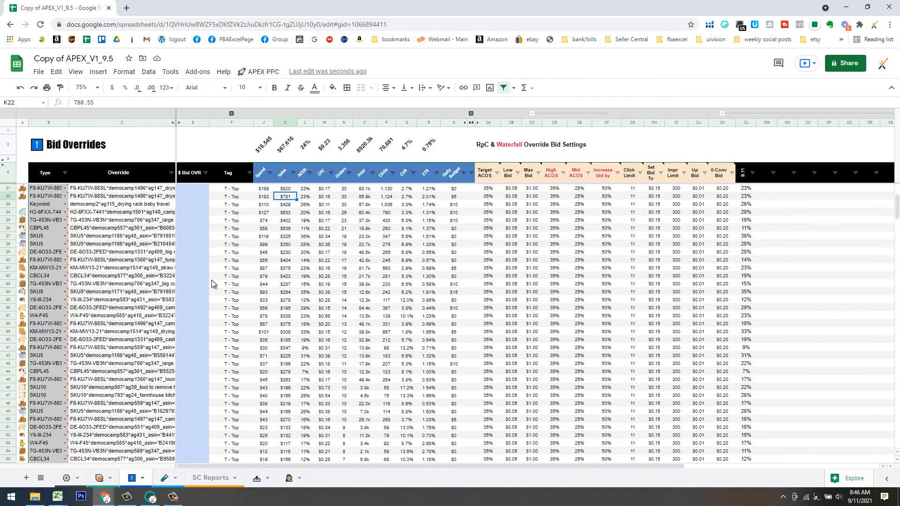
Bring the APEX PPC Best Practices slides window forward and maximize it.
mouse_move(177, 495)
click(104, 496)
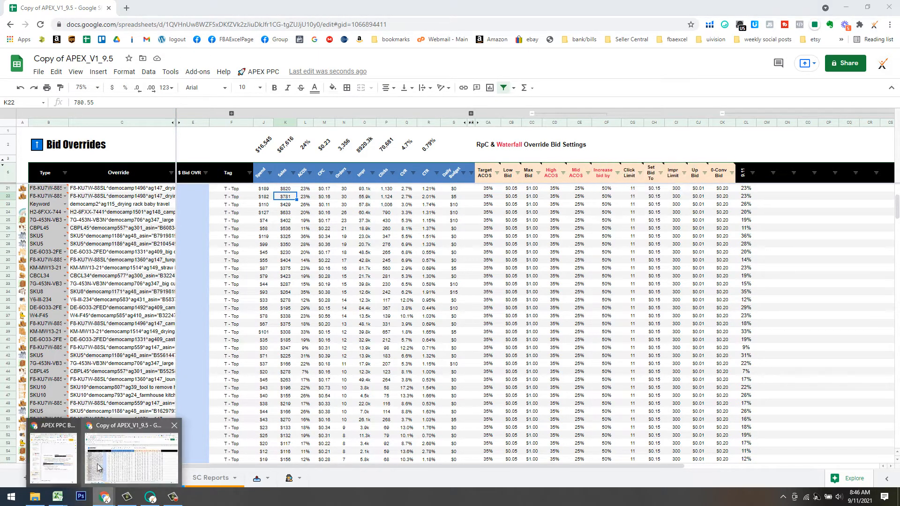
click(57, 463)
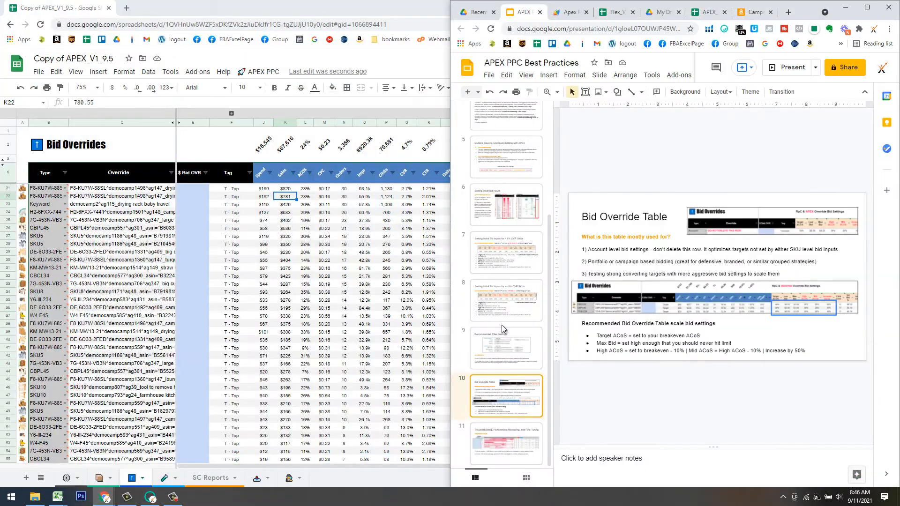
click(867, 7)
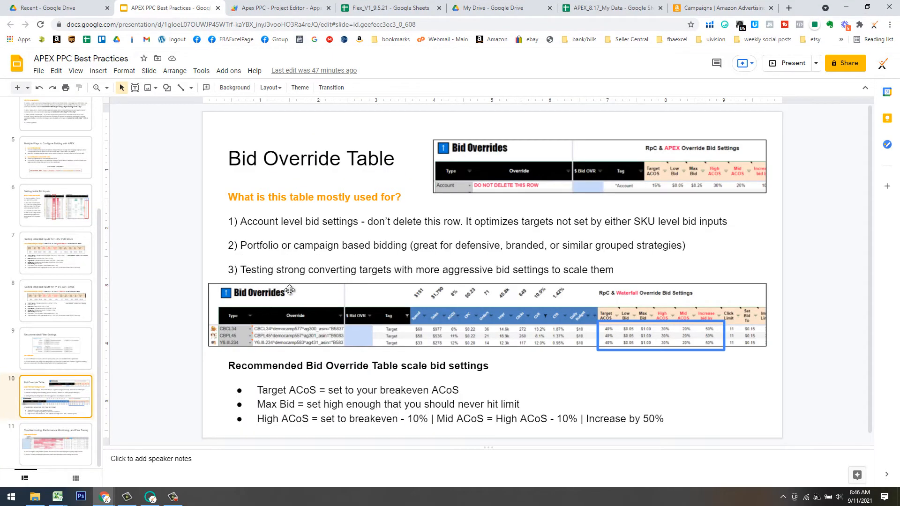
Step back through slides 9, 8, 6, 5 and 3 to the APEX PPC Optimization cycle slide.
click(49, 352)
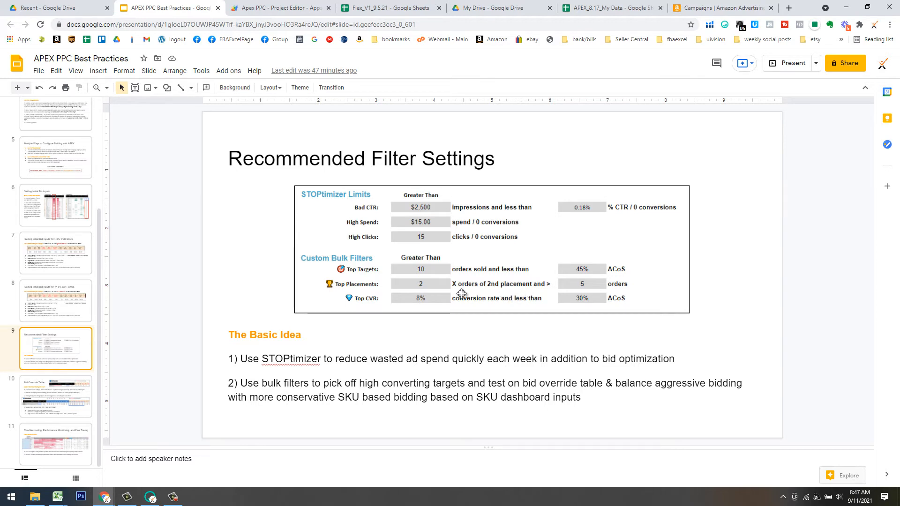
click(75, 284)
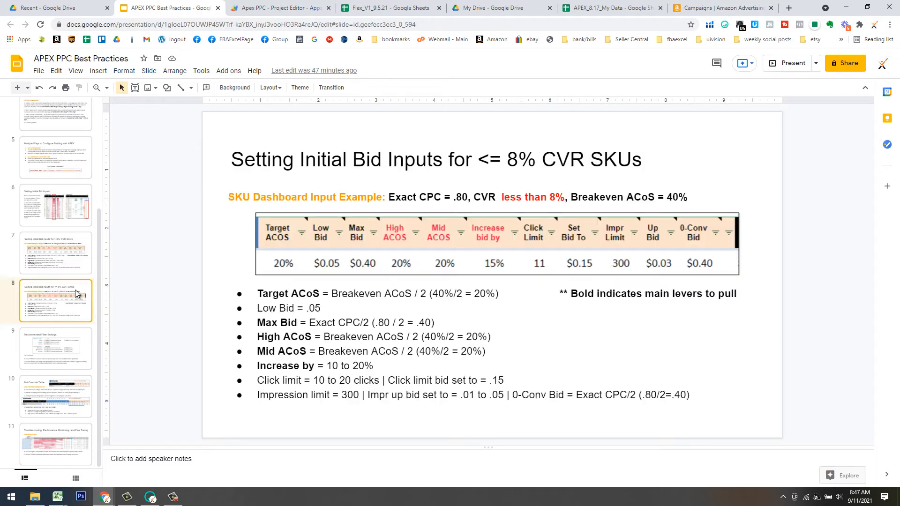
click(74, 251)
click(72, 209)
click(84, 160)
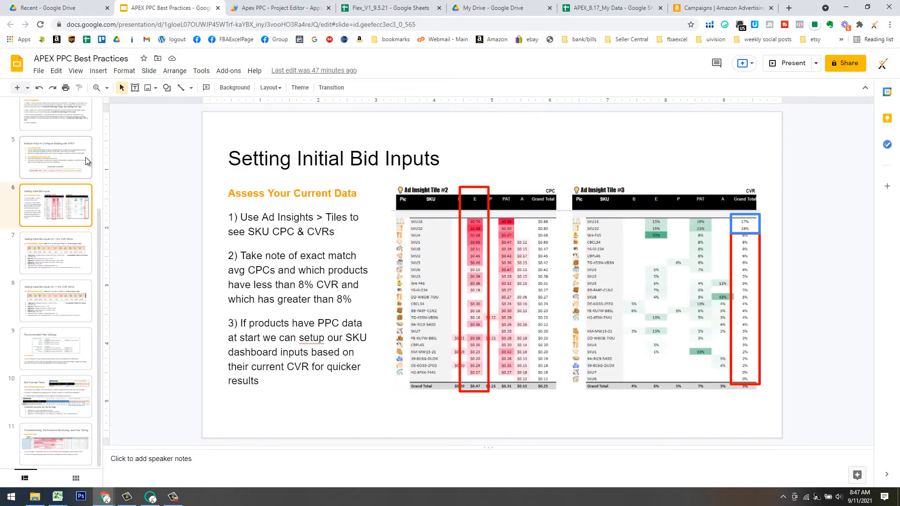
scroll(57, 213, up, 3)
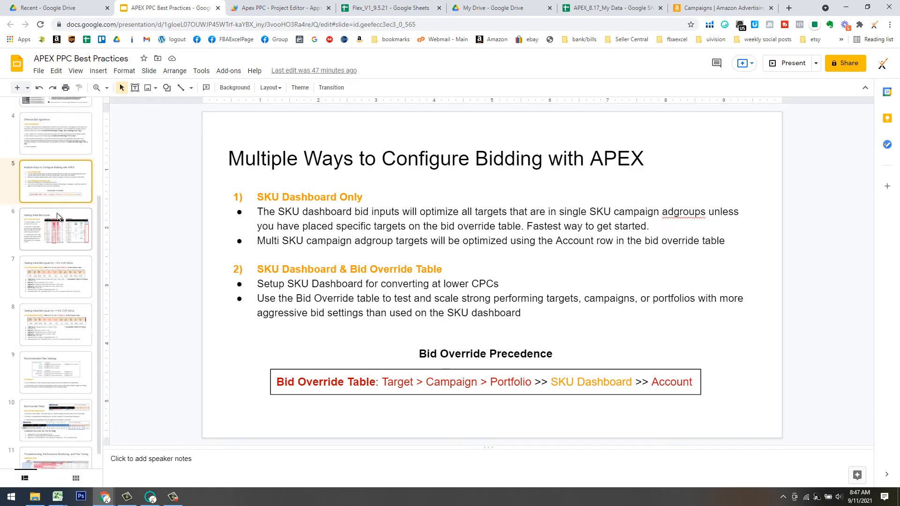
click(65, 230)
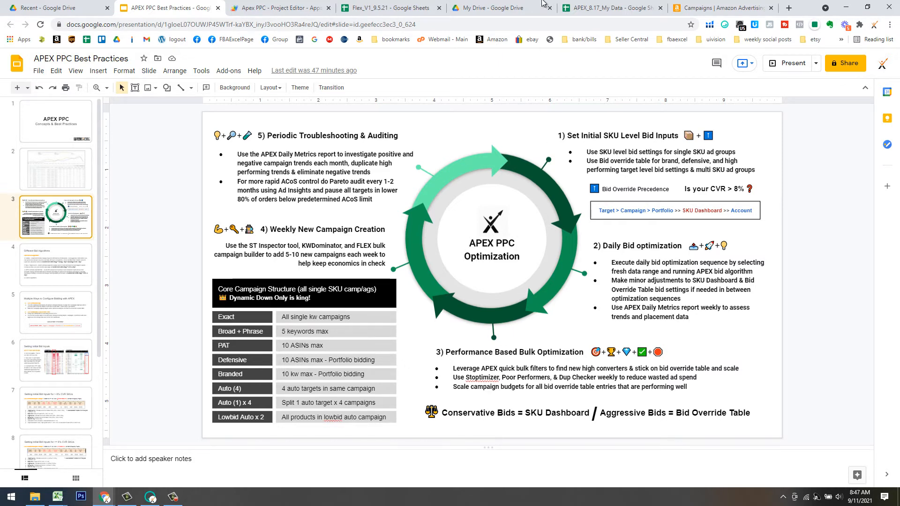
Open the Bulk Negate Tool sheet in Flex_V1_9.5.21, then switch back to Copy of APEX_V1_9.5.
click(381, 11)
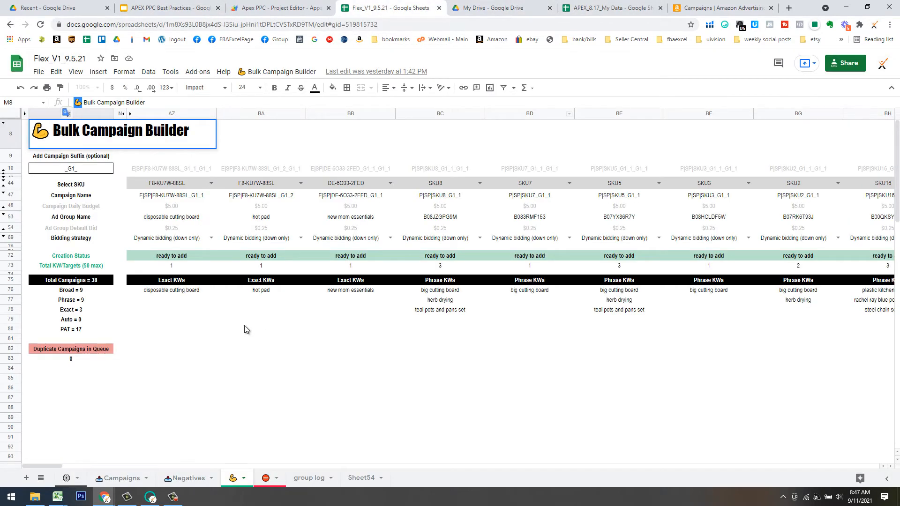
click(300, 359)
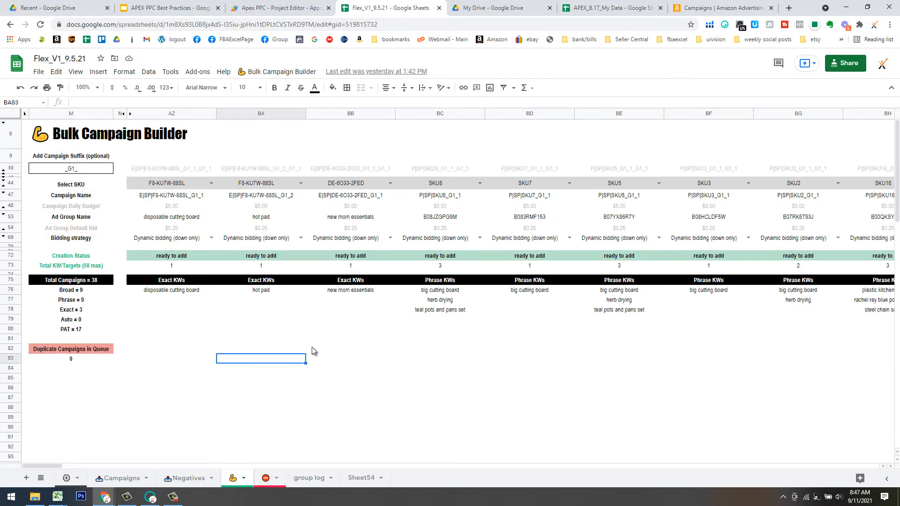
click(313, 349)
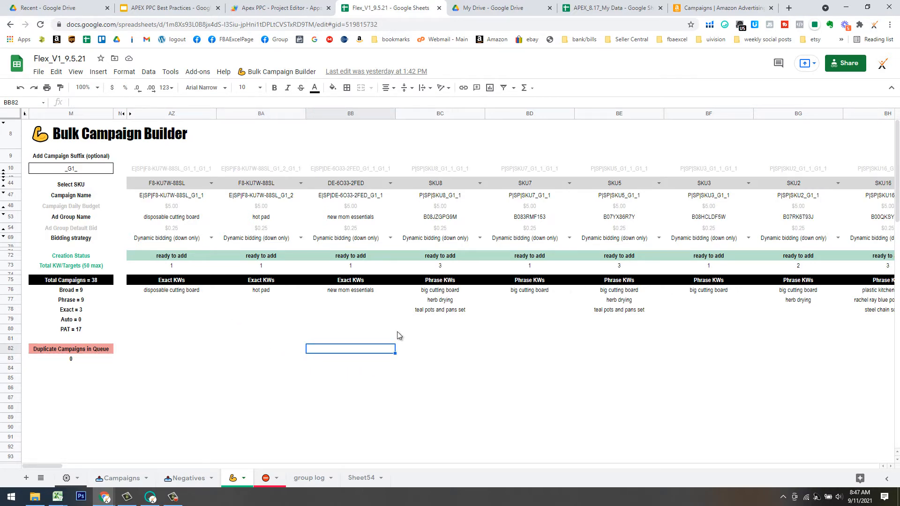
click(267, 478)
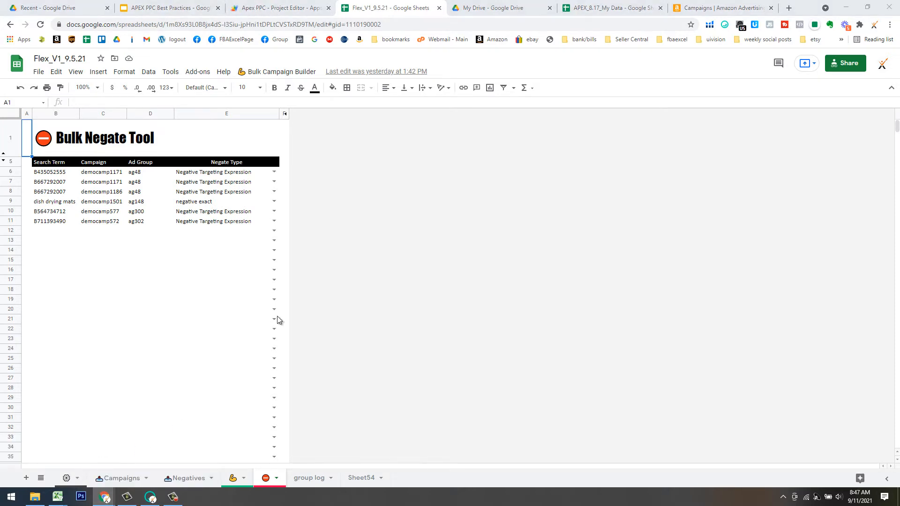
mouse_move(104, 497)
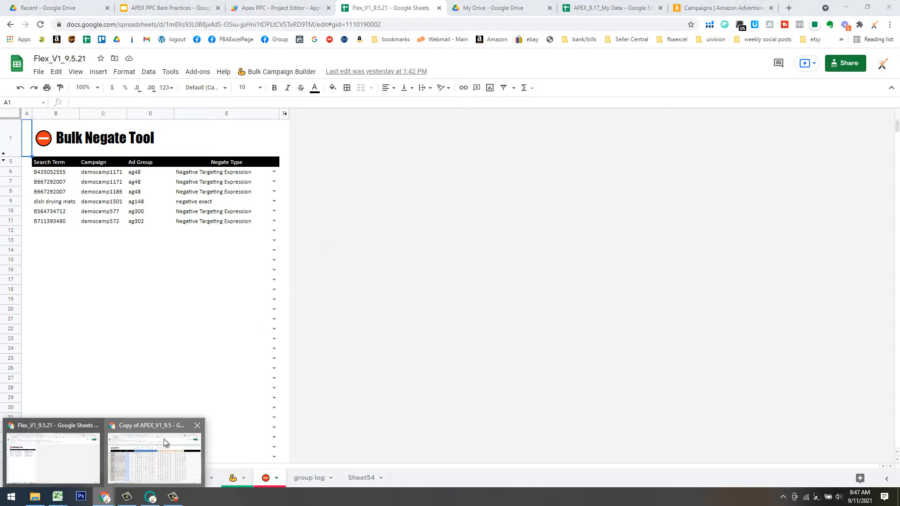
click(135, 456)
On the ASIN sheet, run APEX PPC > STInspector > Run STOptimizer.
click(289, 480)
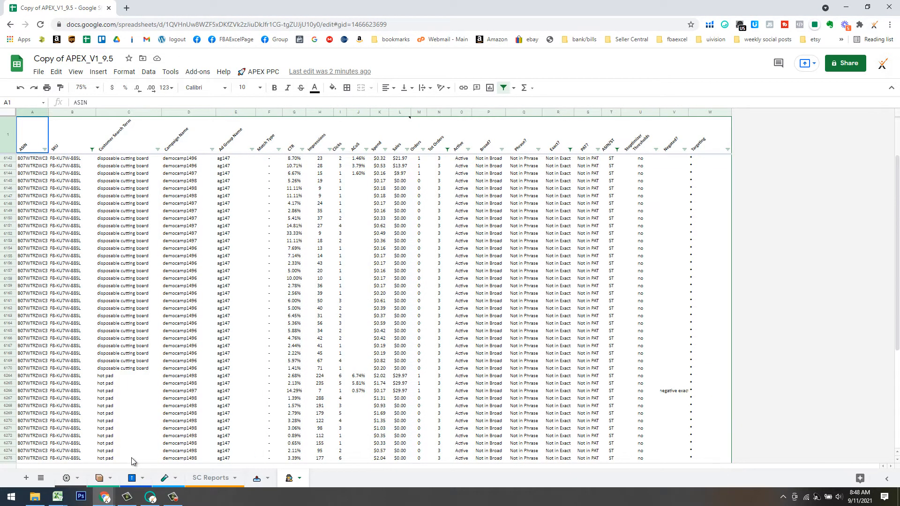
click(265, 74)
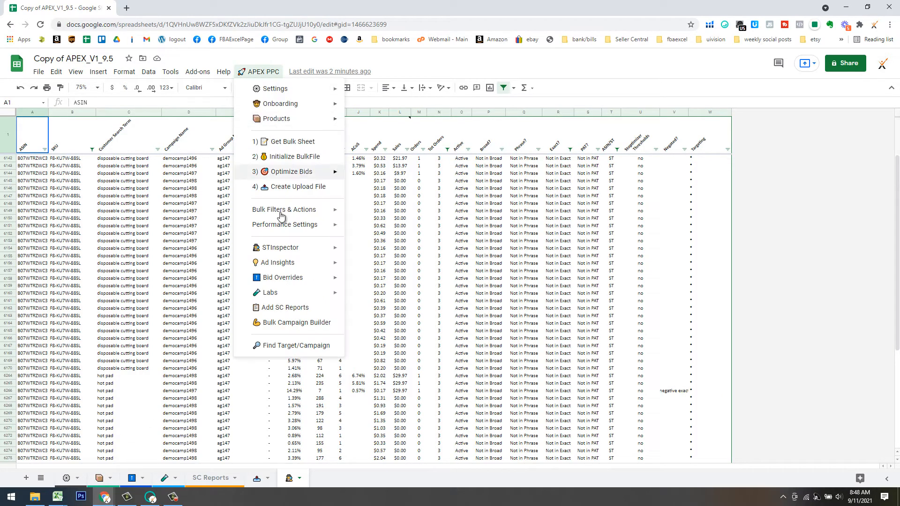
mouse_move(290, 249)
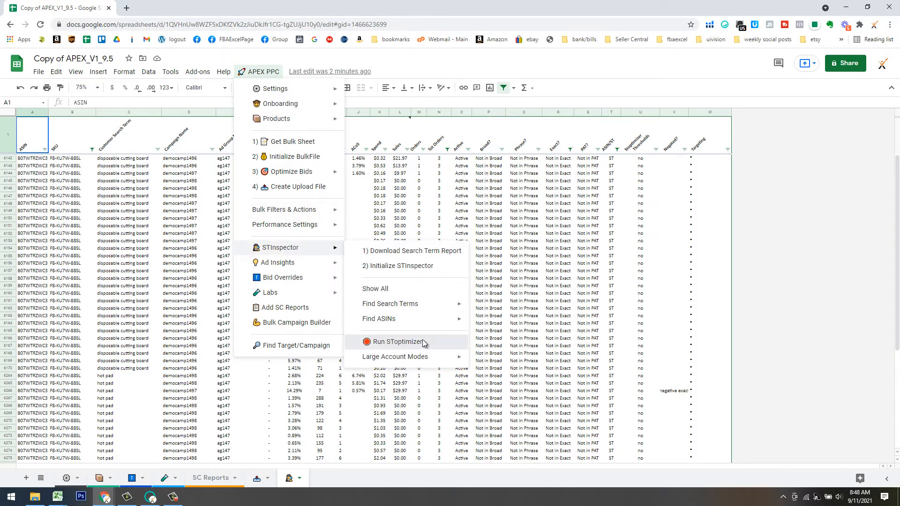
click(392, 343)
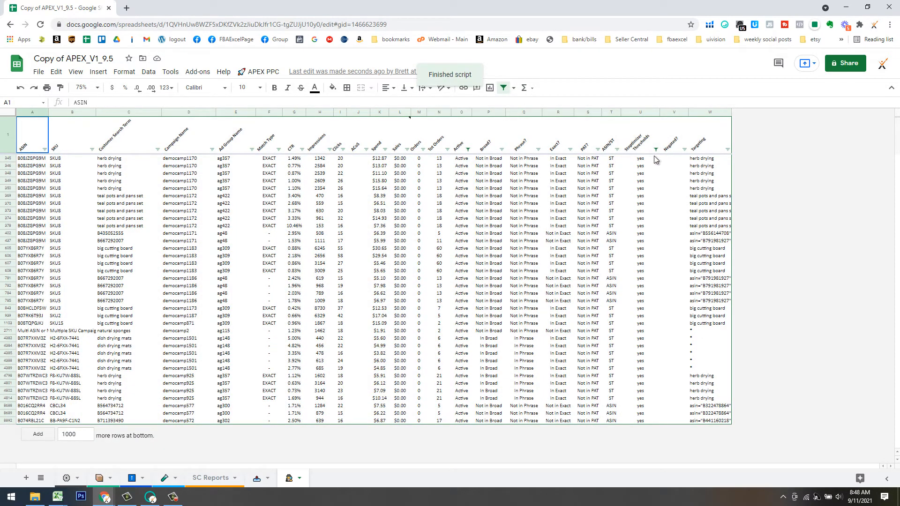
Filter the Negated? column to show only (Blanks) rows.
click(684, 149)
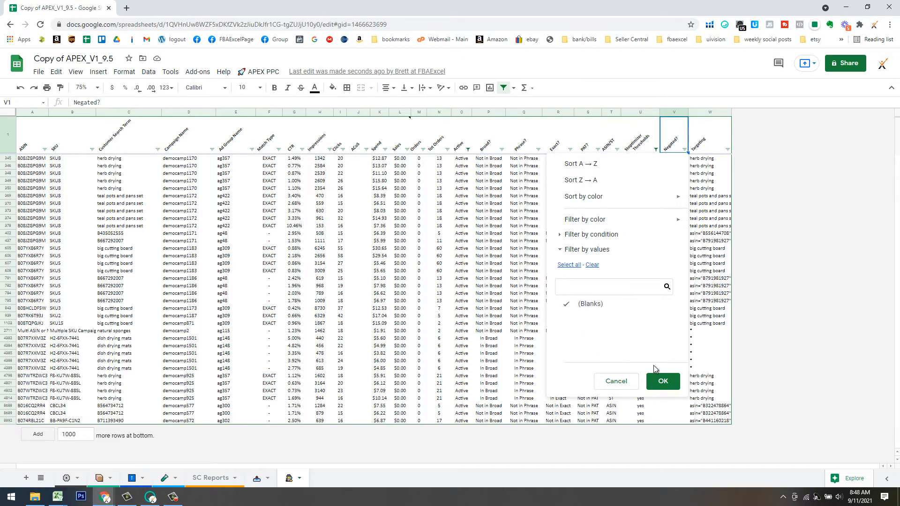
click(662, 385)
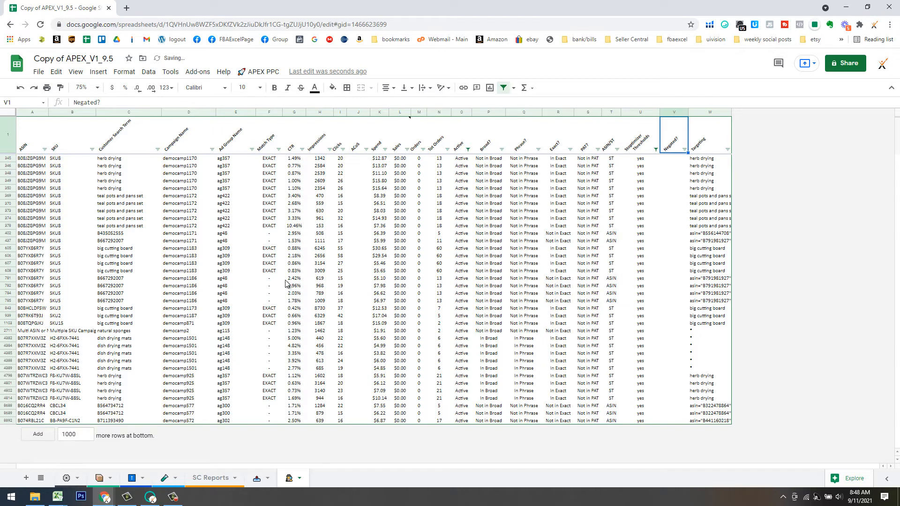
mouse_move(104, 496)
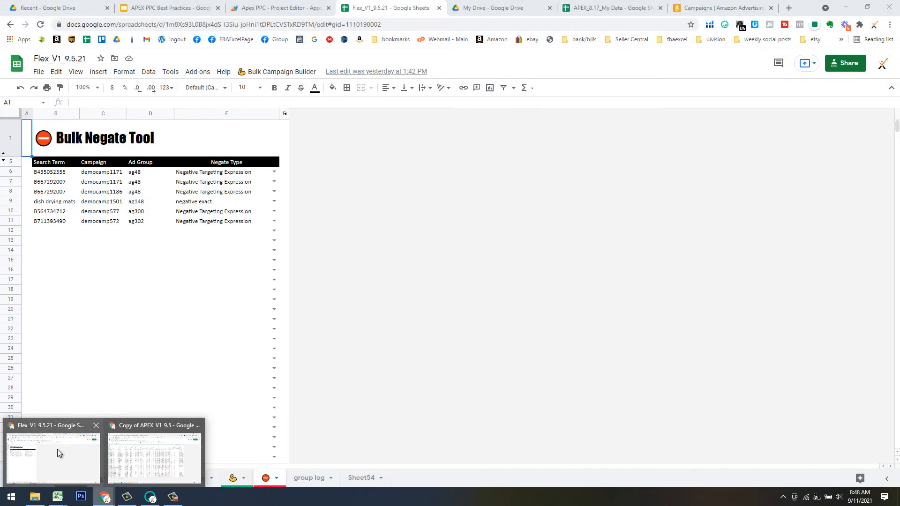
In Flex, run Bulk Campaign Builder > Clear Negates, then return to Copy of APEX_V1_9.5.
click(58, 449)
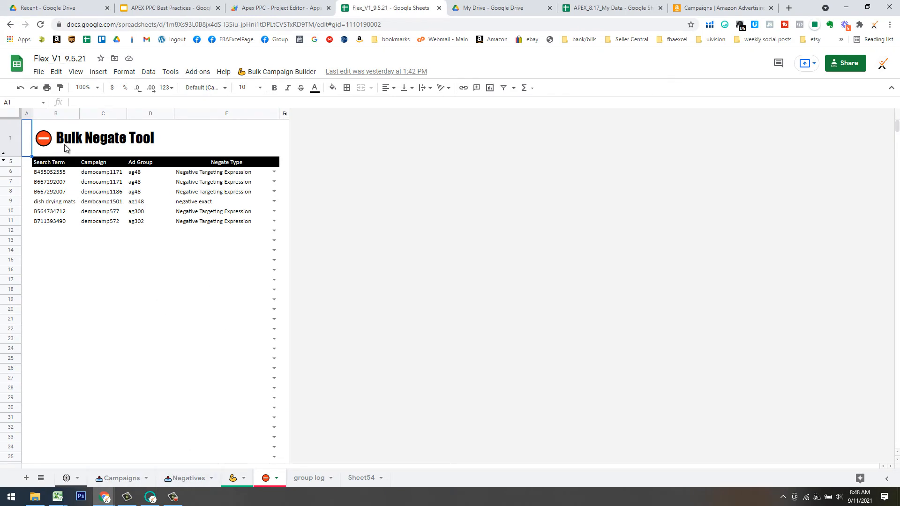
click(65, 164)
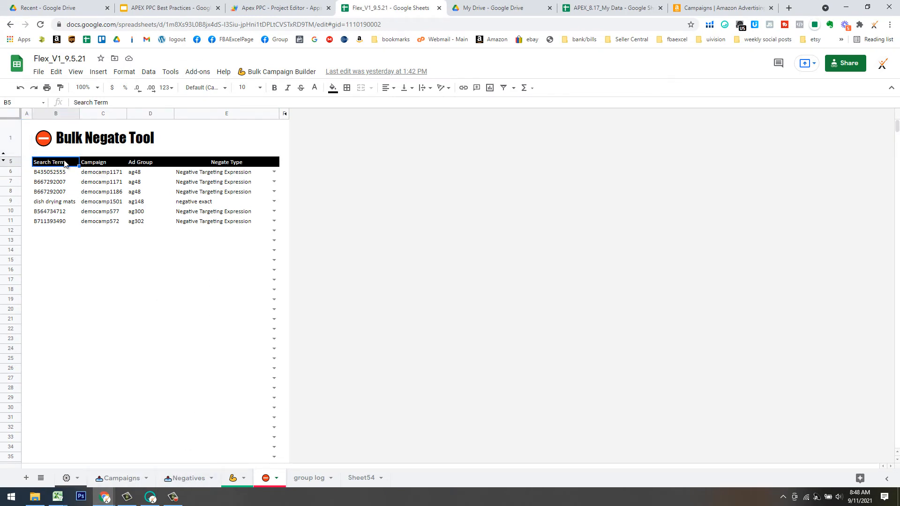
click(104, 164)
click(145, 166)
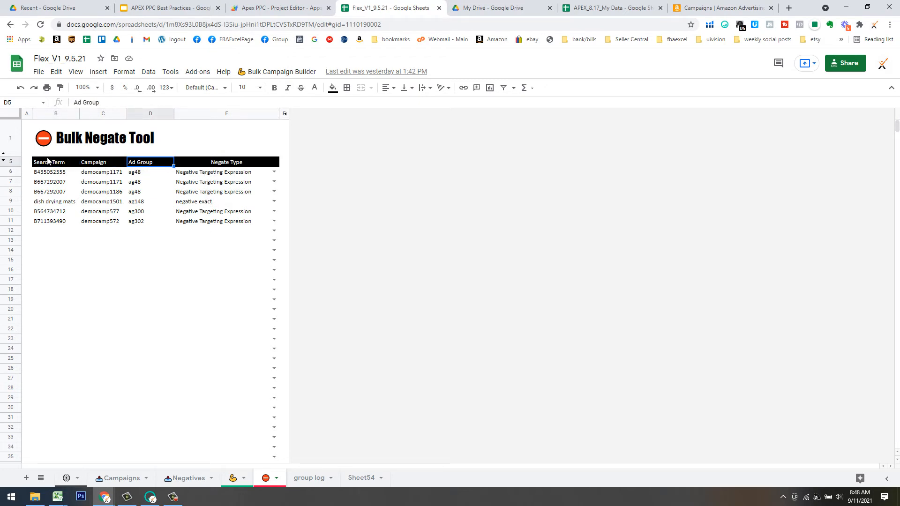
click(285, 72)
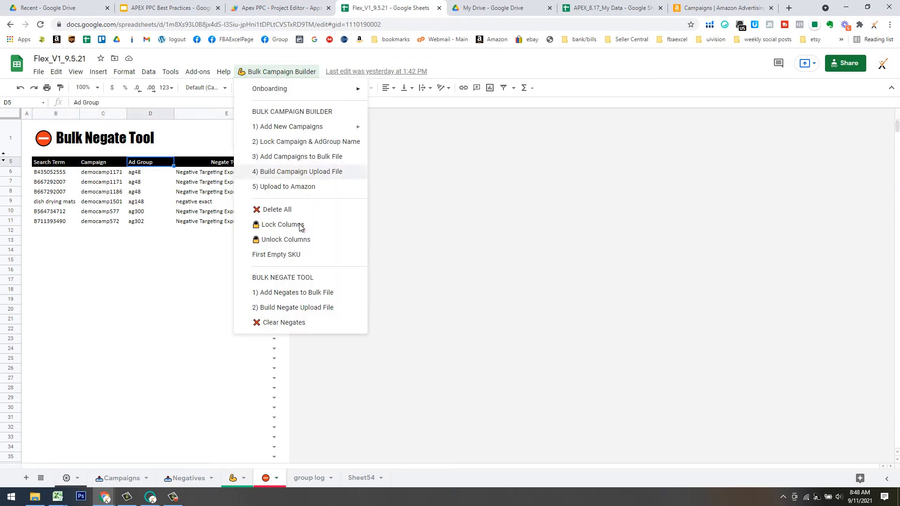
click(278, 323)
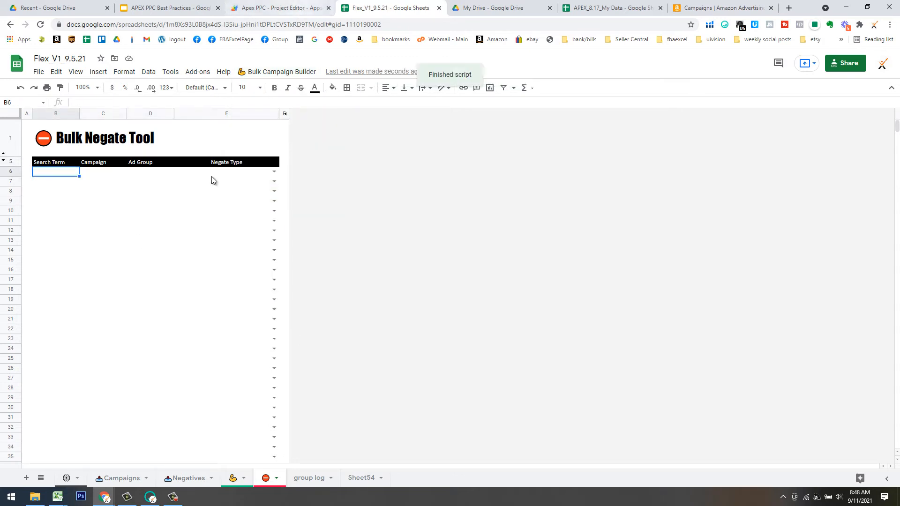
mouse_move(107, 498)
click(123, 466)
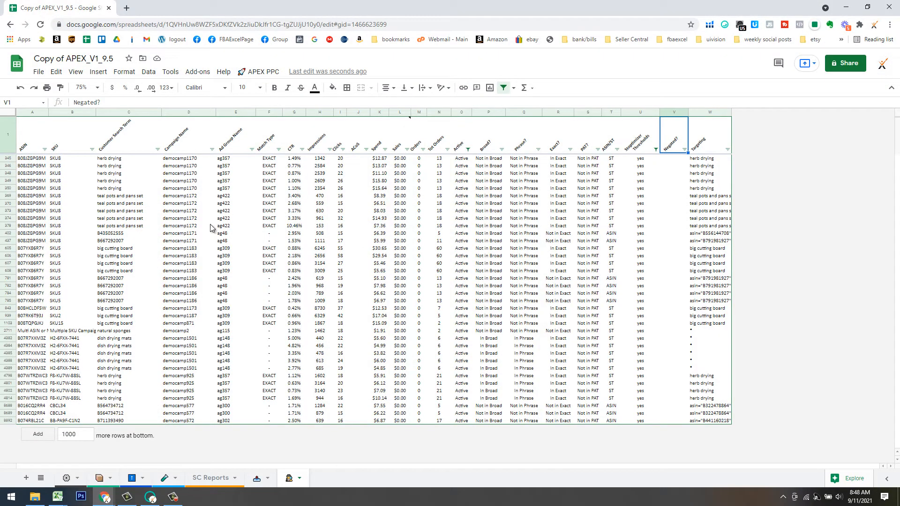
click(75, 479)
drag(113, 243, 243, 265)
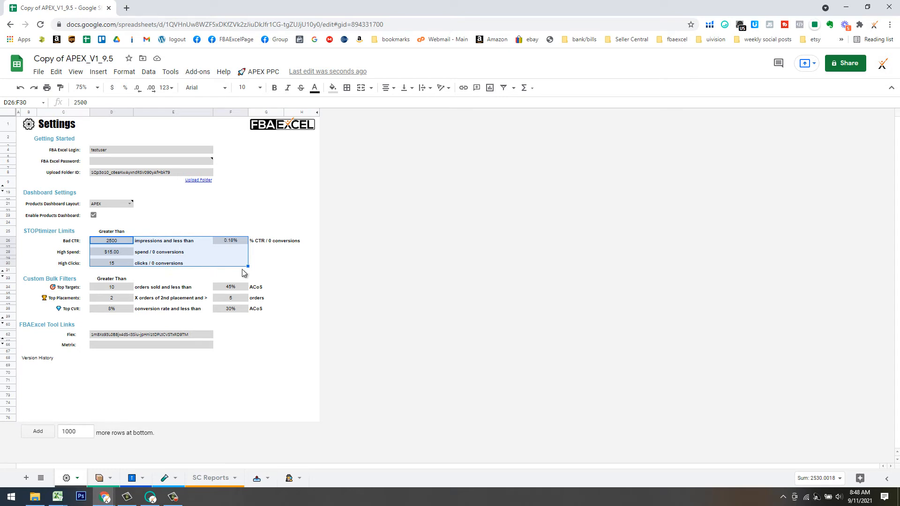
click(290, 478)
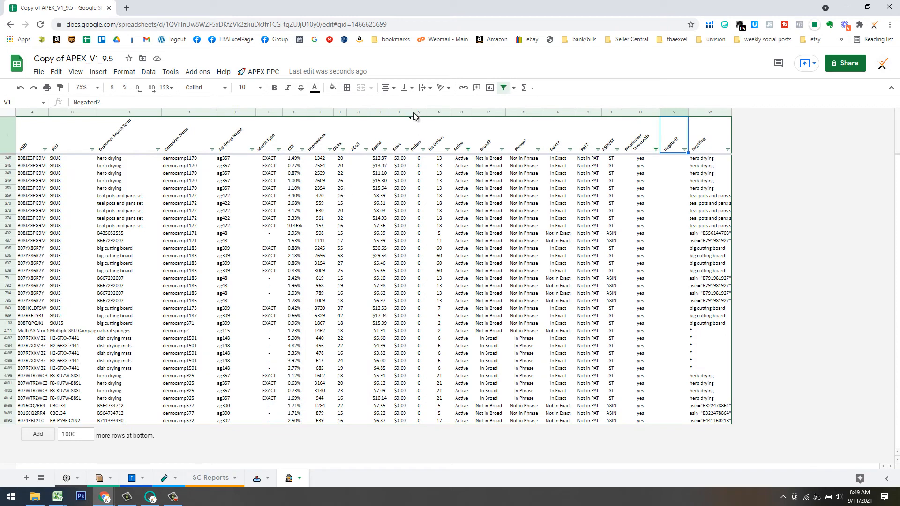
click(415, 113)
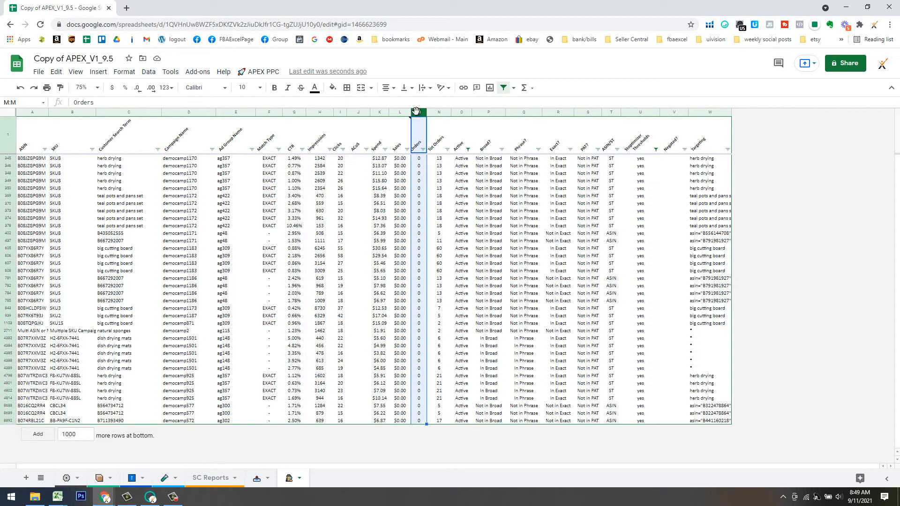
click(380, 113)
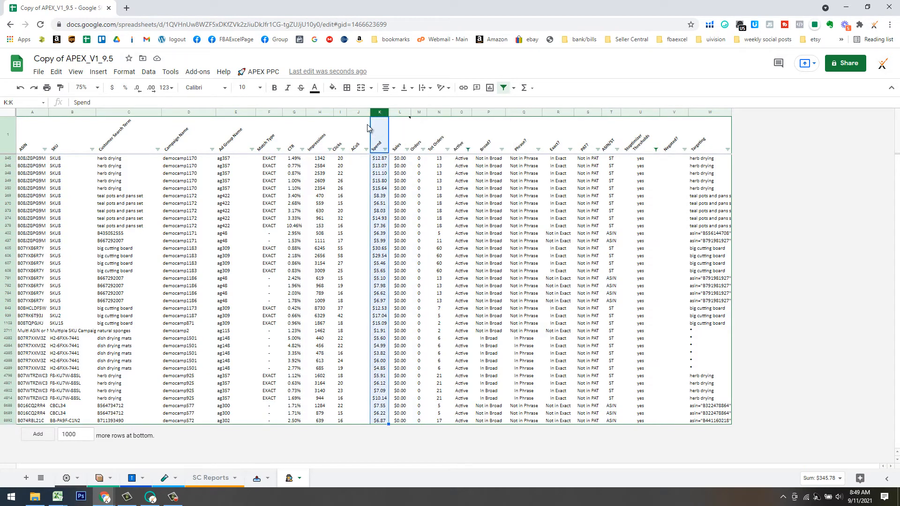
click(339, 112)
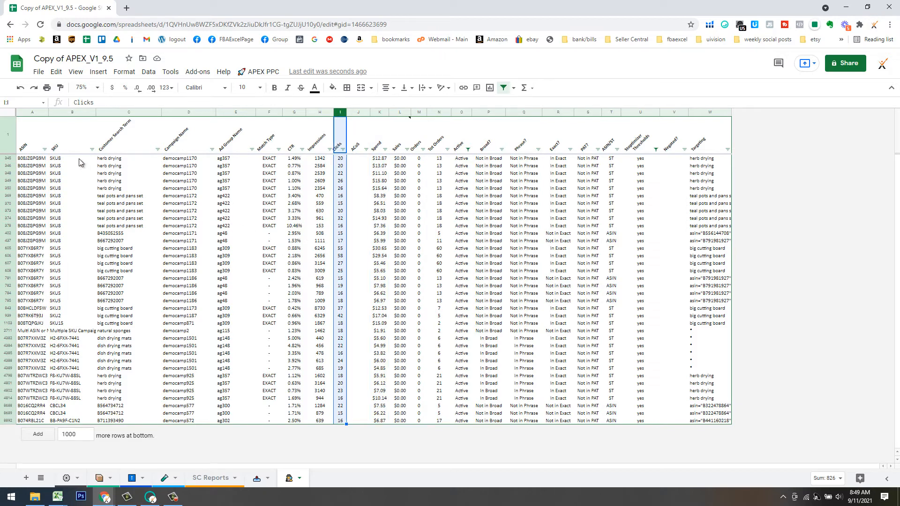
click(114, 159)
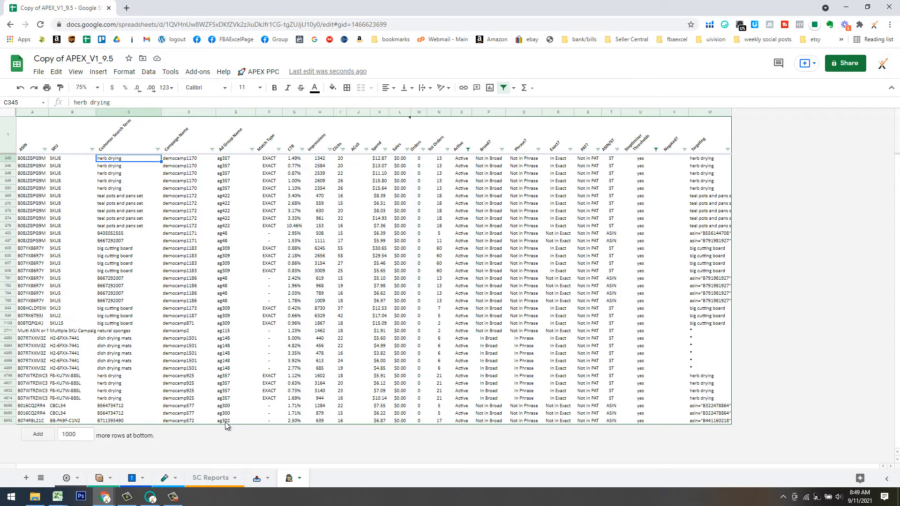
Paste the copied search terms, campaigns and ad groups (C345:E8892) into Flex's Bulk Negate Tool.
shift+click(224, 421)
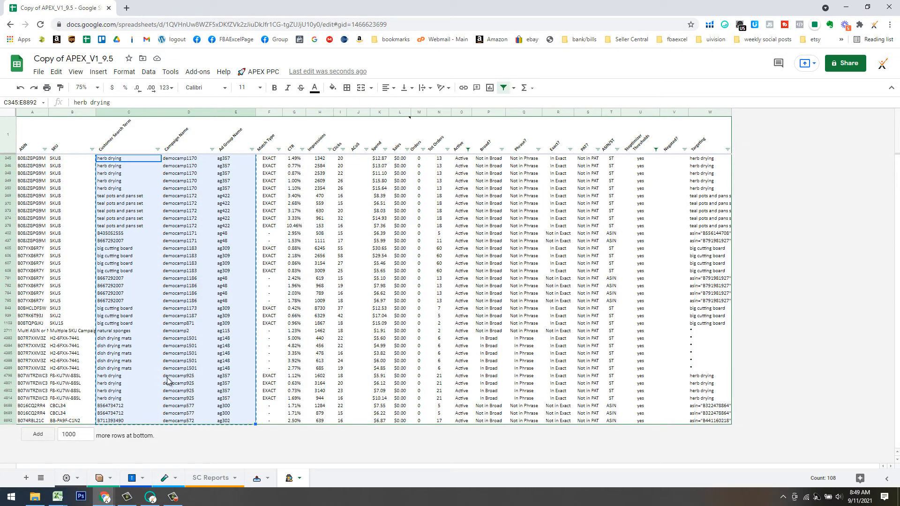
click(104, 497)
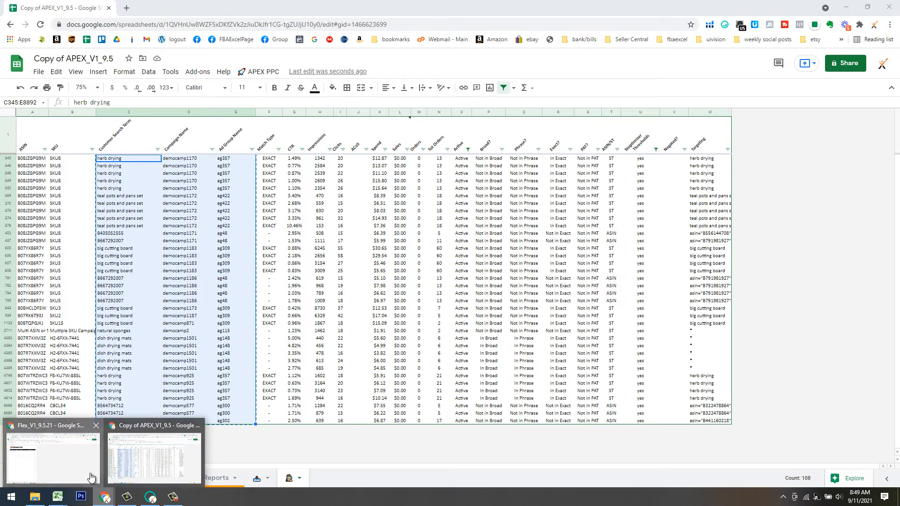
click(91, 476)
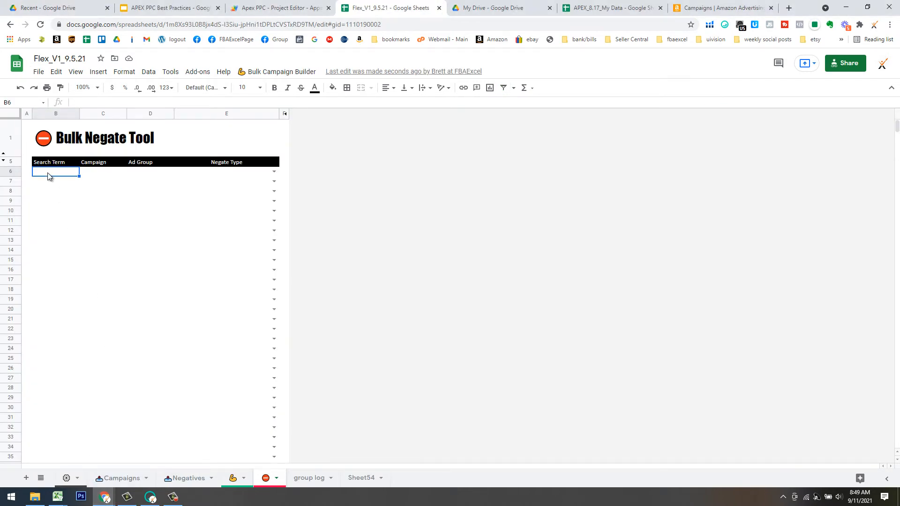
key(ctrl+v)
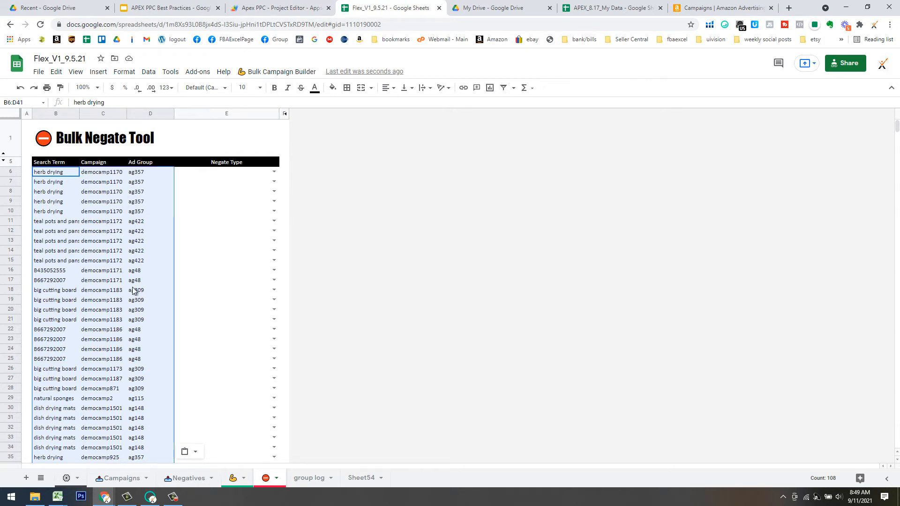
Remove duplicate rows from B6:D41, leaving 14 unique term, campaign and ad group rows.
click(123, 241)
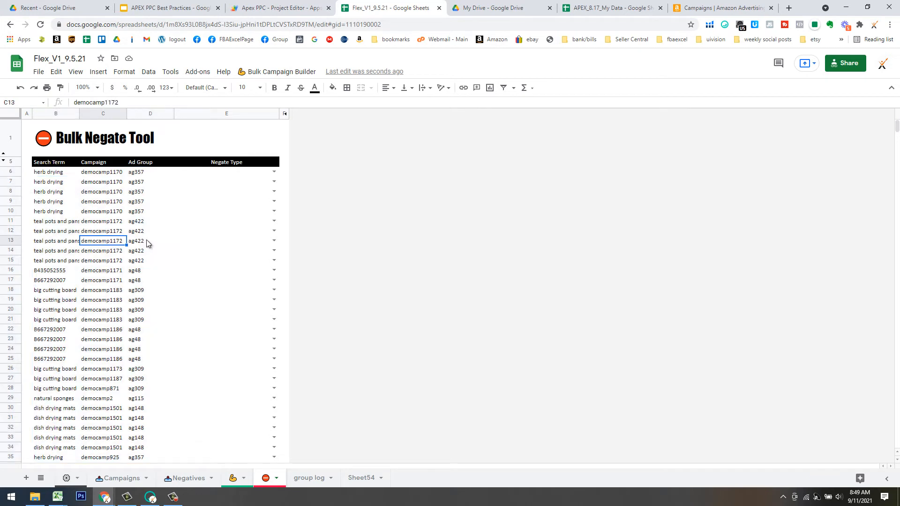
click(145, 244)
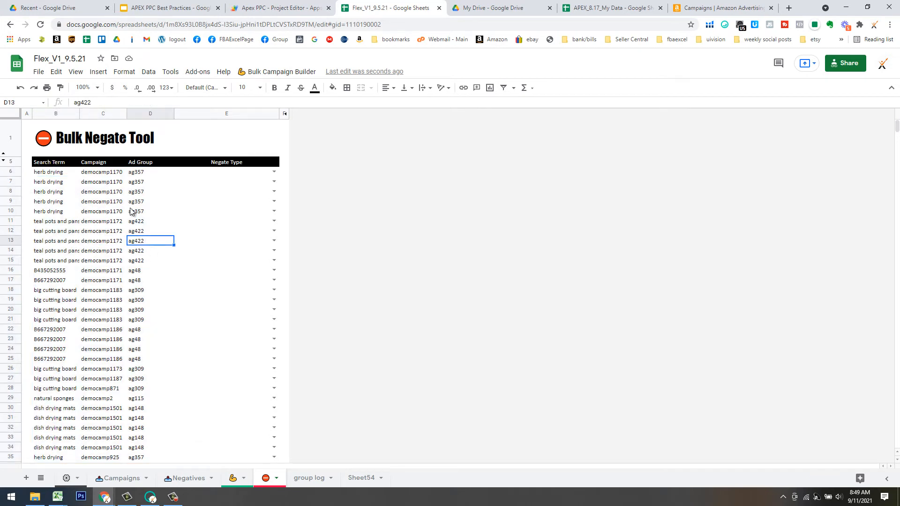
drag(51, 176, 147, 383)
scroll(156, 345, up, 5)
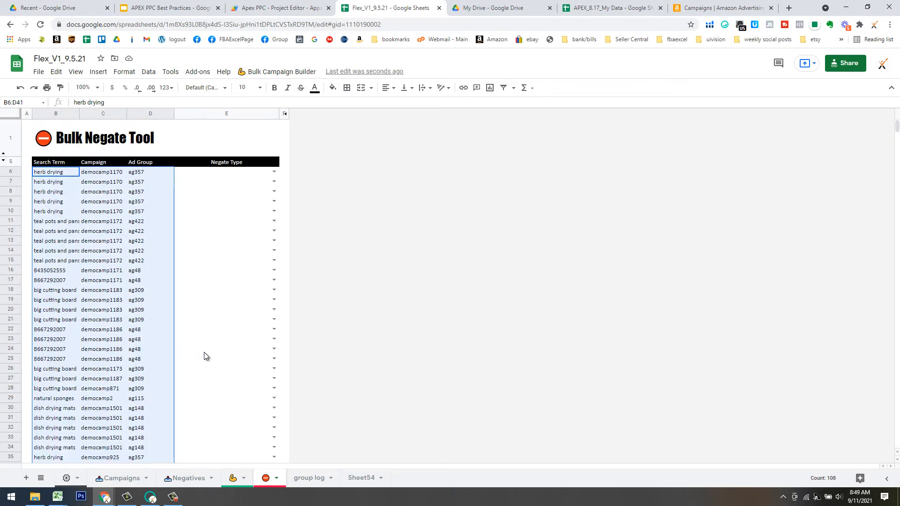
key(ctrl+alt+shift+1)
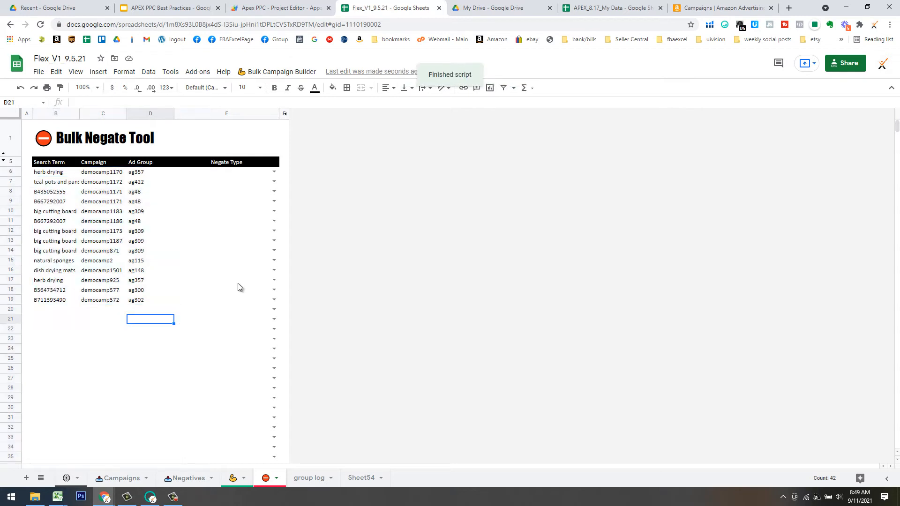
Set row 8's negate type (B435052555) to Negative Targeting Expression.
click(274, 171)
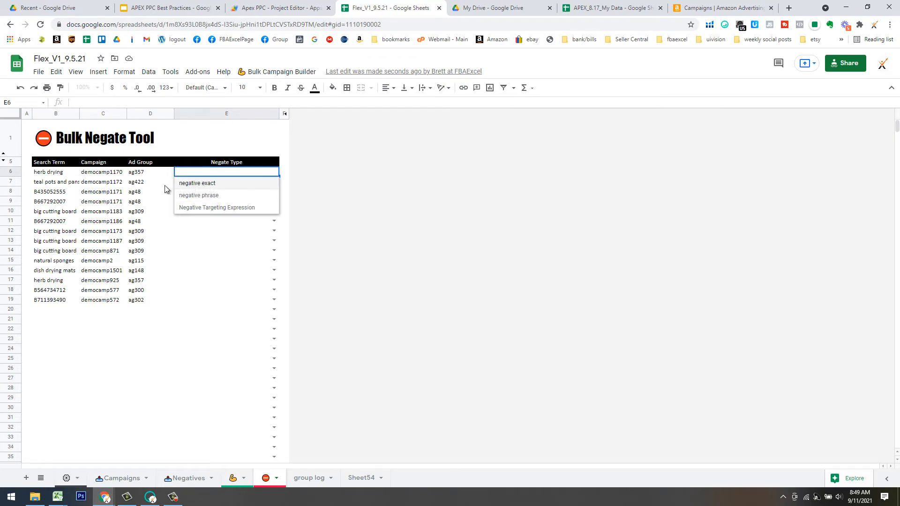
click(110, 194)
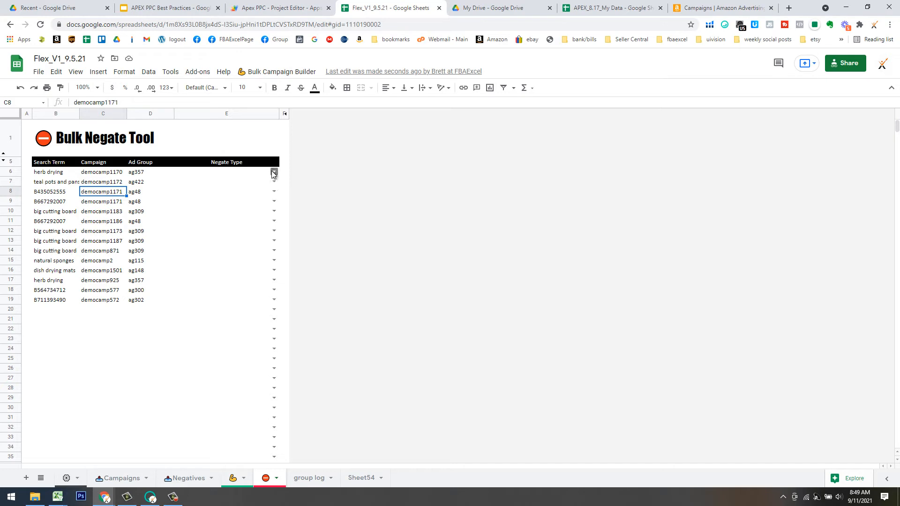
click(274, 191)
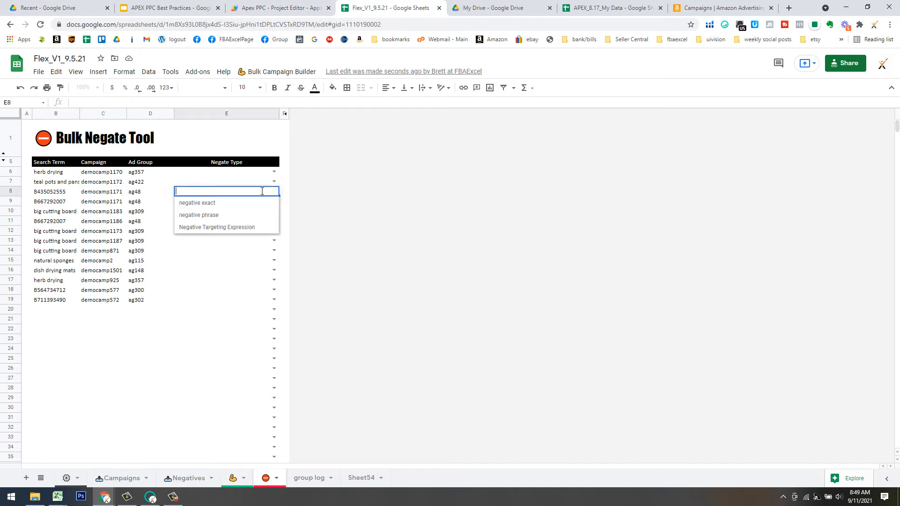
click(201, 227)
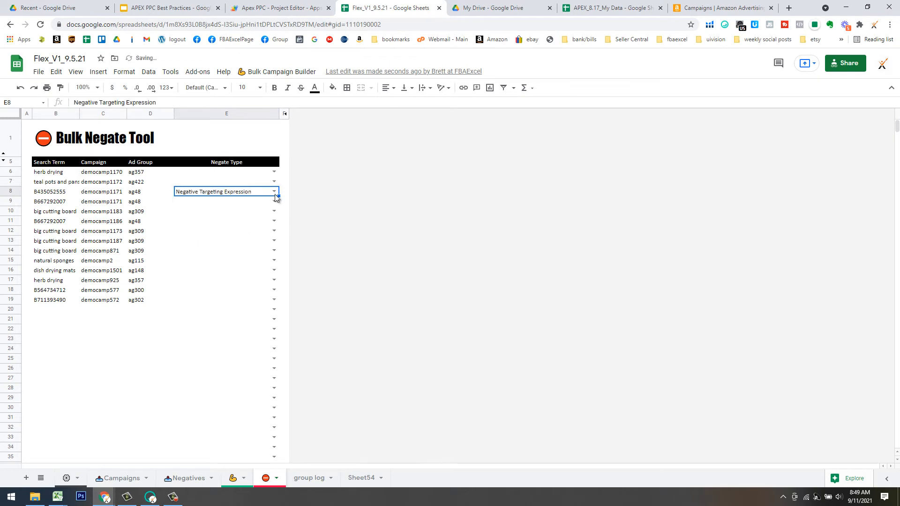
click(236, 211)
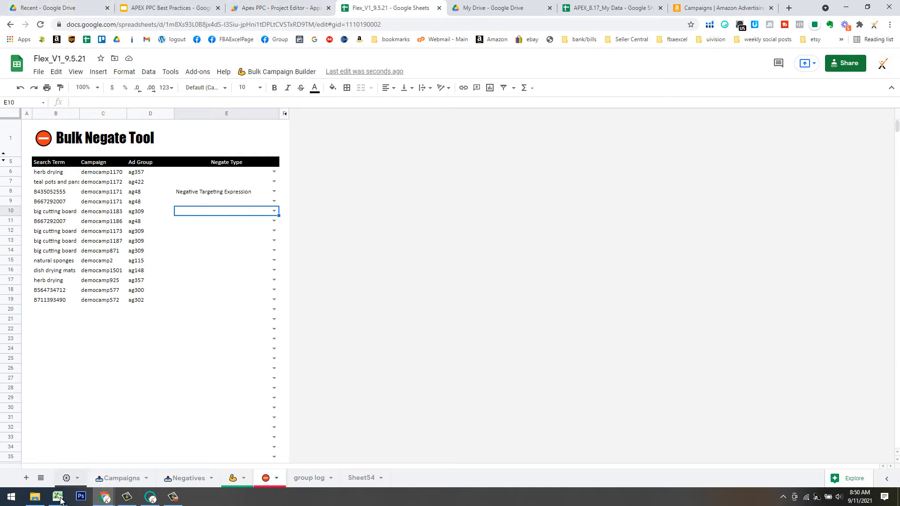
In Copy of APEX_V1_9.5, sort the ASIN/ST column A→Z so ASIN targets come first.
mouse_move(108, 500)
click(130, 471)
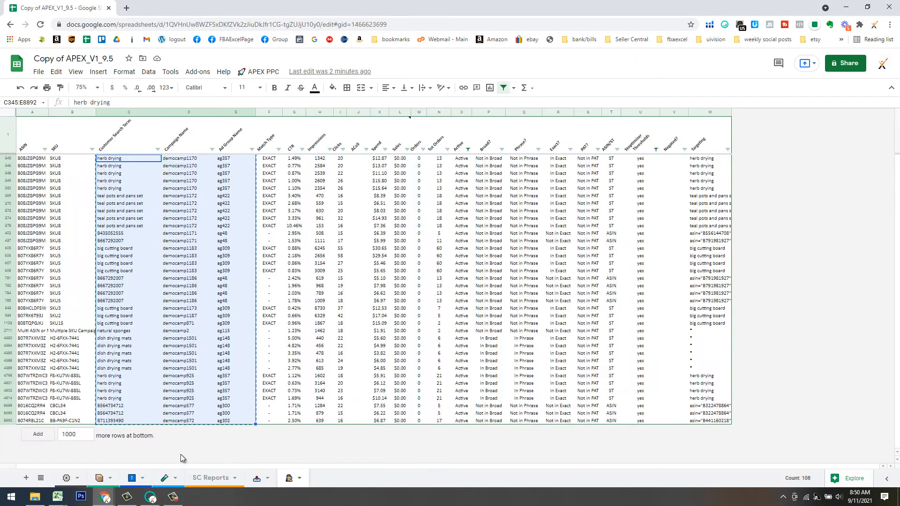
click(469, 205)
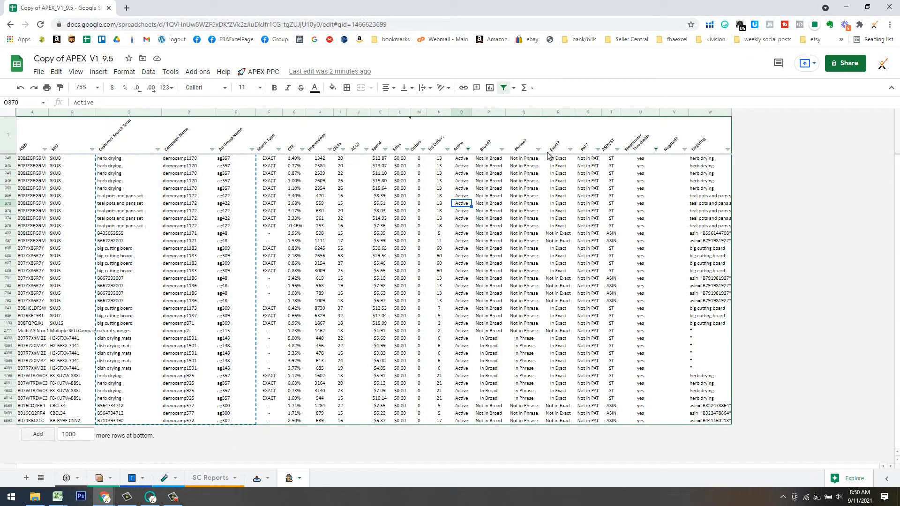
click(617, 150)
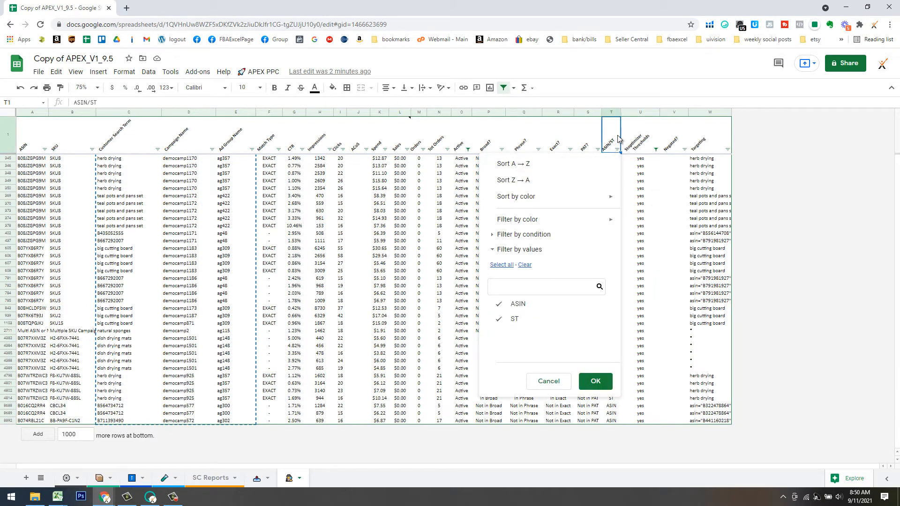
click(529, 167)
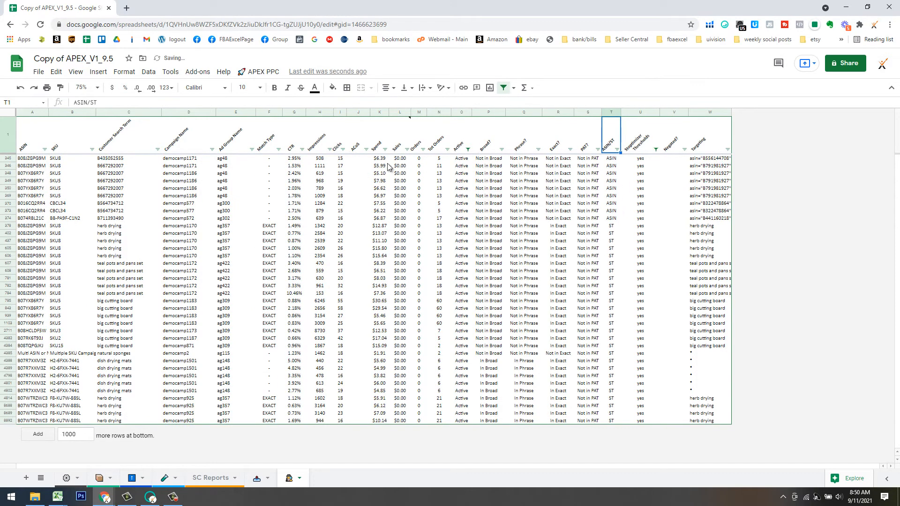
Copy C345:E8892 and paste it into B6 of Flex's Bulk Negate Tool.
click(128, 158)
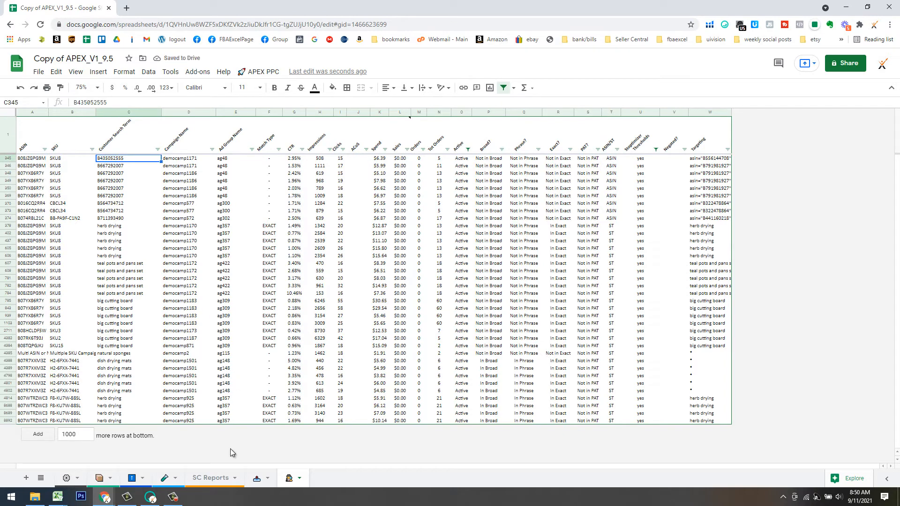
shift+click(230, 420)
key(ctrl+c)
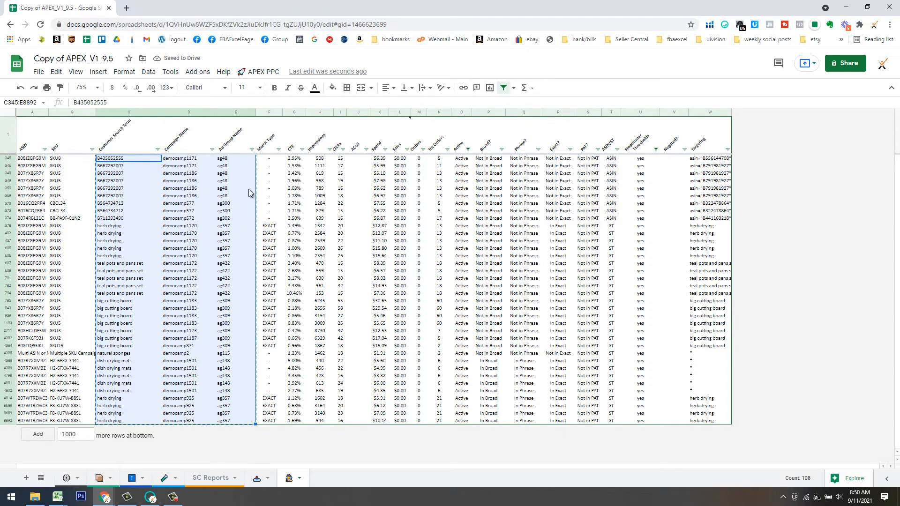
mouse_move(101, 501)
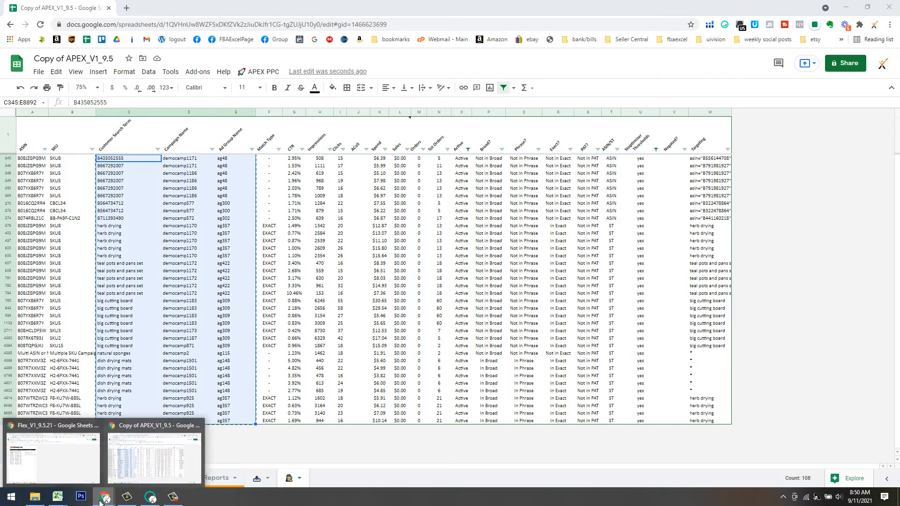
click(69, 460)
click(43, 172)
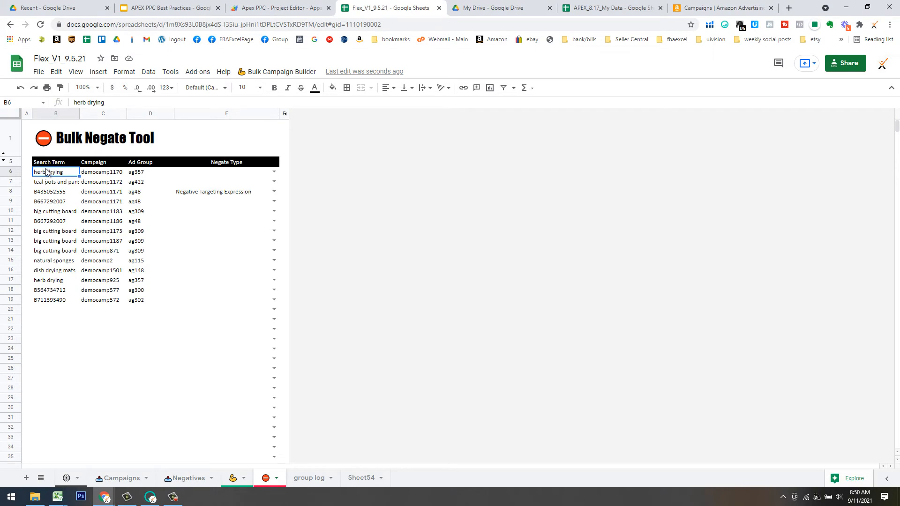
key(ctrl+v)
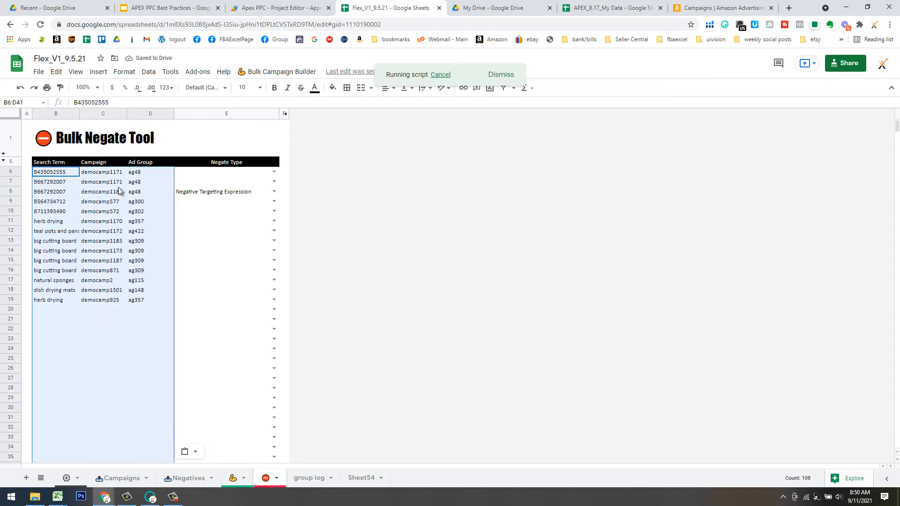
click(185, 214)
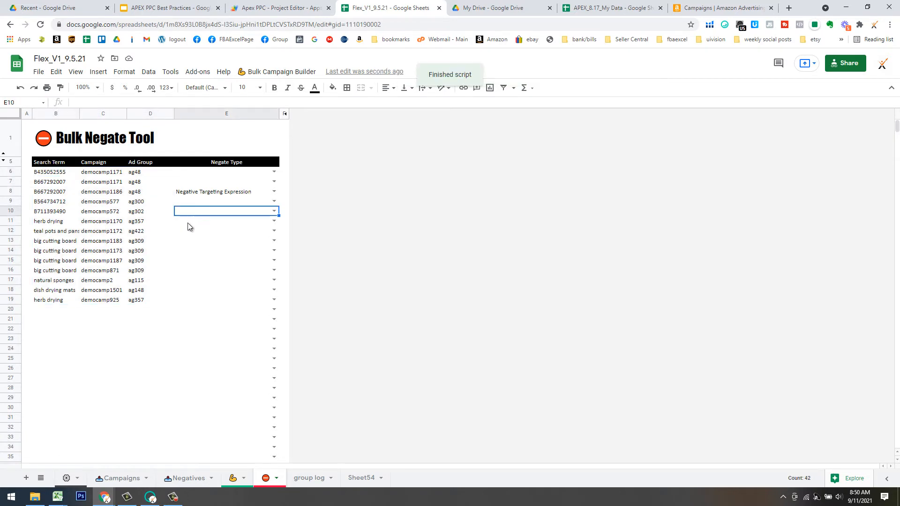
click(206, 194)
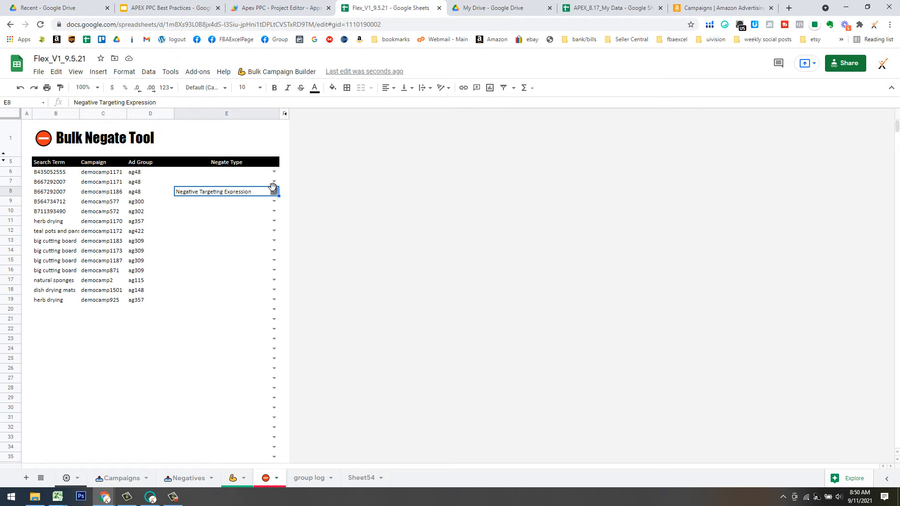
Set E6:E10 to Negative Targeting Expression and E11:E19 to negative exact.
click(274, 172)
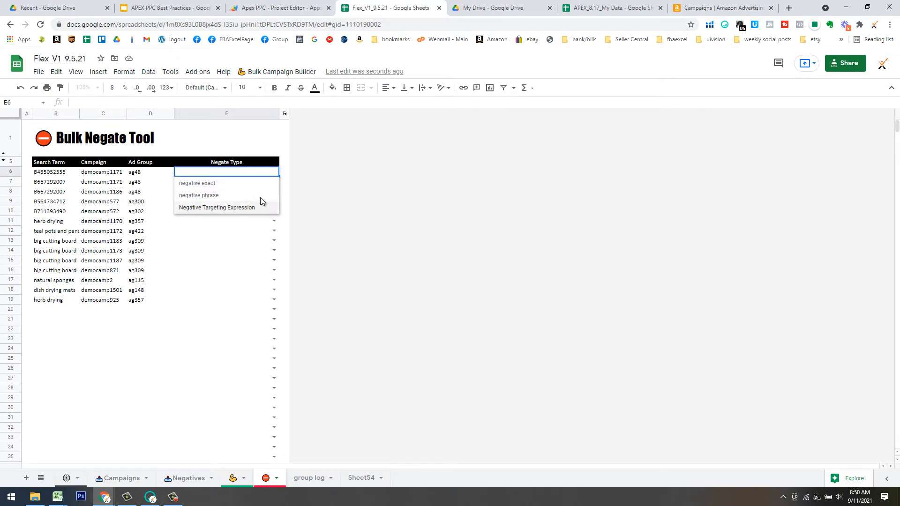
click(261, 202)
drag(279, 176, 280, 215)
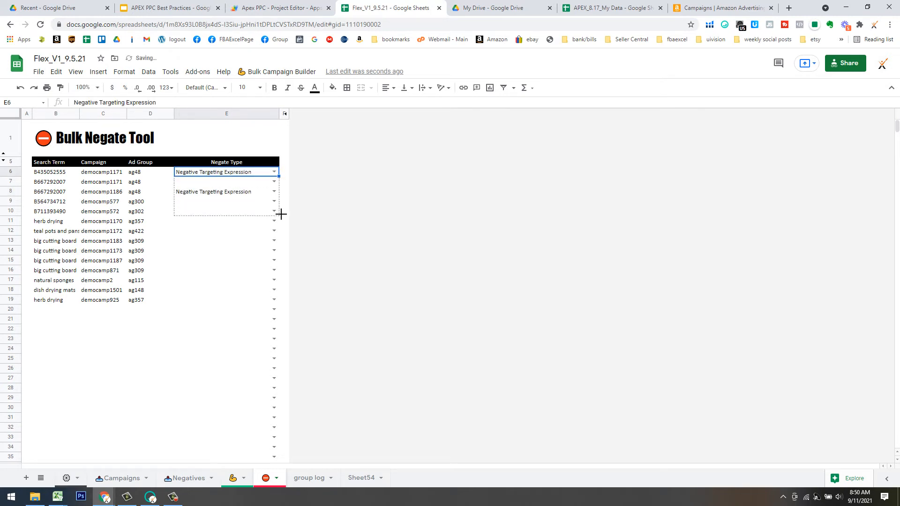
click(275, 223)
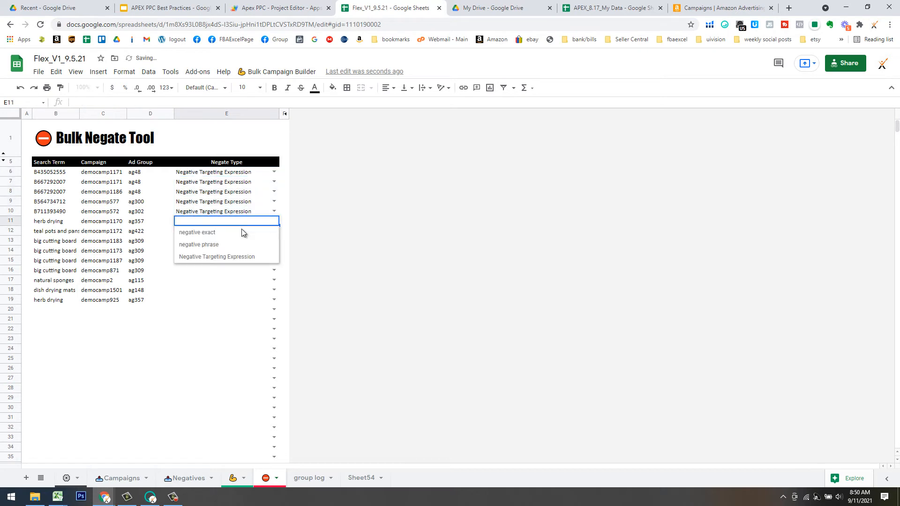
click(243, 231)
drag(281, 230, 287, 298)
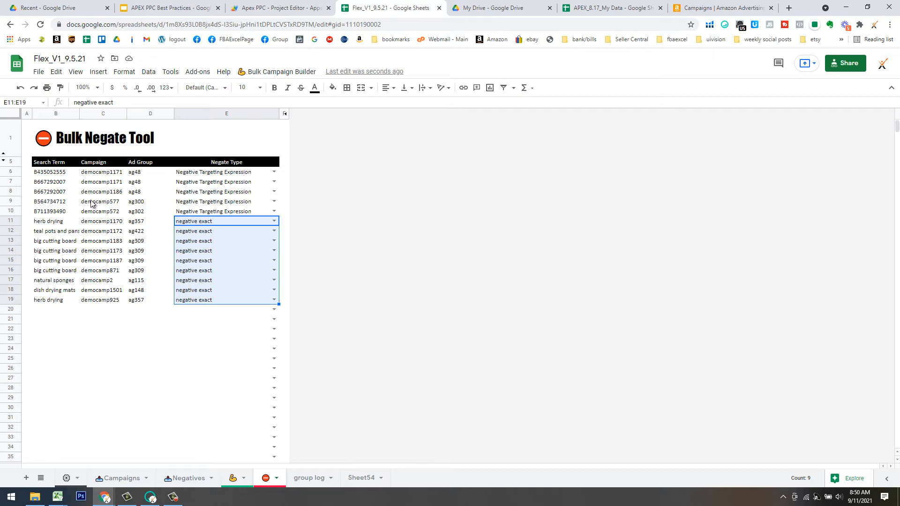
click(286, 73)
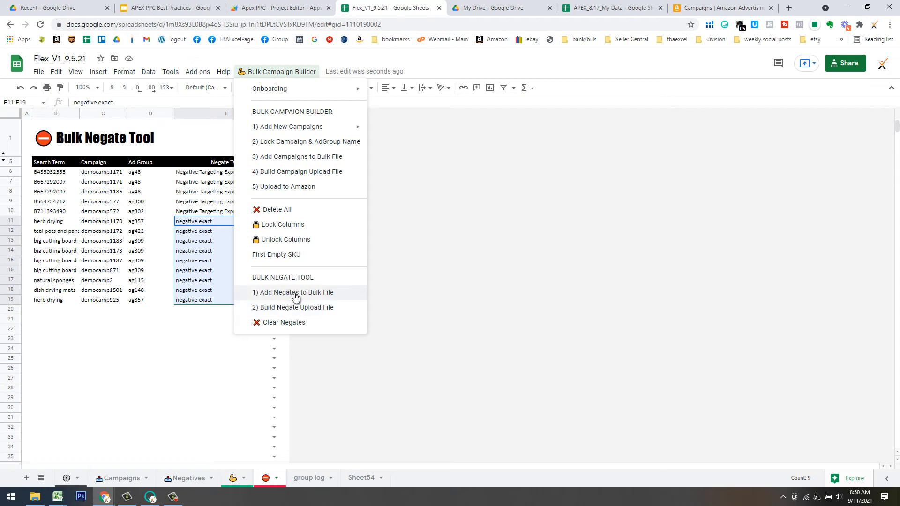
Add the listed negates to the bulk negate file, then check the Drive upload folder ID in Settings.
click(214, 369)
click(67, 478)
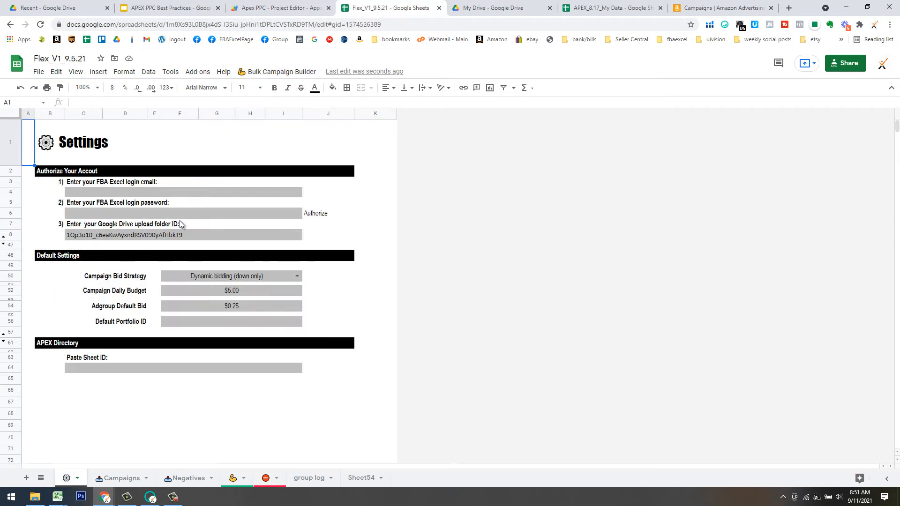
click(184, 236)
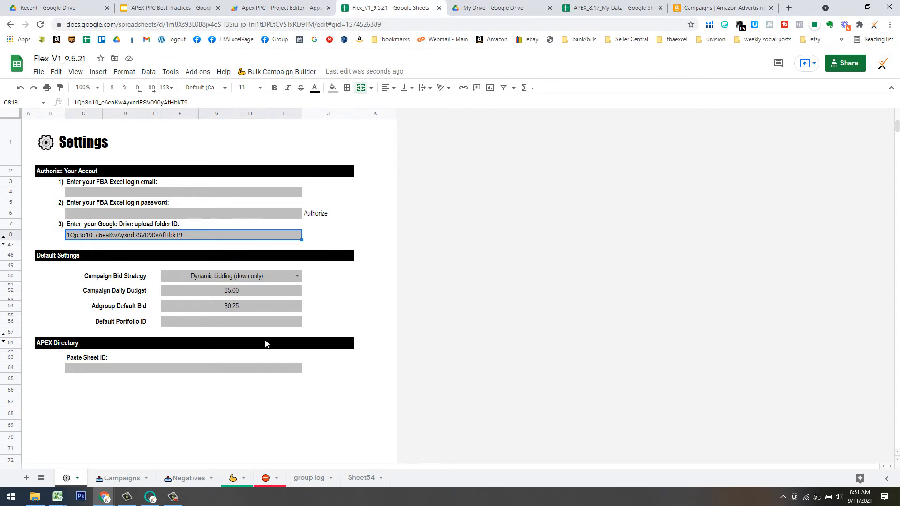
Return to the filtered search-term sheet in Copy of APEX_V1_9.5.
click(163, 416)
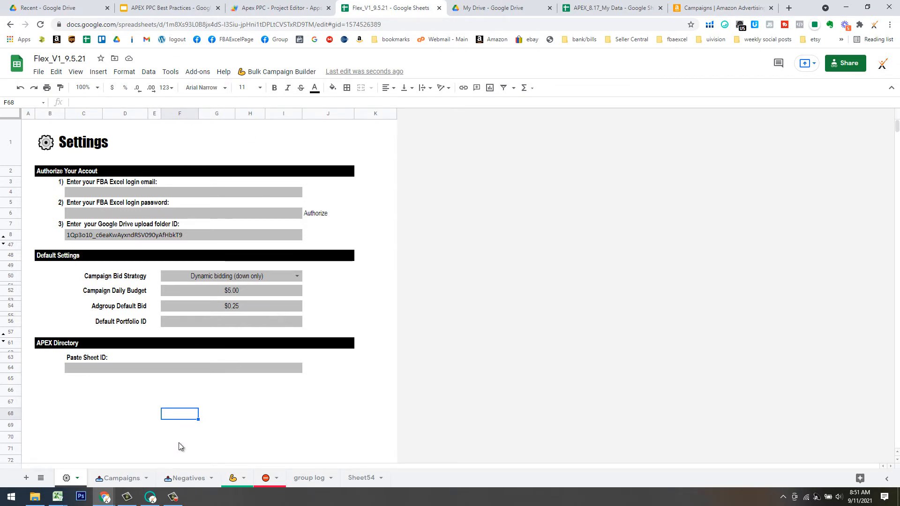
mouse_move(103, 499)
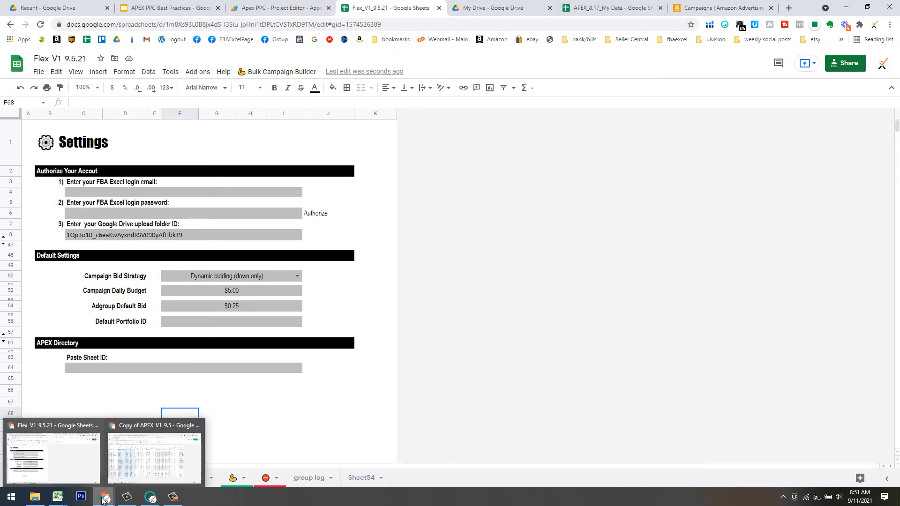
click(123, 472)
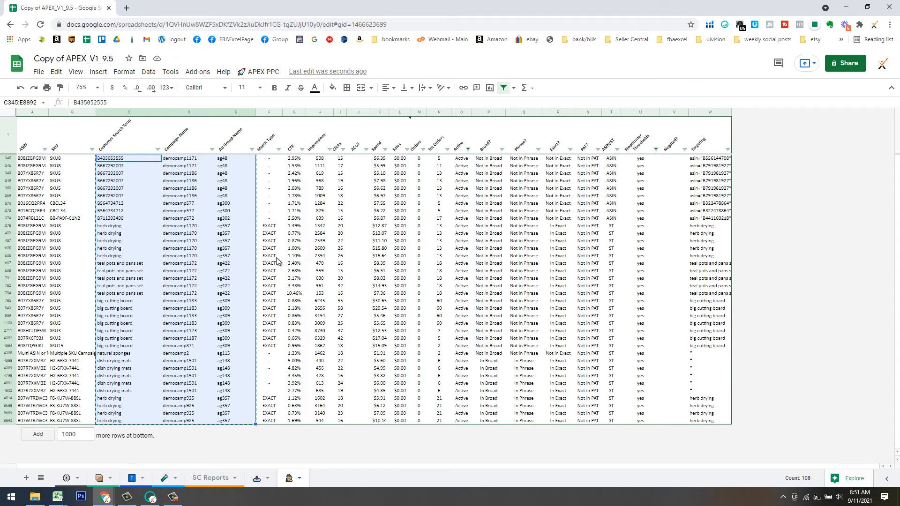
mouse_move(104, 499)
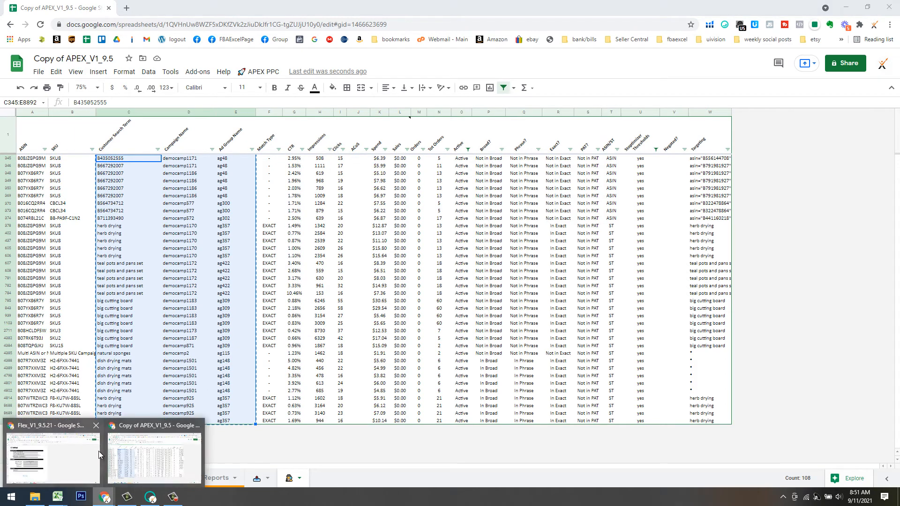
click(93, 454)
click(167, 7)
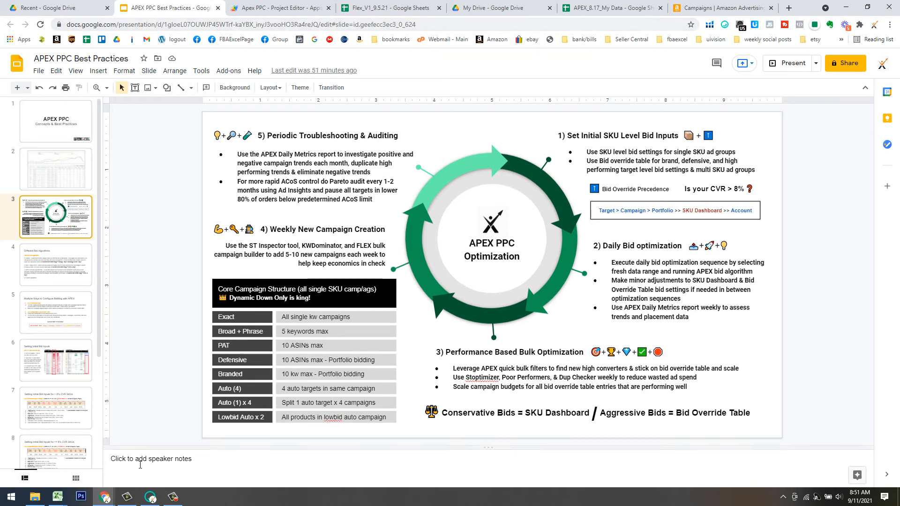
click(112, 484)
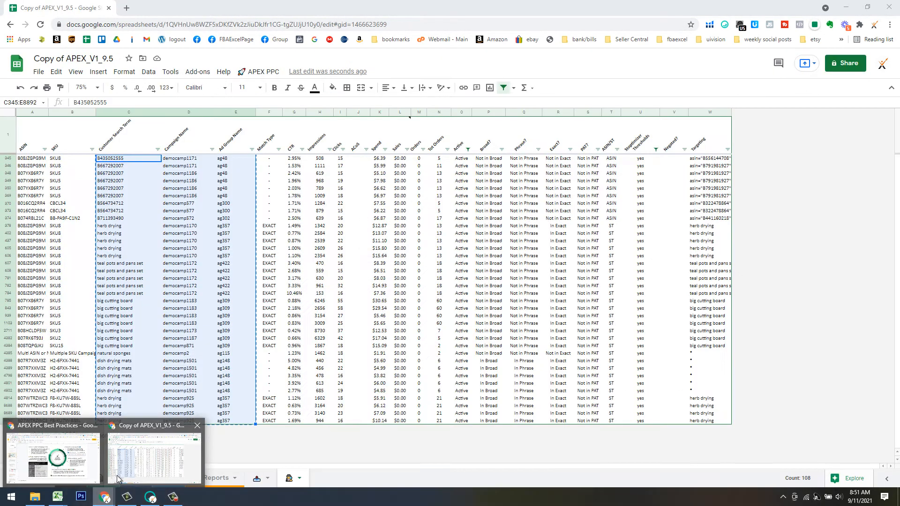
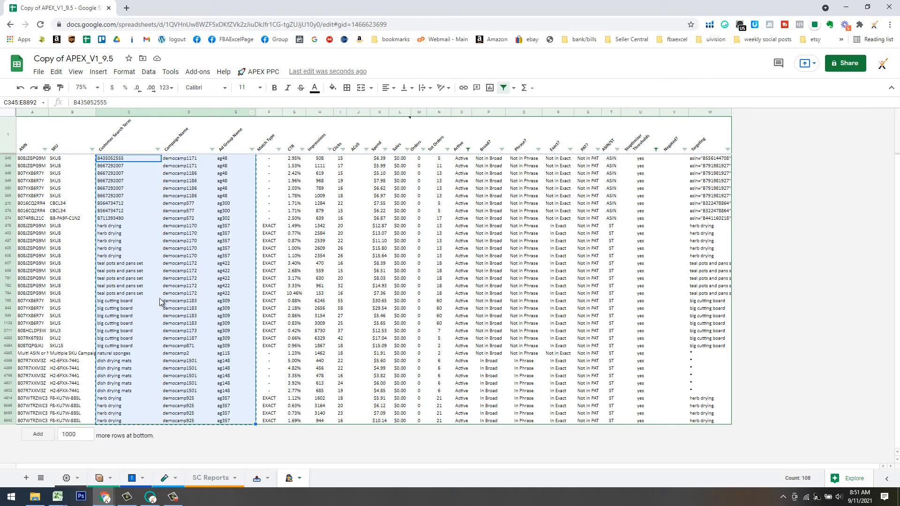
Run APEX PPC's STInspector Find Search Terms for Orders>0 terms not already targeted as keywords.
click(258, 72)
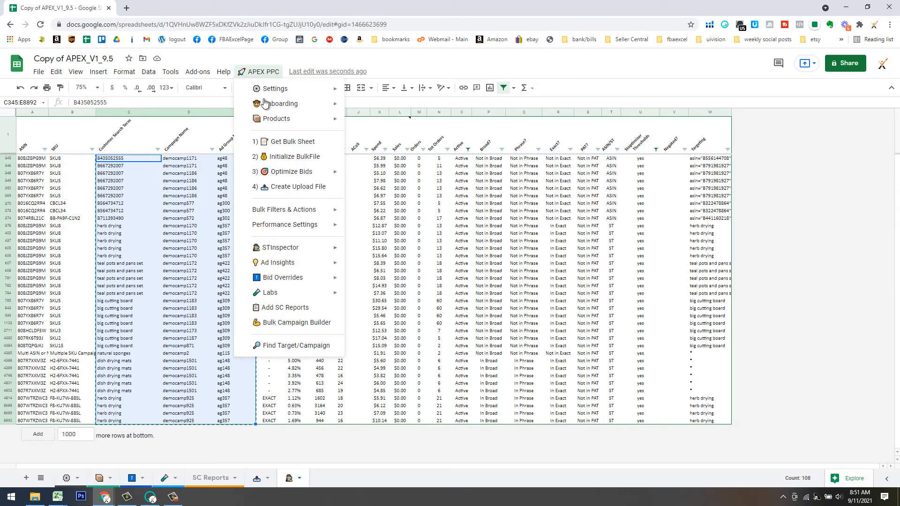
mouse_move(290, 247)
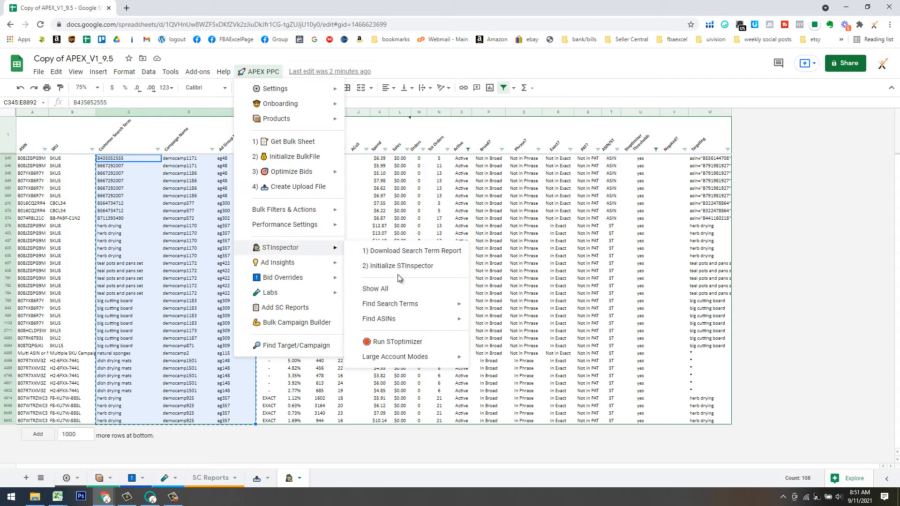
mouse_move(412, 304)
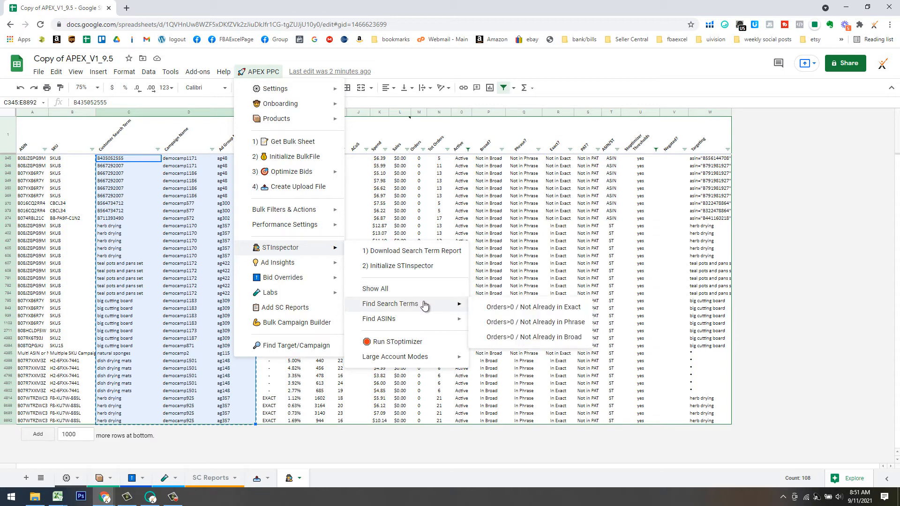
click(510, 312)
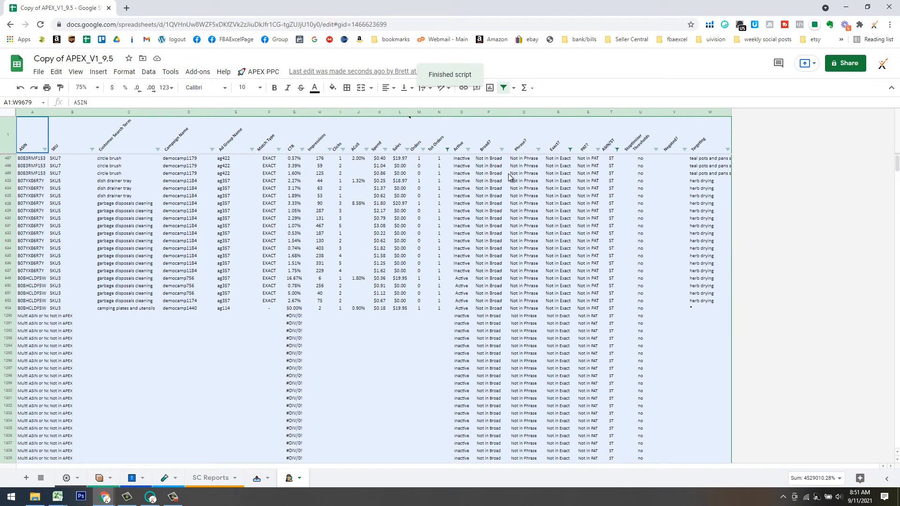
Filter Tot Orders to keep only rows with 3 total orders, excluding 1, 2 and blanks.
click(294, 324)
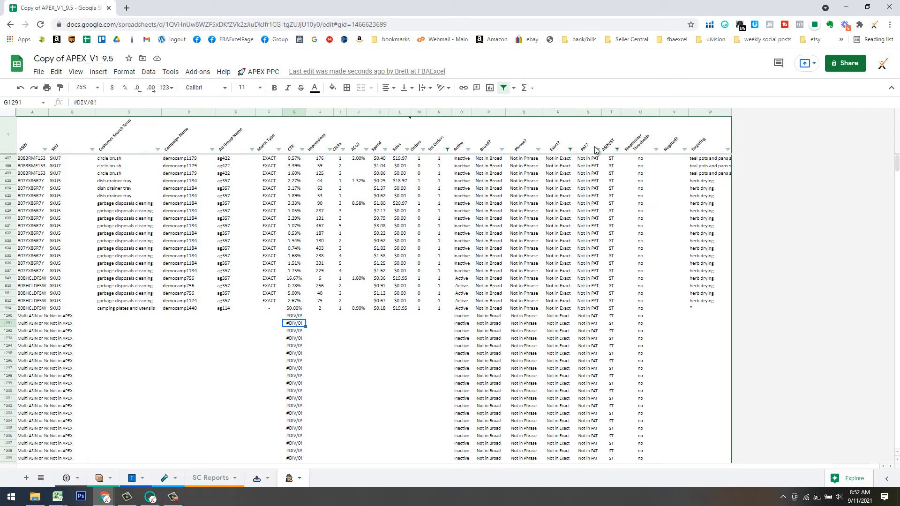
click(448, 149)
mouse_move(414, 228)
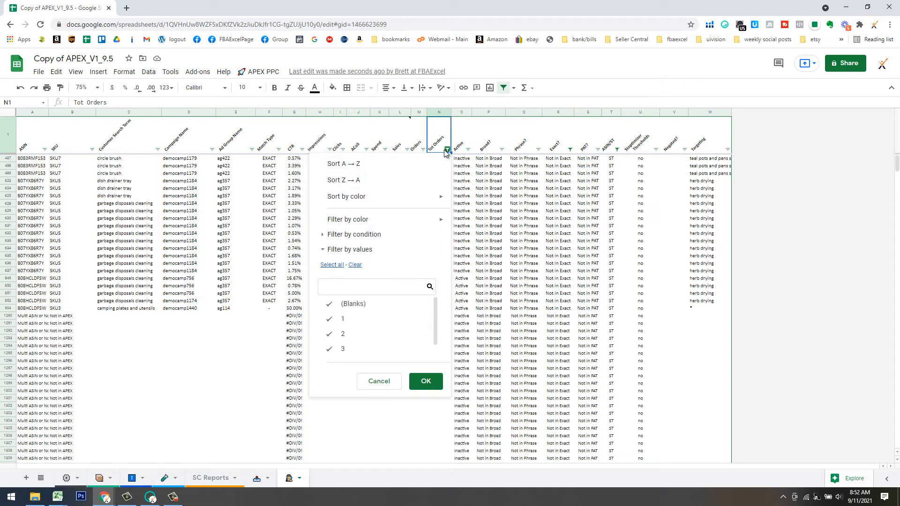
click(338, 319)
click(343, 336)
click(406, 304)
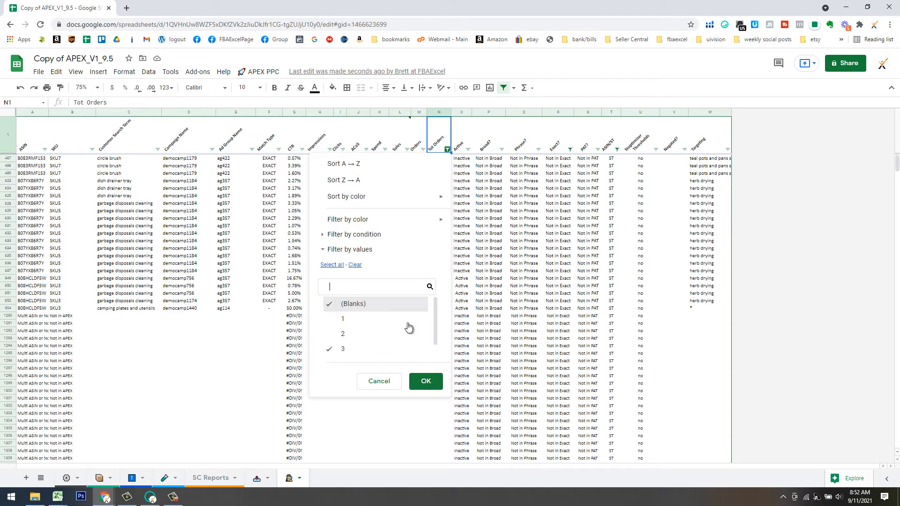
click(426, 381)
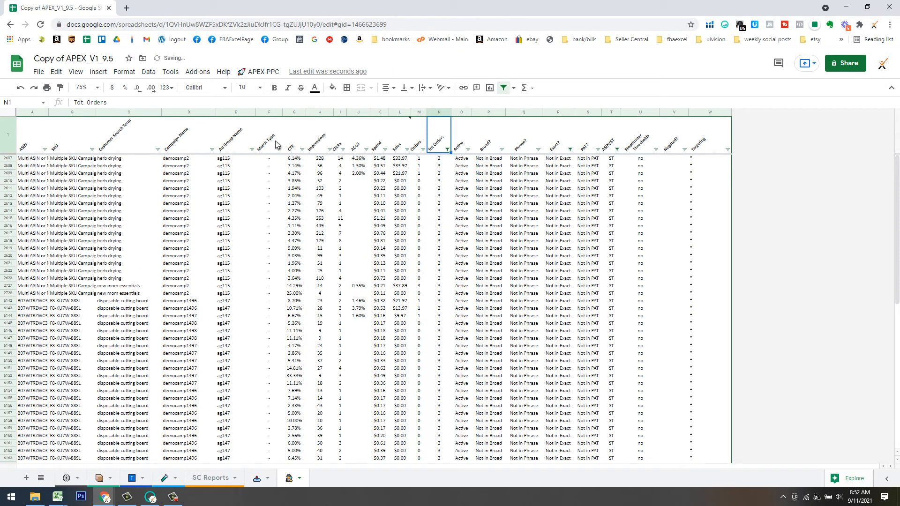
Exclude Multiple SKU Campaign from the SKU filter and select the visible SKUs and search terms.
click(92, 149)
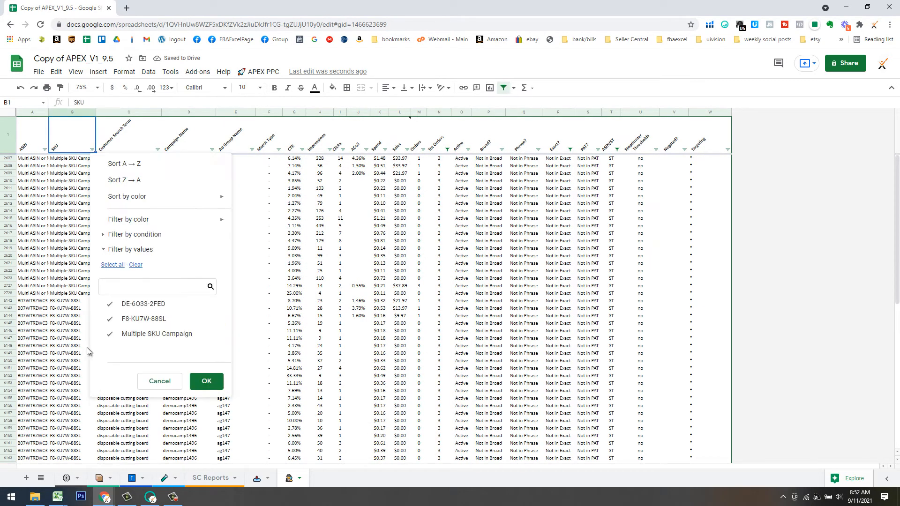
click(129, 335)
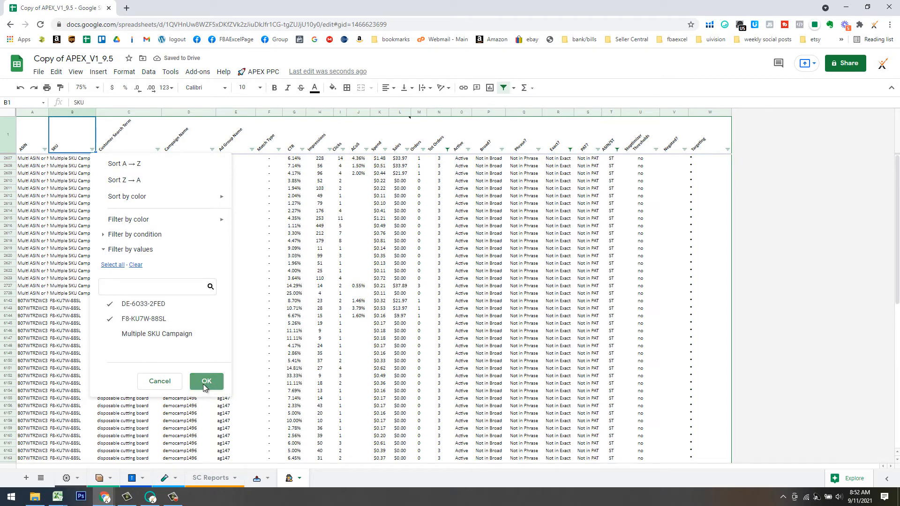
click(206, 387)
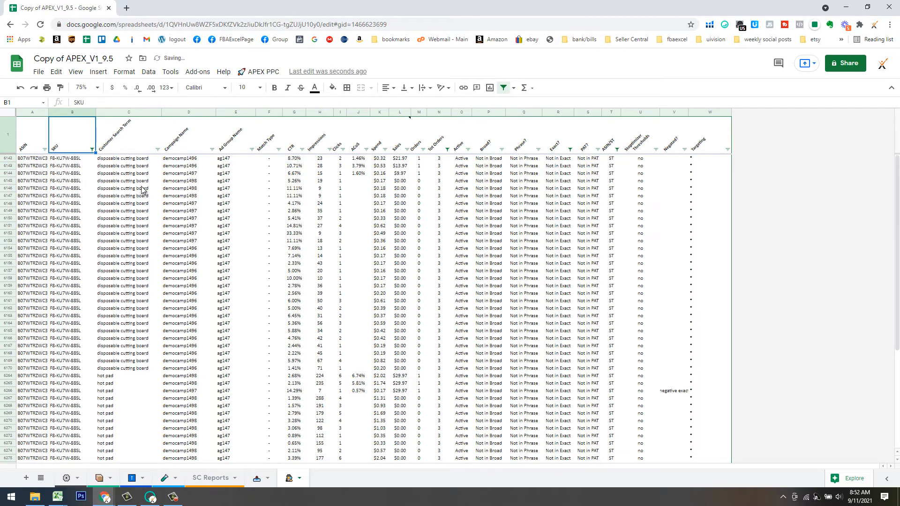
click(131, 160)
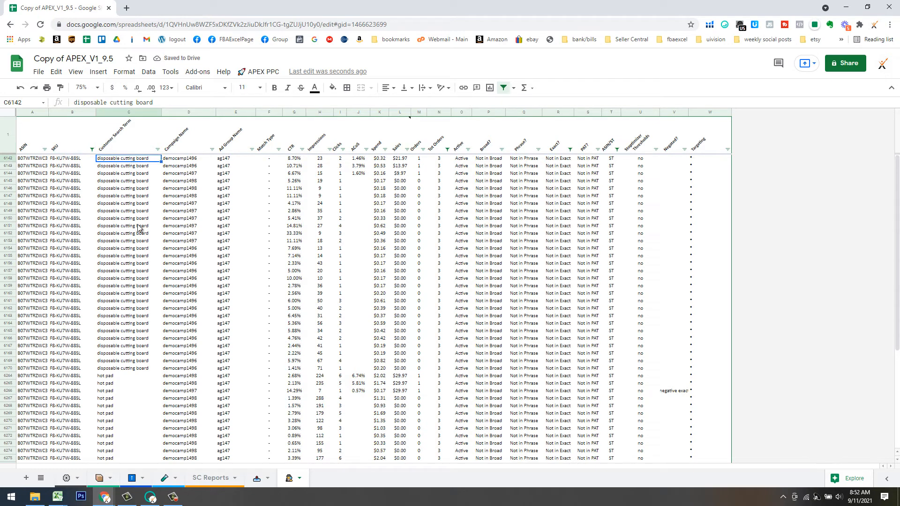
click(82, 162)
click(114, 161)
click(71, 161)
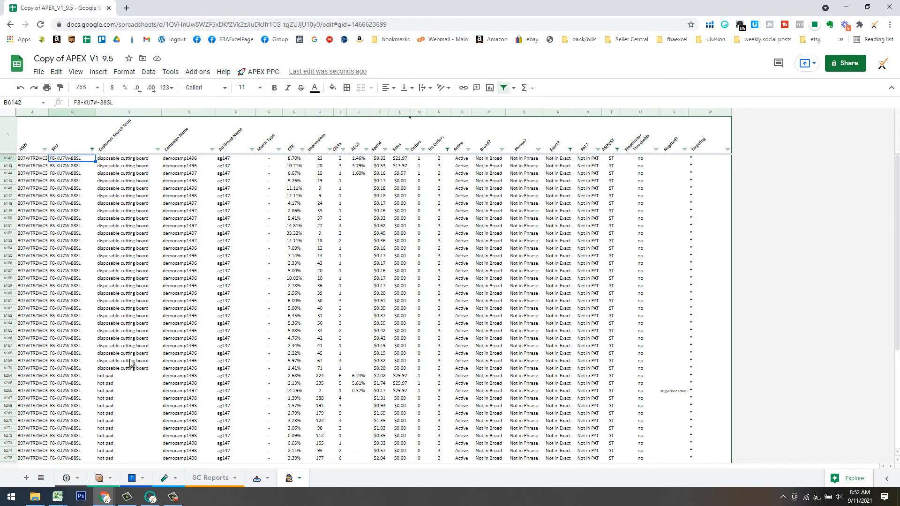
scroll(131, 370, down, 3)
shift+click(134, 437)
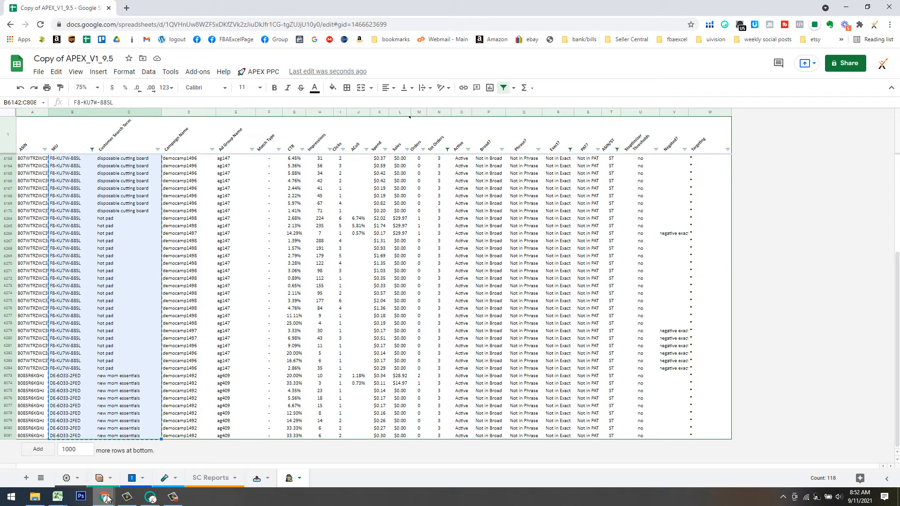
Paste the copied SKUs and search terms into cell A14 of Sheet54 in Flex_V1_9.5.21.
mouse_move(107, 500)
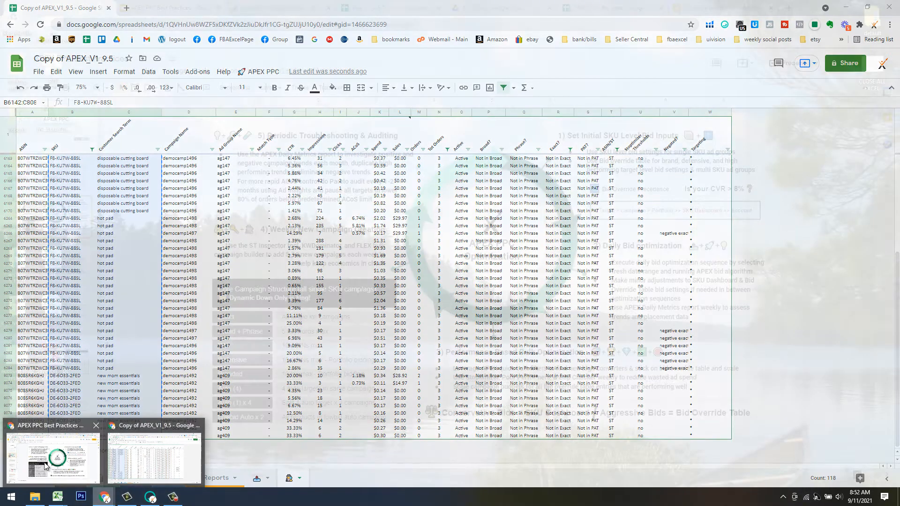
click(53, 455)
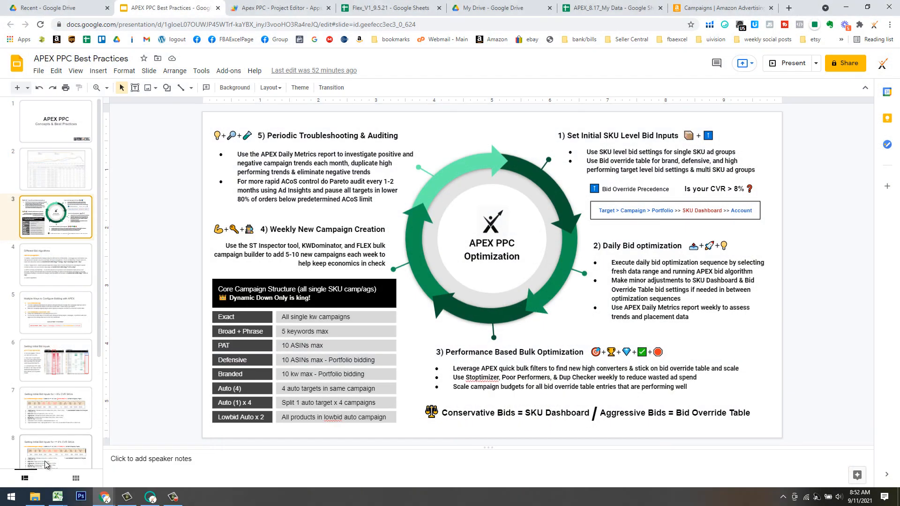
click(386, 8)
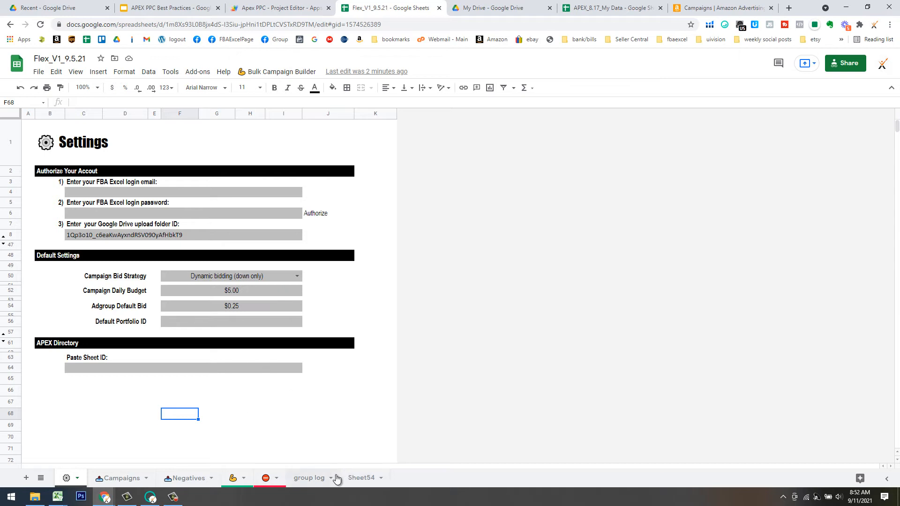
click(367, 477)
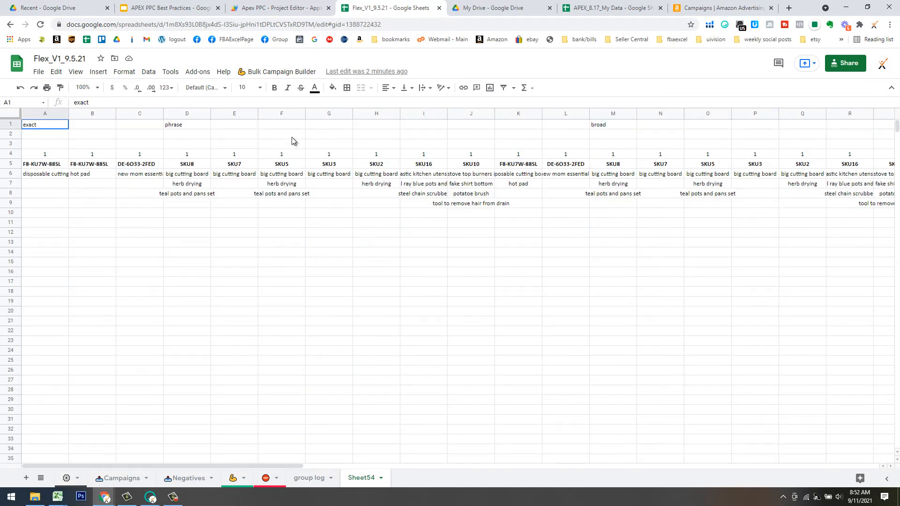
click(302, 477)
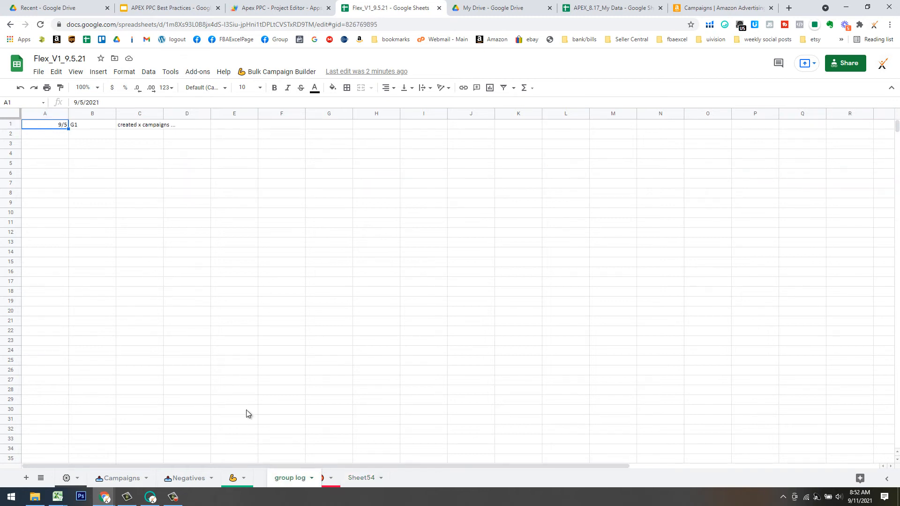
click(368, 477)
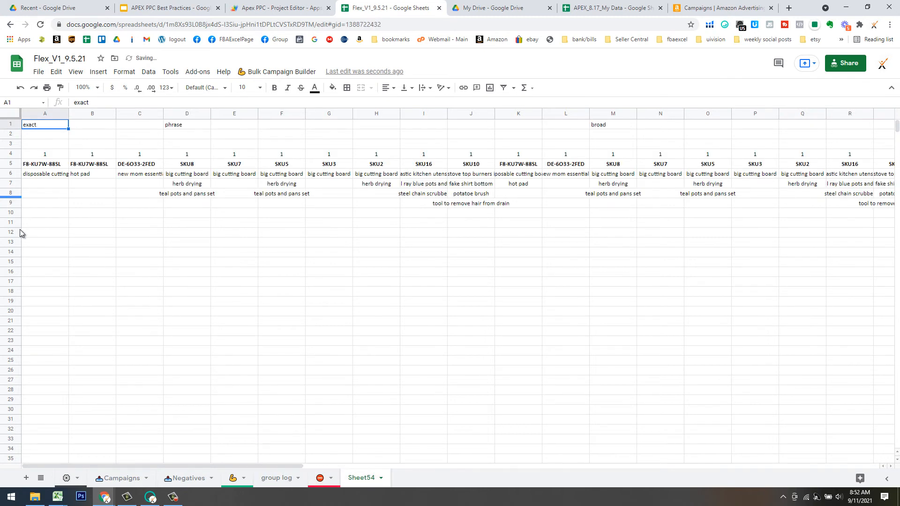
click(44, 253)
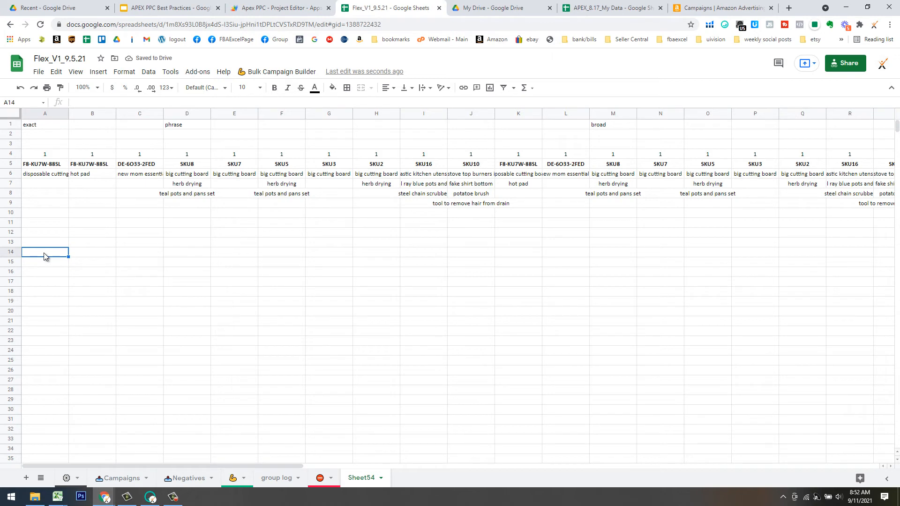
key(ctrl+v)
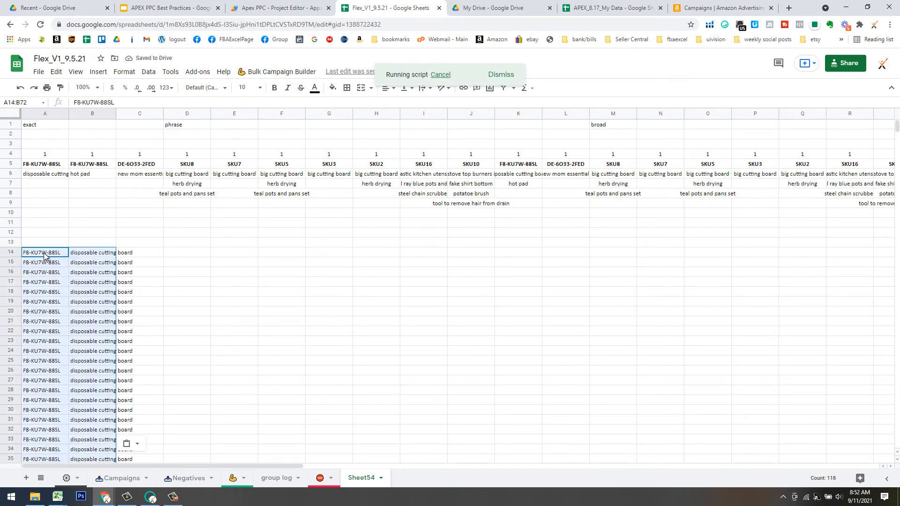
Shift the three SKU–term rows one column right and enter 1 in A14:A16.
drag(65, 255, 79, 276)
key(ctrl+c)
drag(123, 253, 129, 254)
click(114, 310)
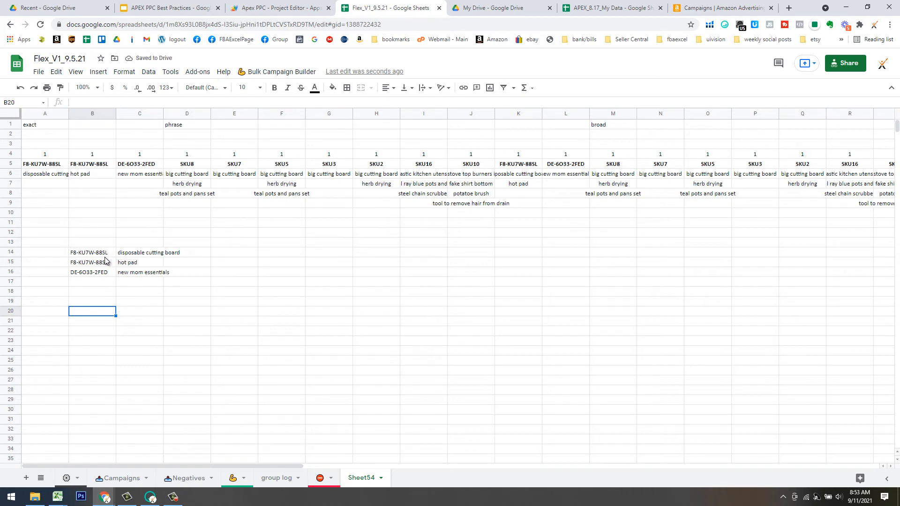
click(63, 253)
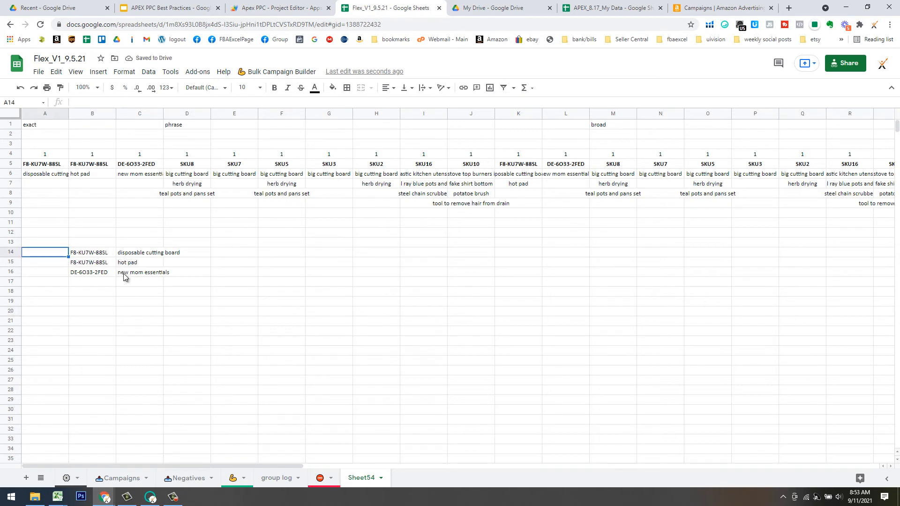
text(1)
key(Return)
text(1)
key(Return)
text(1)
key(Return)
Paste the three marked rows transposed into F14:H16, then go to Bulk Campaign Builder.
drag(57, 257, 140, 277)
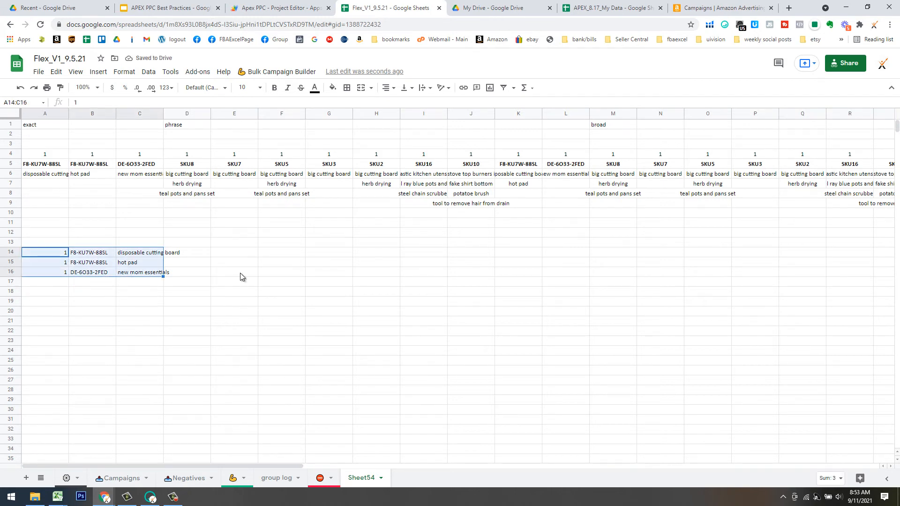
click(266, 254)
right_click(269, 254)
mouse_move(370, 201)
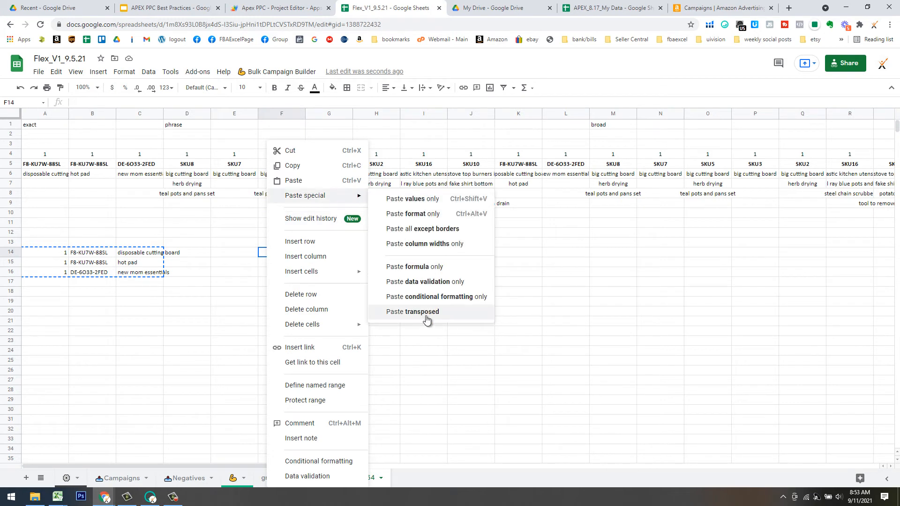
click(413, 312)
click(328, 309)
drag(292, 256, 375, 256)
drag(286, 265, 348, 270)
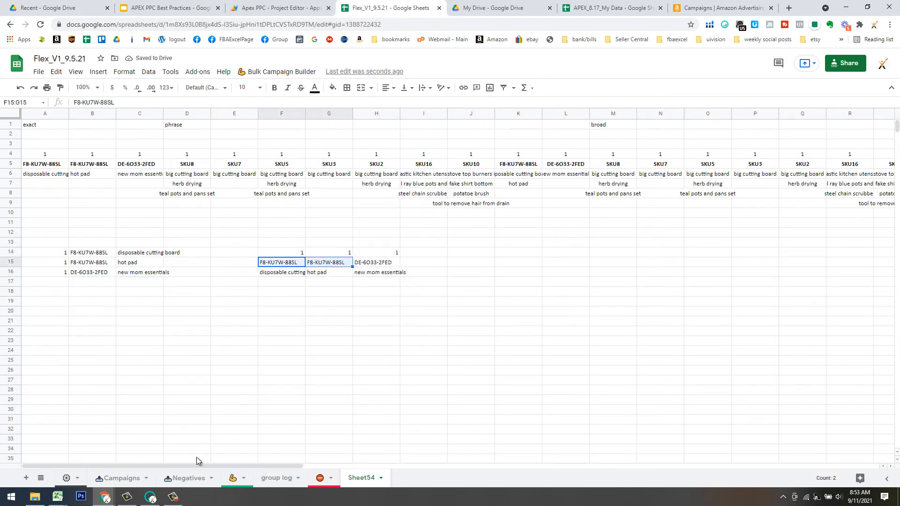
click(234, 478)
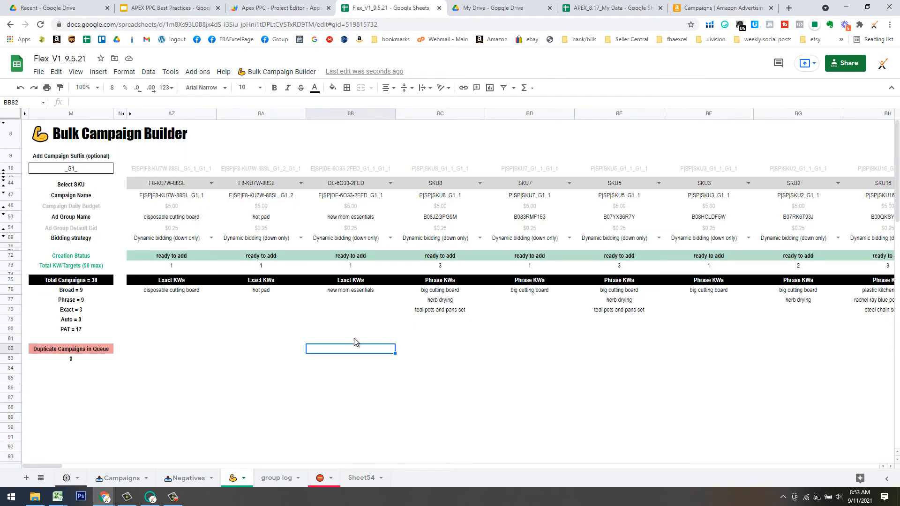
Delete all existing builder campaigns and start adding exact-match campaigns for the targets.
click(294, 75)
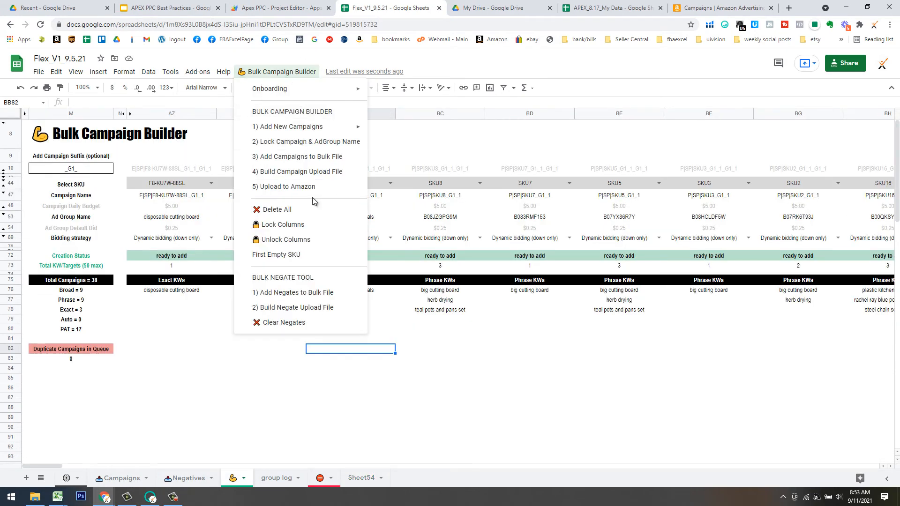
click(289, 210)
click(265, 74)
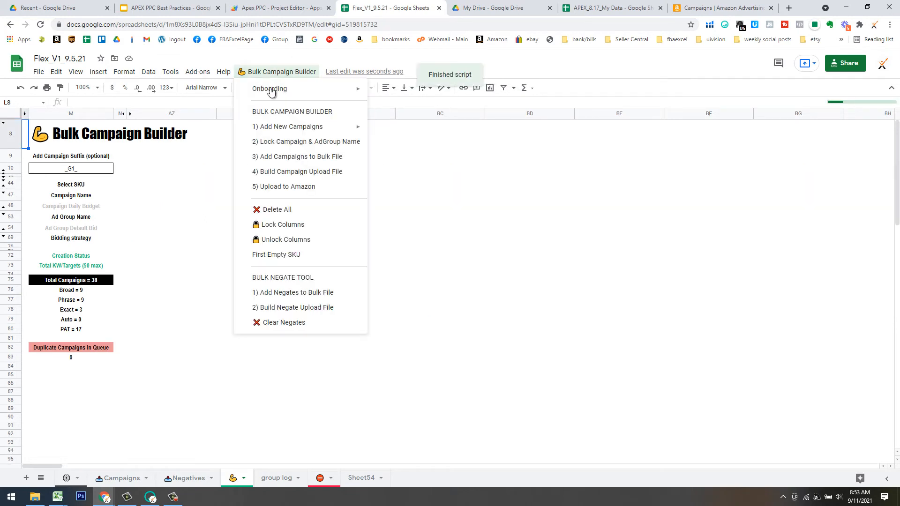
mouse_move(287, 125)
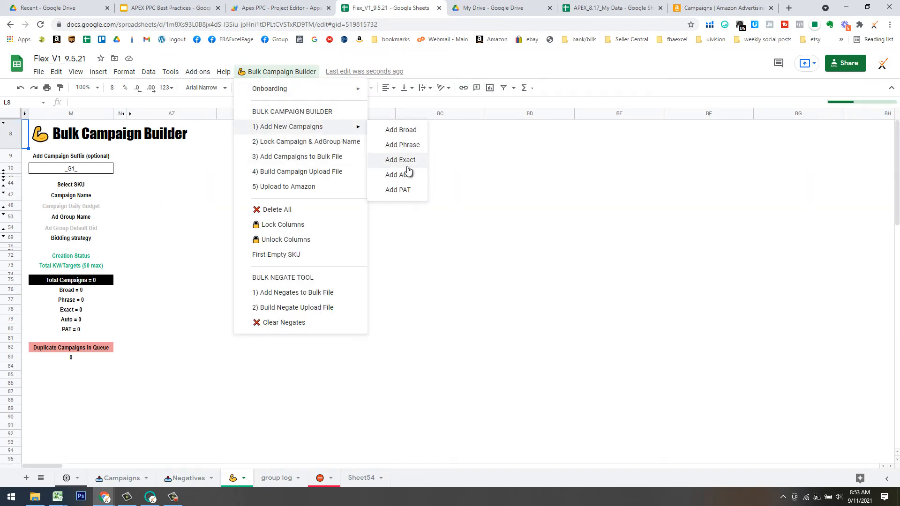
click(406, 161)
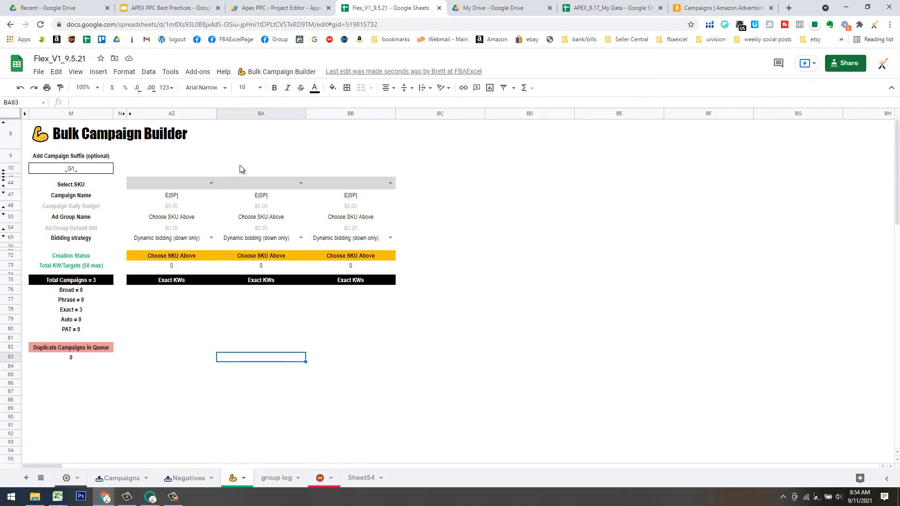
Paste the three SKUs from Sheet54 row 15 into the builder's Select SKU row.
click(369, 478)
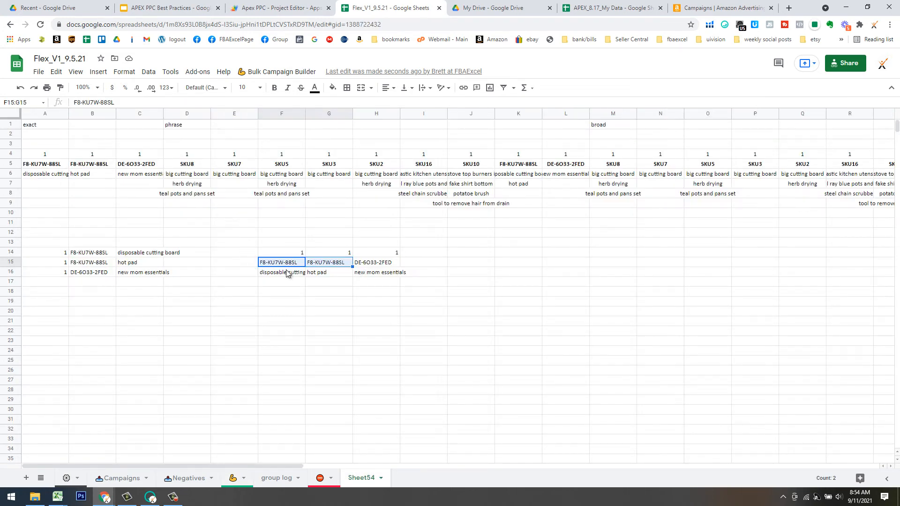
mouse_move(288, 263)
mouse_down()
mouse_move(373, 261)
mouse_move(289, 266)
mouse_up()
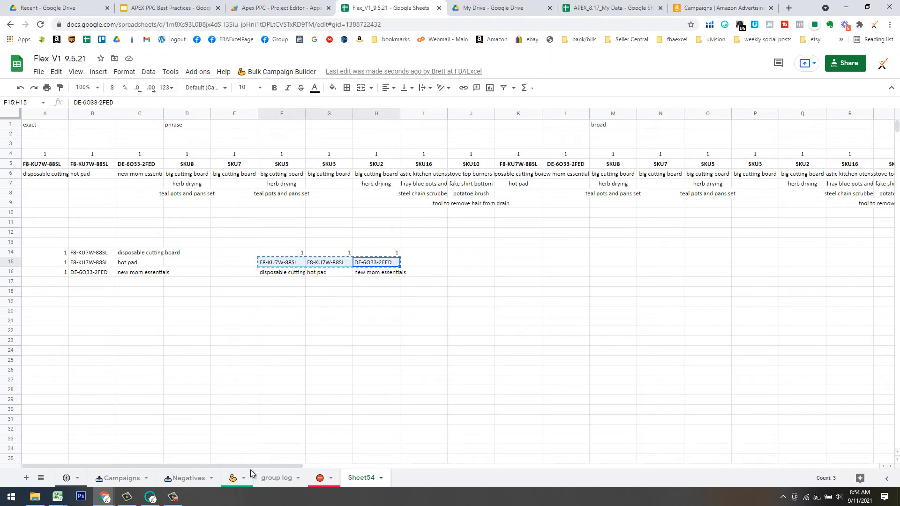
click(232, 478)
click(163, 184)
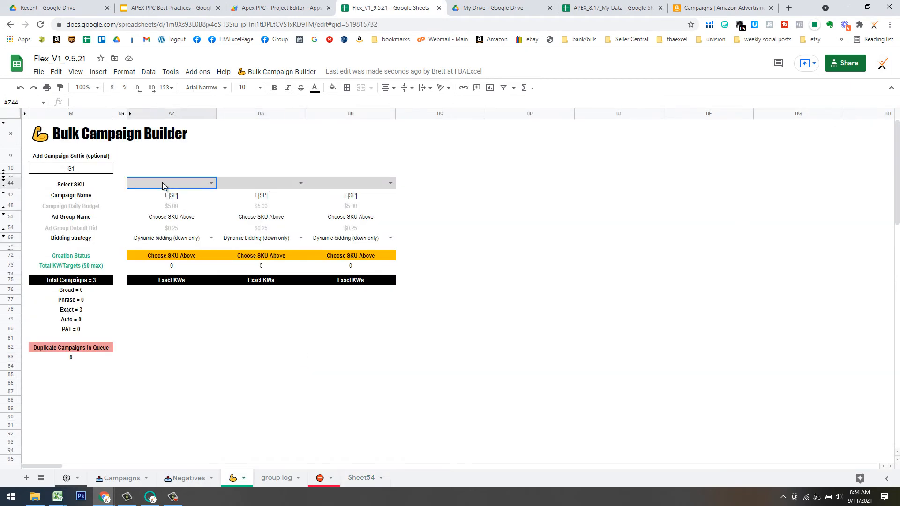
key(ctrl+v)
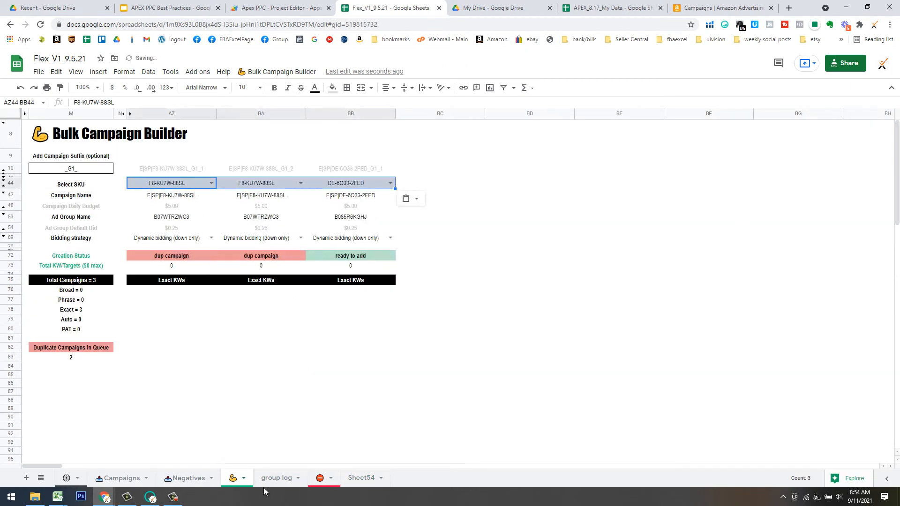
Paste the three keywords from Sheet54 row 16 into the Exact KWs row at AZ76.
click(361, 478)
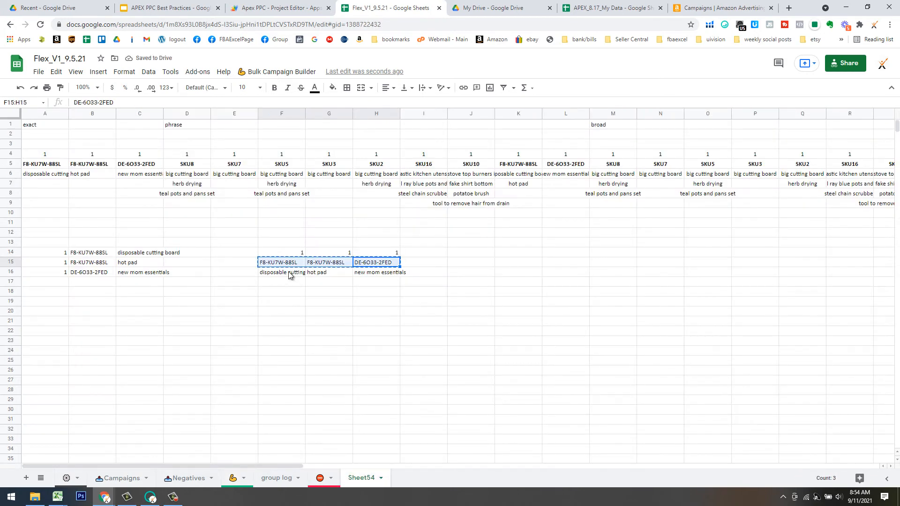
drag(293, 272, 387, 276)
key(ctrl+c)
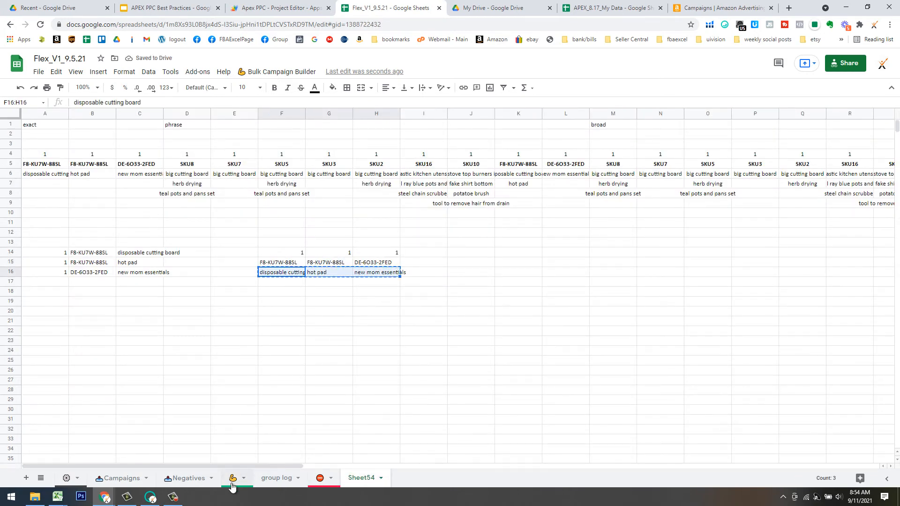
click(191, 292)
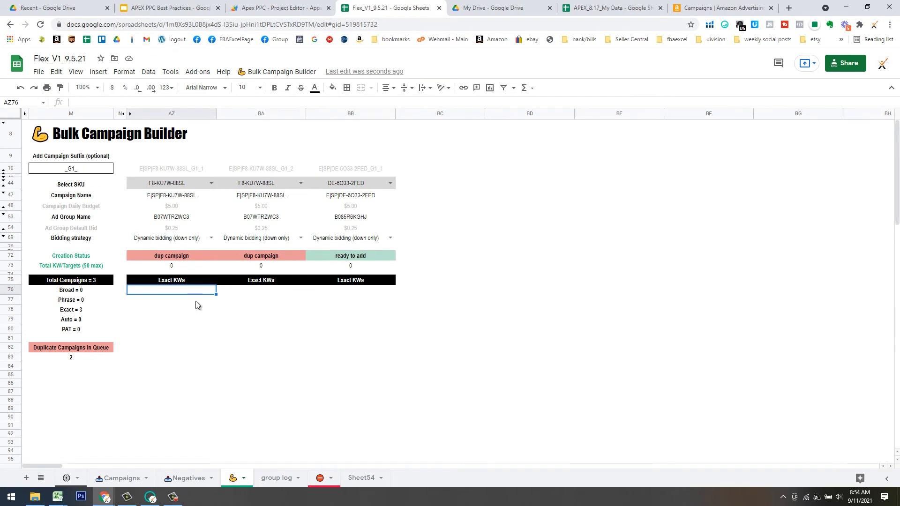
key(ctrl+v)
Copy the exact keywords from AZ76:BB76 into the Ad Group Name row at AZ53.
click(256, 73)
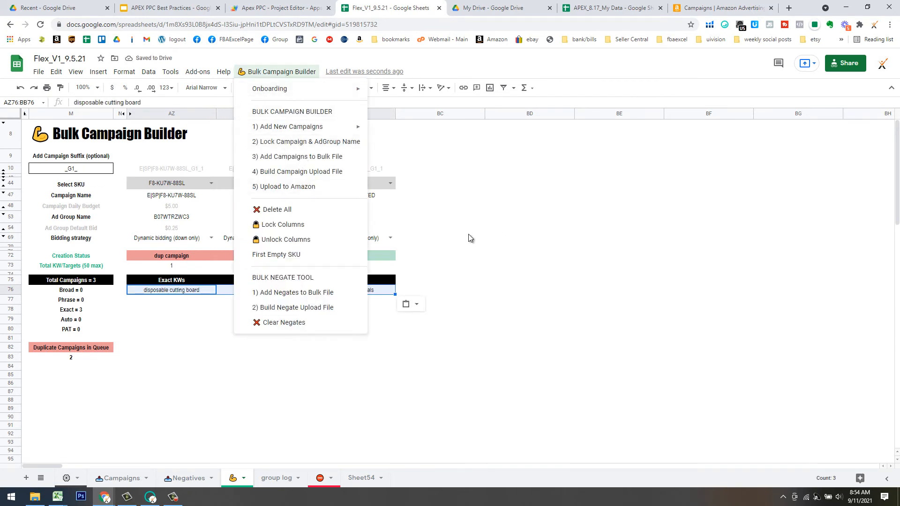
click(483, 230)
click(179, 295)
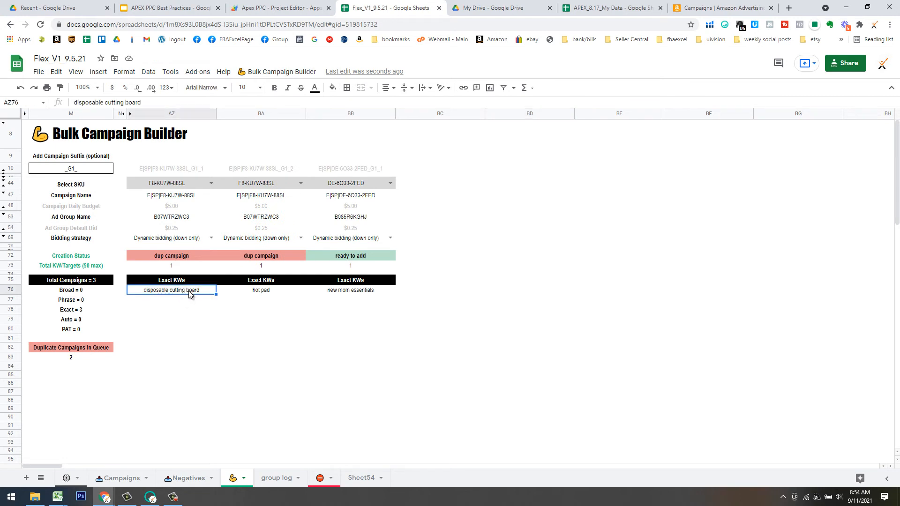
shift+click(357, 291)
key(ctrl+c)
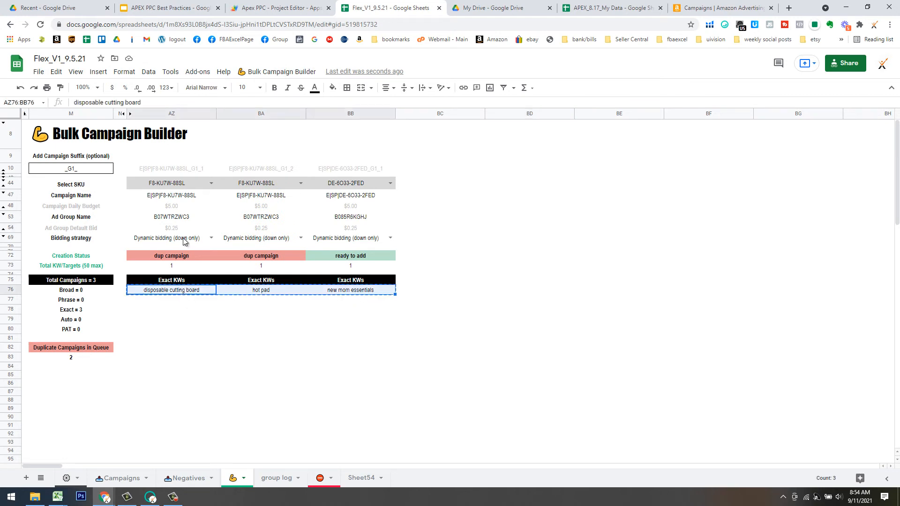
click(176, 220)
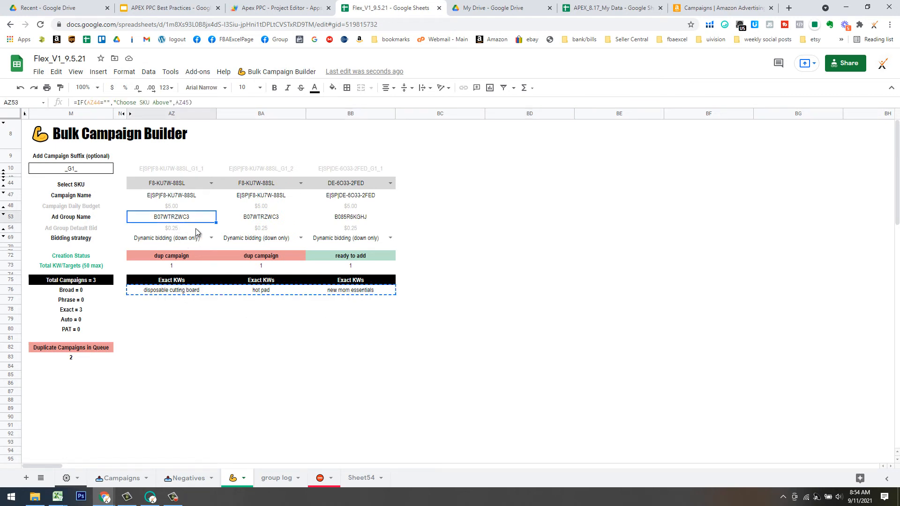
key(ctrl+v)
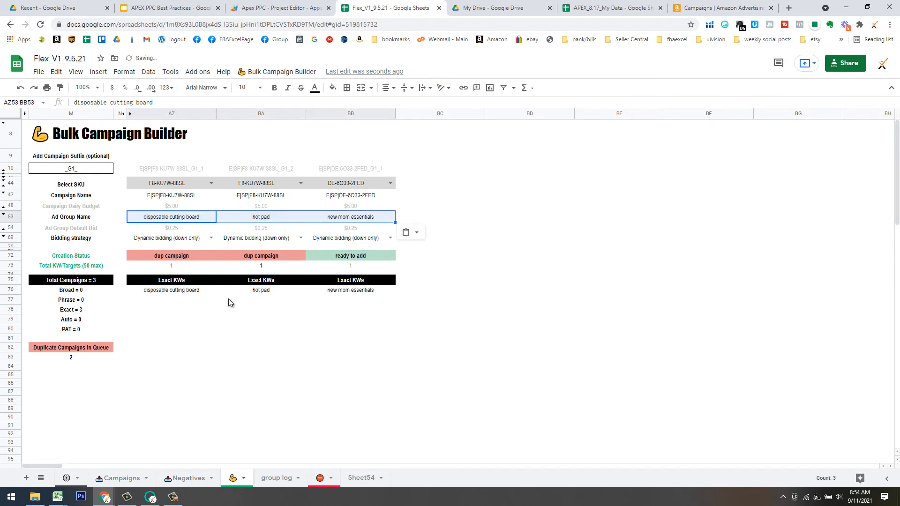
click(76, 171)
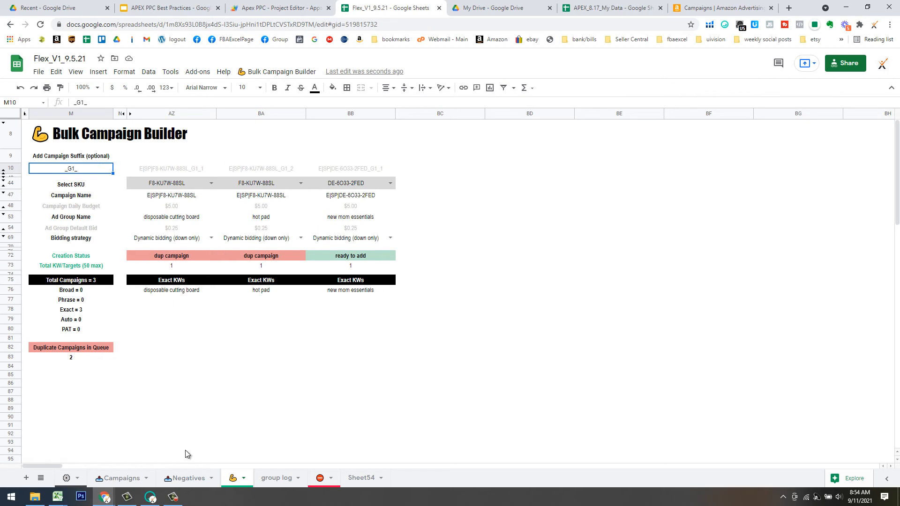
Add group log row 2 with date 9/11, group g2 and text 'description', then return to the builder.
click(276, 478)
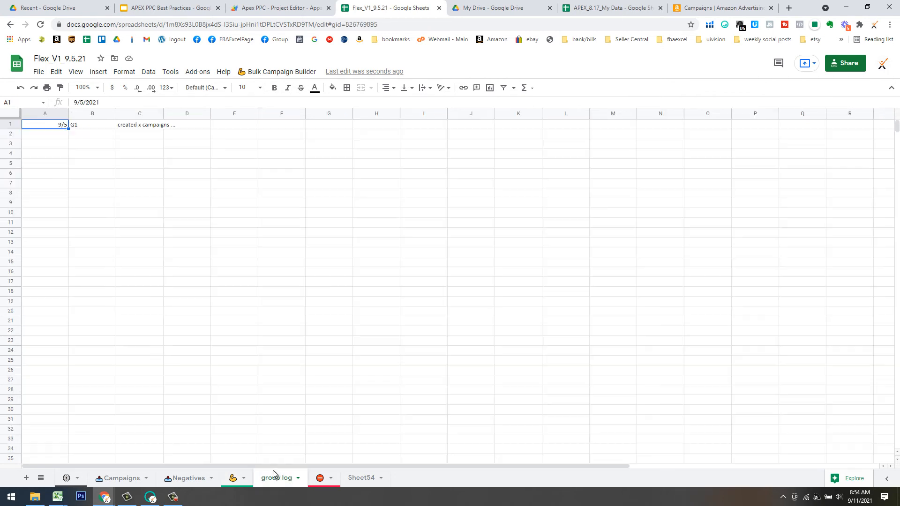
click(74, 136)
key(Up)
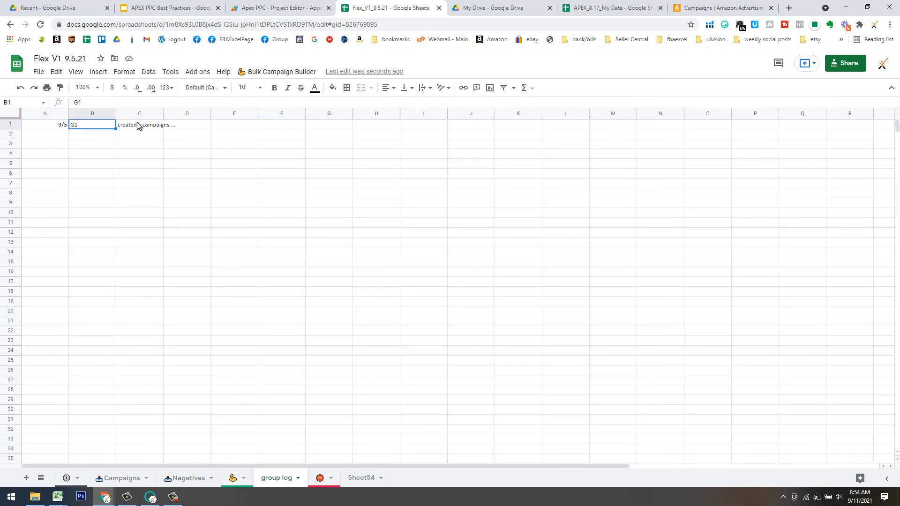
click(95, 136)
text(g2)
key(Tab)
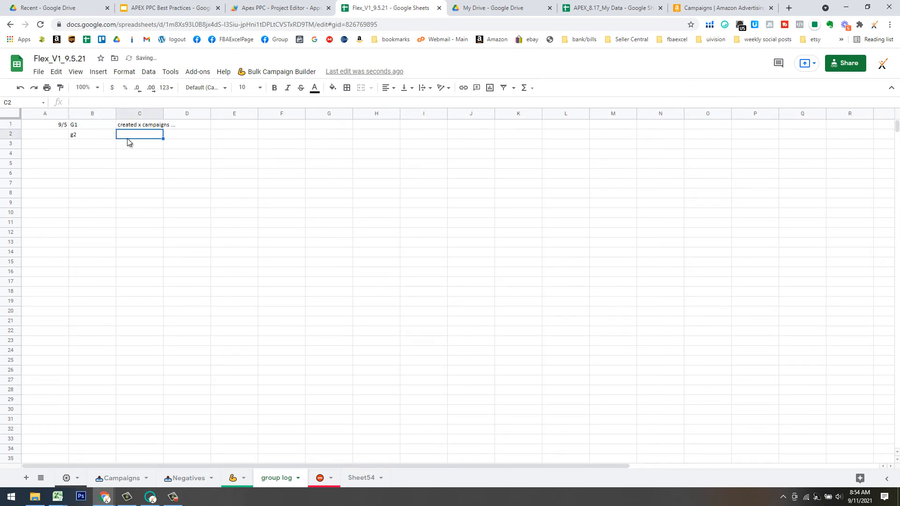
key(Left)
key(Left)
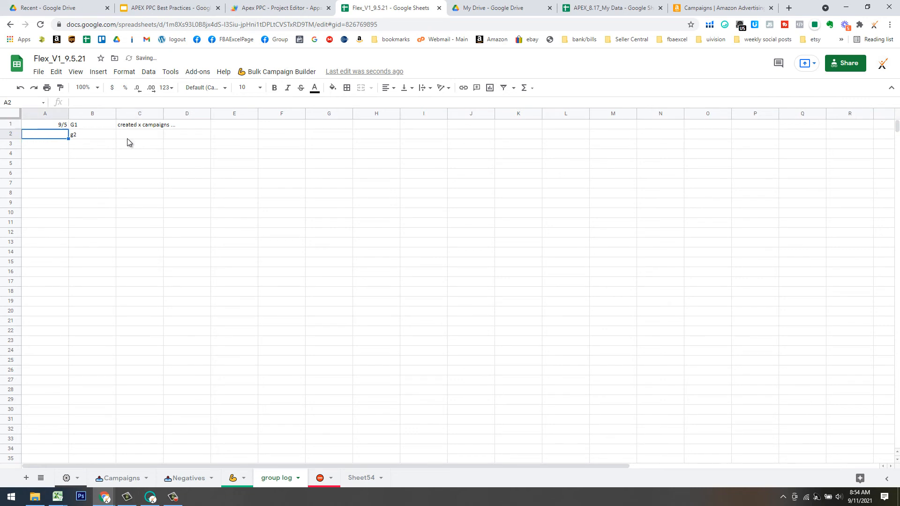
text(9/11)
click(139, 156)
click(134, 135)
text(description)
key(Return)
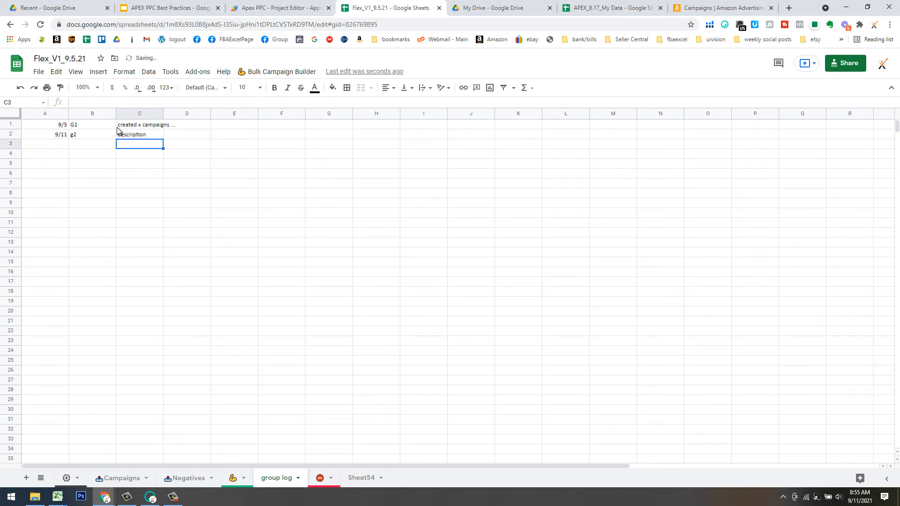
click(232, 478)
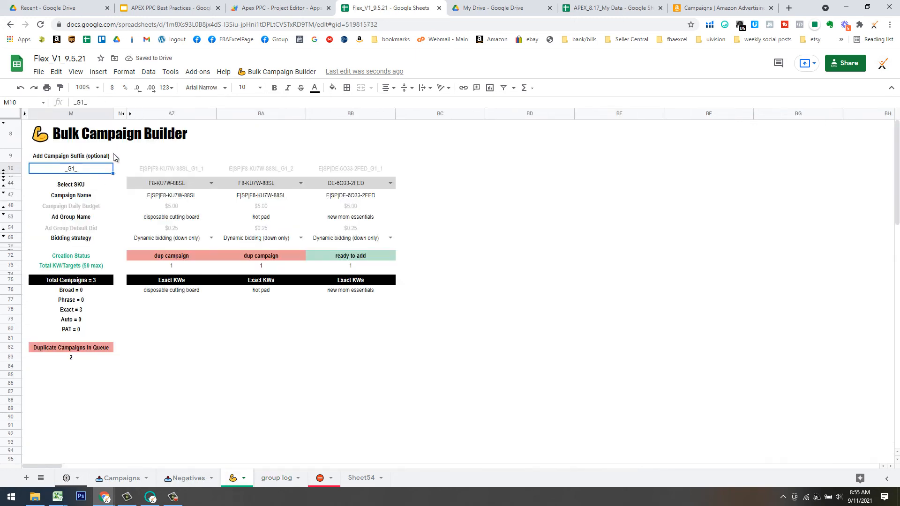
Change the M10 suffix to _G2_ and paste the new names from AZ10:BB10 into AZ47:BB47.
click(85, 101)
key(BackSpace)
text(2)
key(Return)
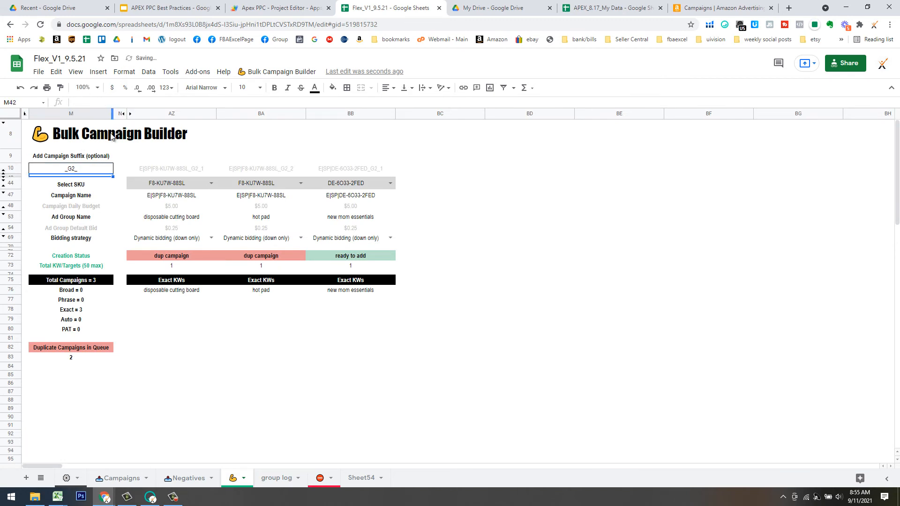
drag(204, 172, 389, 170)
key(ctrl+c)
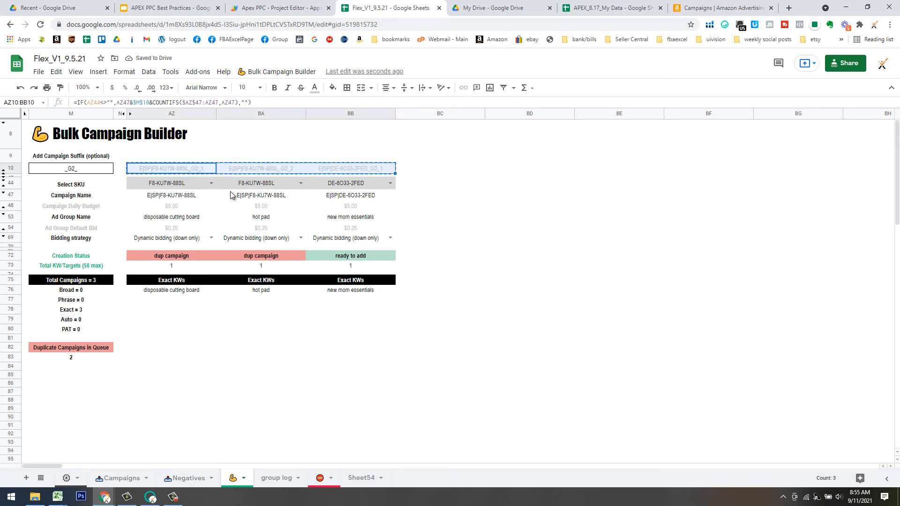
click(179, 197)
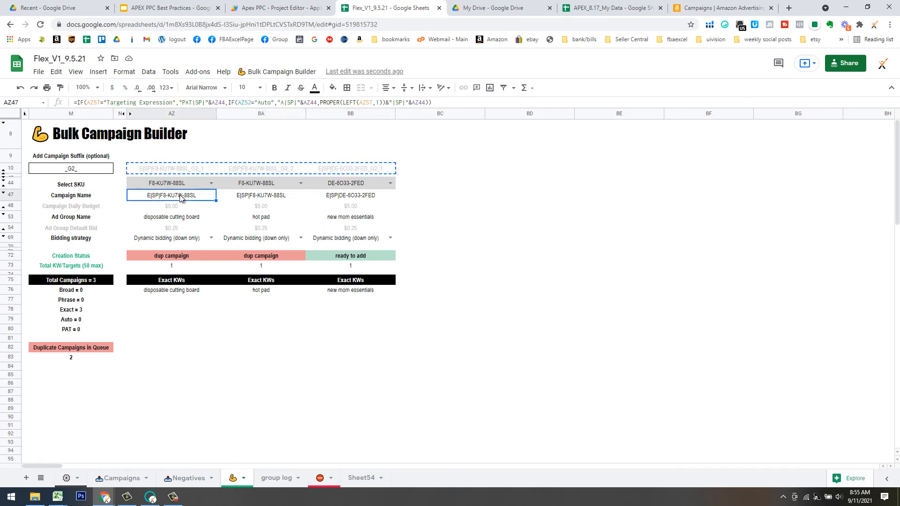
key(ctrl+shift+v)
click(296, 329)
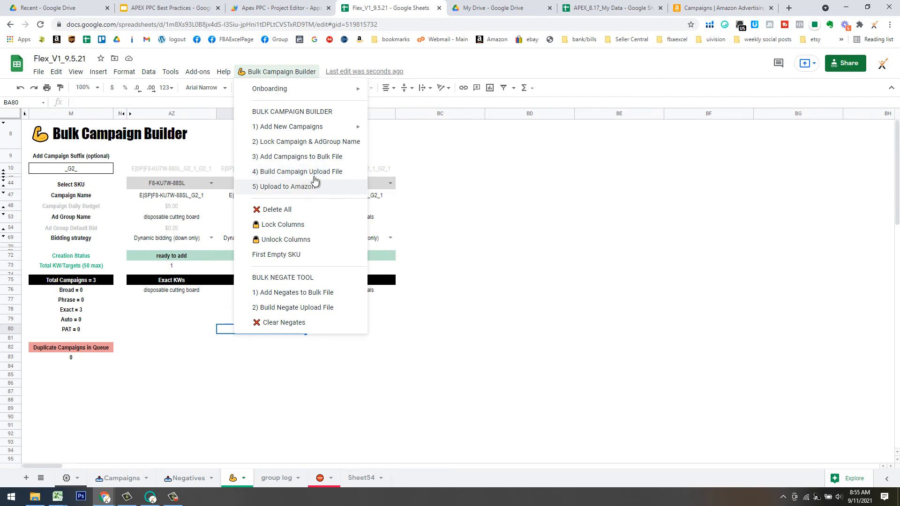
Close the builder's actions list and switch to the APEX PPC Best Practices slides.
click(474, 256)
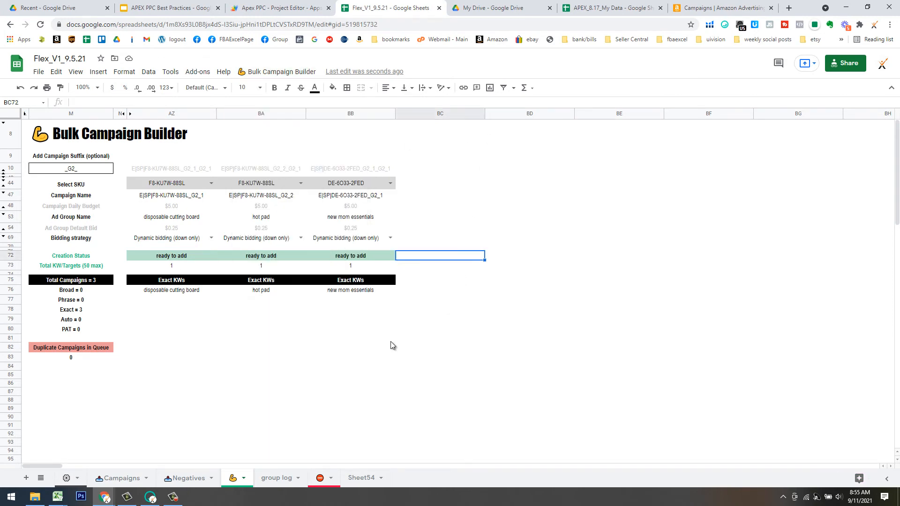
click(351, 339)
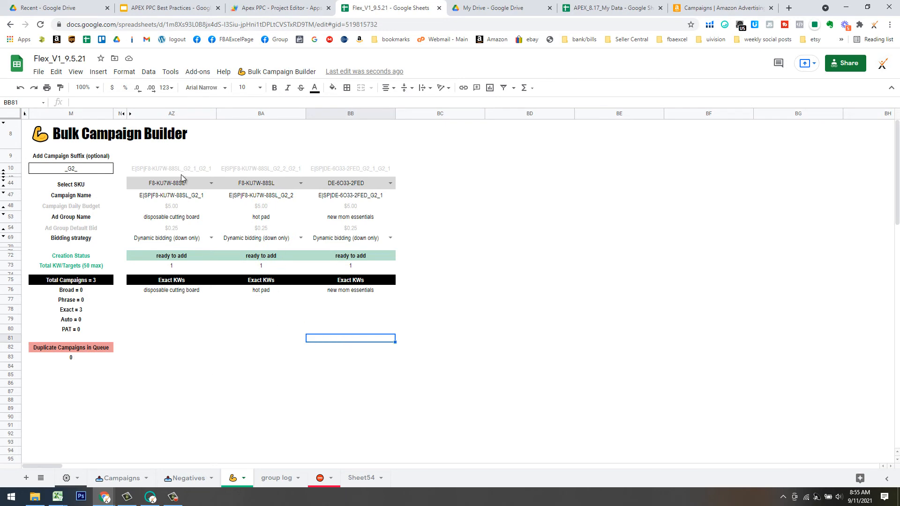
click(155, 8)
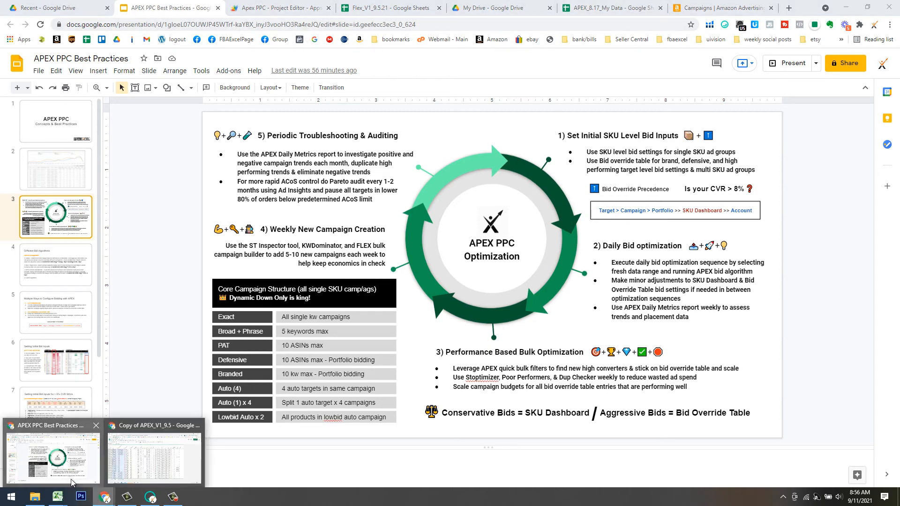
In Copy of APEX_V1_9.5, set Ad Insight Tile #1 to show Active AdGroups per SKU.
mouse_move(97, 498)
click(150, 451)
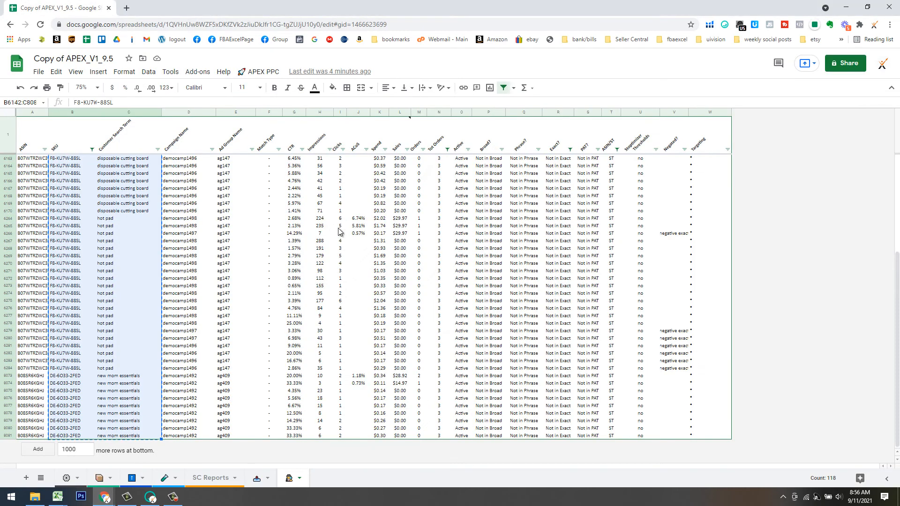
click(165, 479)
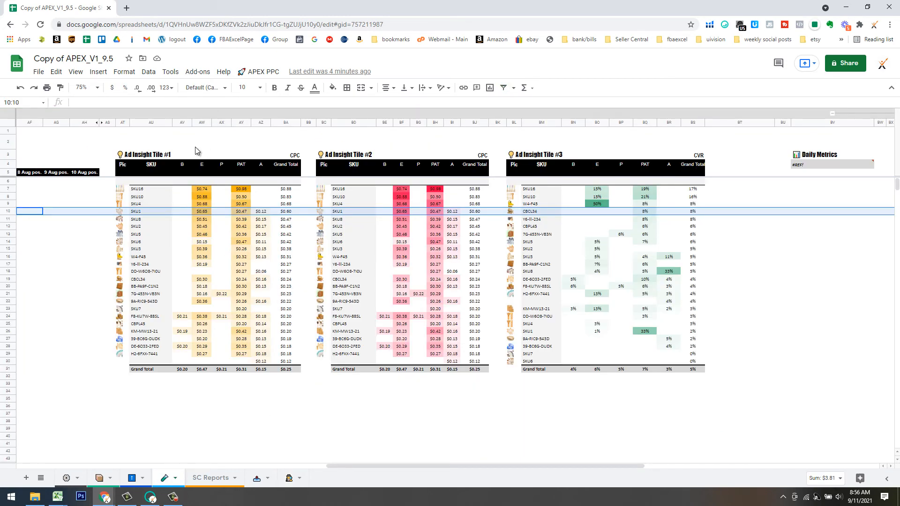
click(248, 73)
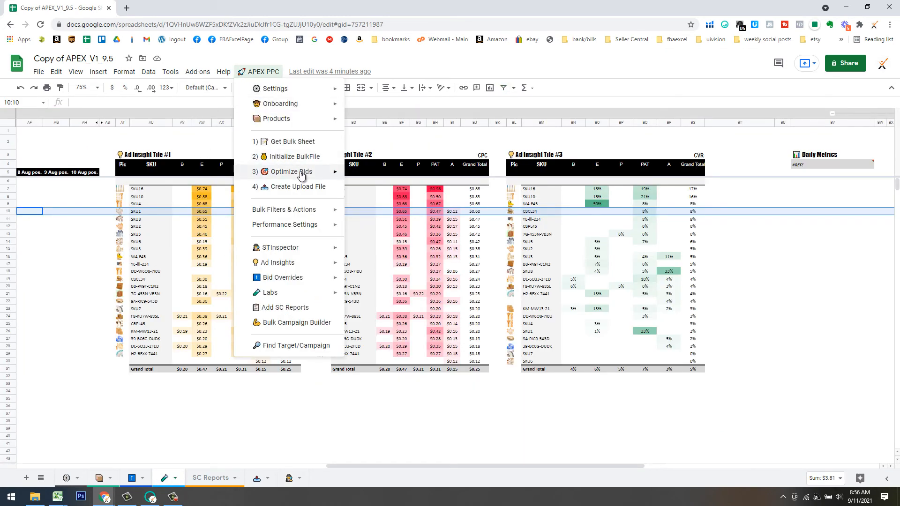
mouse_move(347, 265)
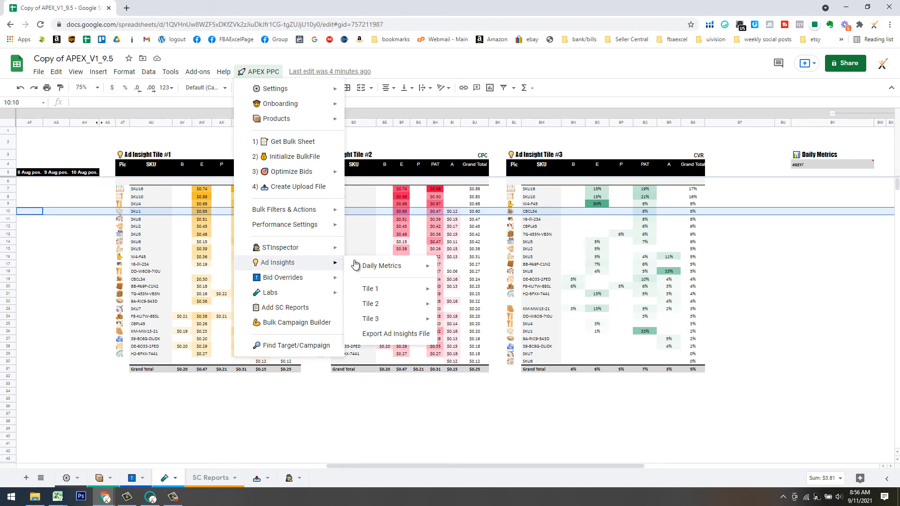
mouse_move(412, 289)
click(481, 293)
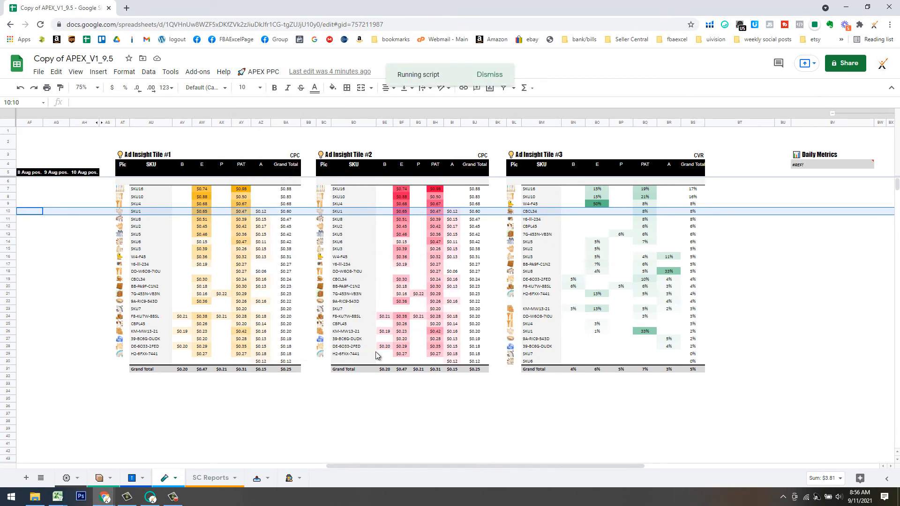
click(284, 398)
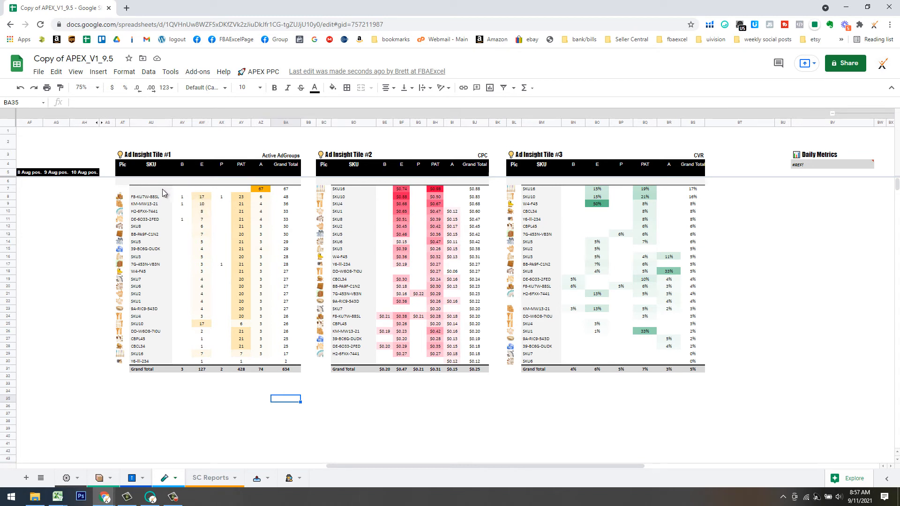
Double-click the Active AdGroups tile's Grand Total to generate the Detail254 sheet of underlying rows.
click(125, 191)
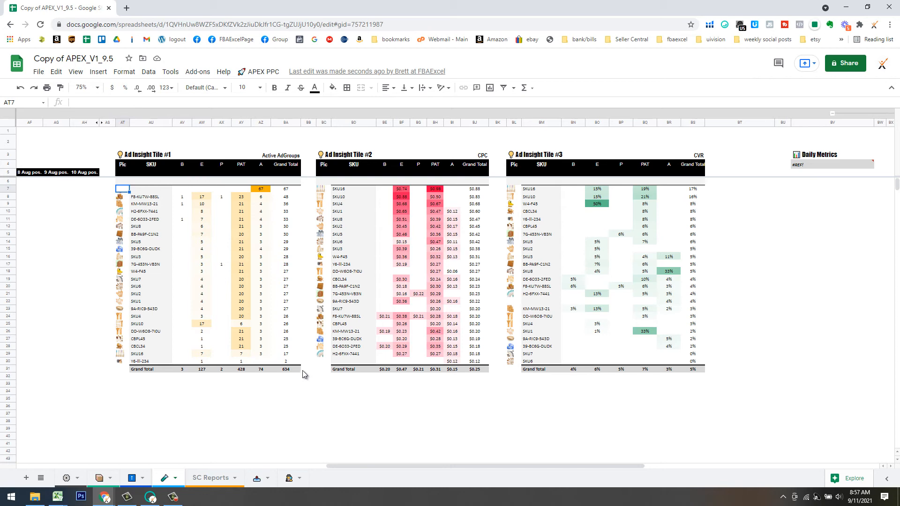
double_click(287, 370)
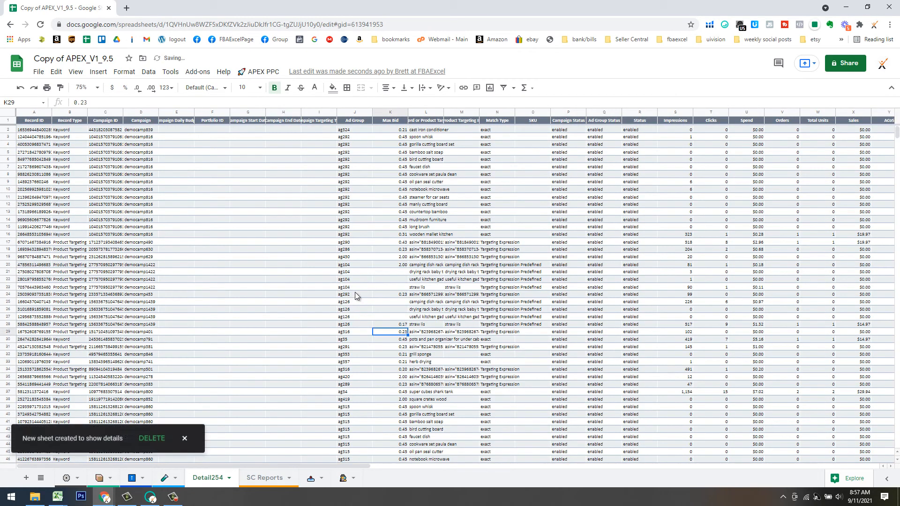
Add a filter to the Detail254 records and sort Orders from highest to lowest.
click(327, 265)
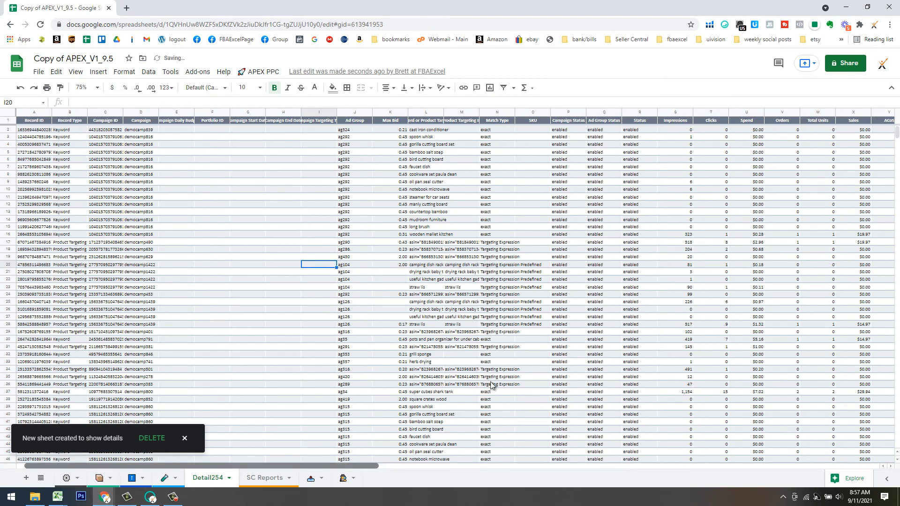
click(781, 120)
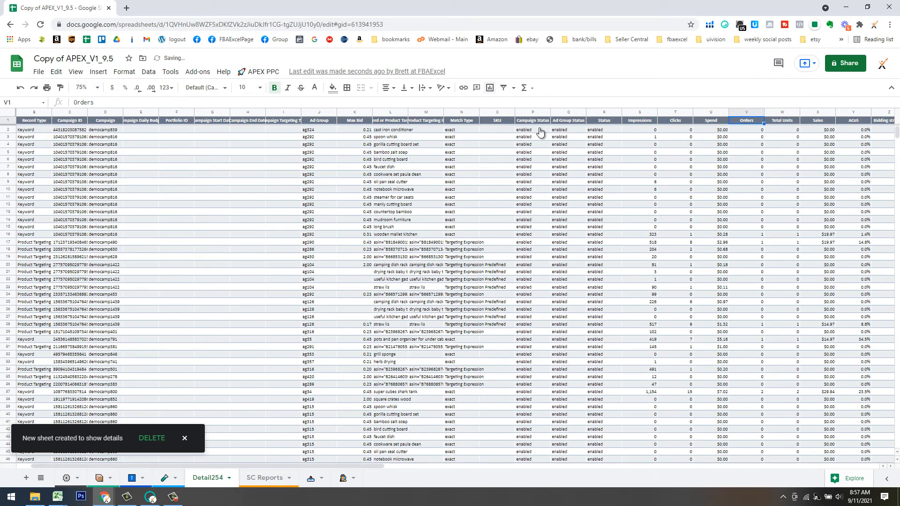
click(504, 88)
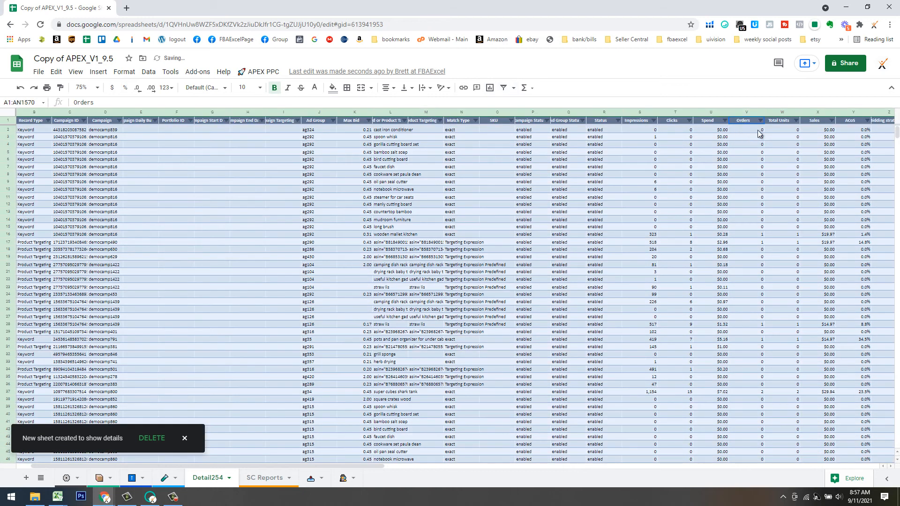
click(761, 122)
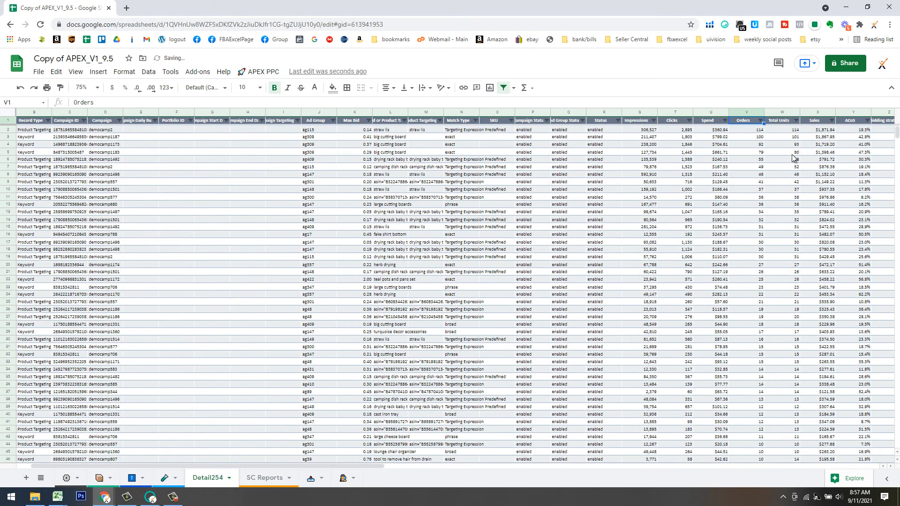
Select Orders values V2:V67 to check their sum, down to where orders drop to 7.
click(747, 111)
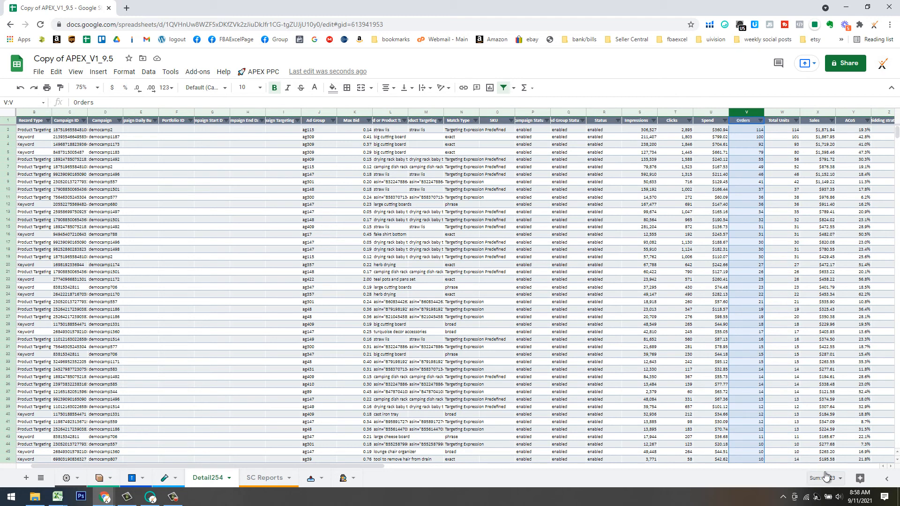
click(755, 131)
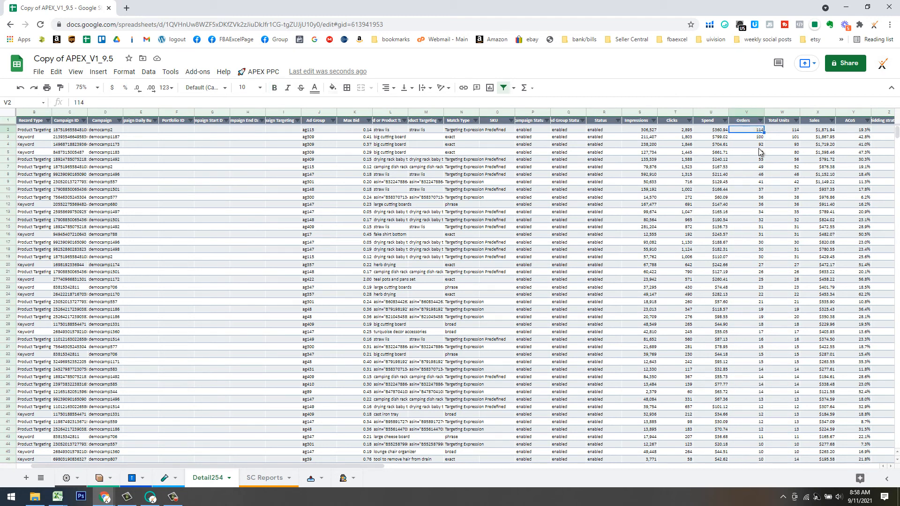
shift+click(757, 376)
scroll(797, 373, down, 5)
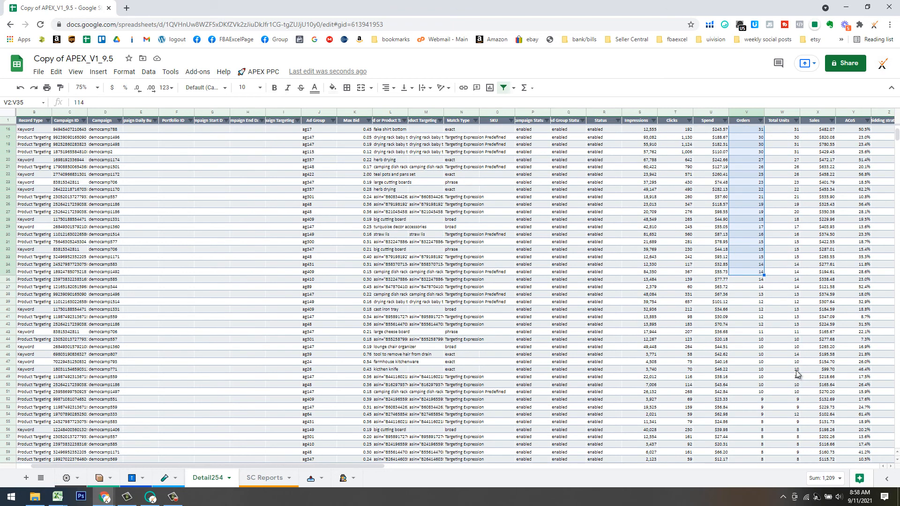
shift+click(761, 339)
scroll(760, 350, down, 3)
shift+click(758, 347)
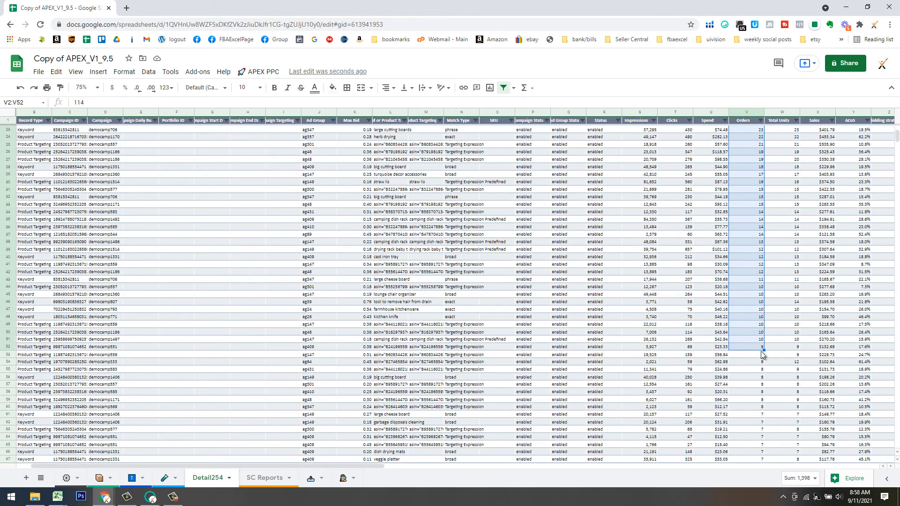
scroll(765, 363, down, 5)
shift+click(762, 357)
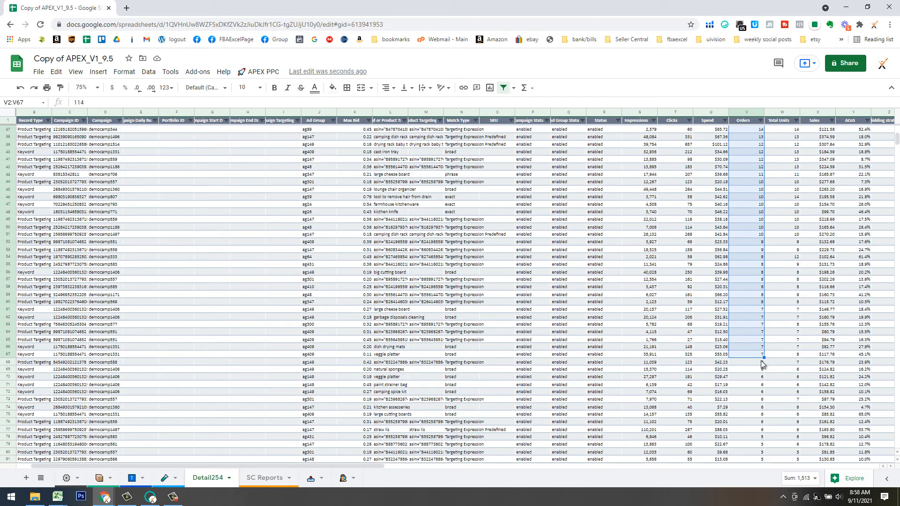
click(757, 366)
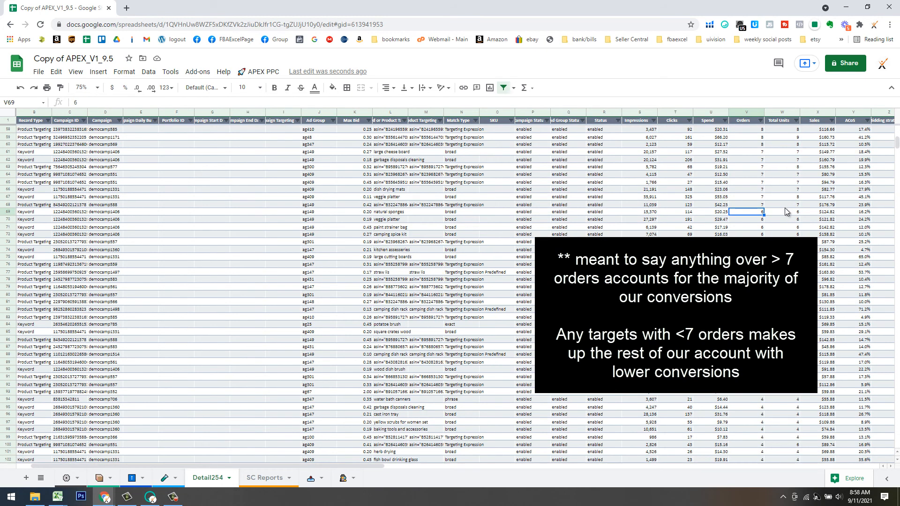
Remove rows 2 to 68, the targets with 7 or more orders.
scroll(756, 204, down, 7)
click(758, 212)
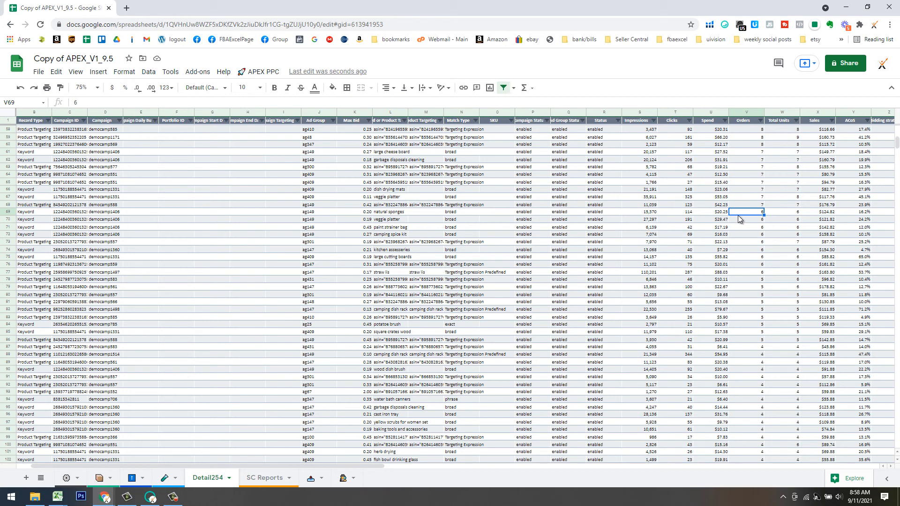
click(8, 204)
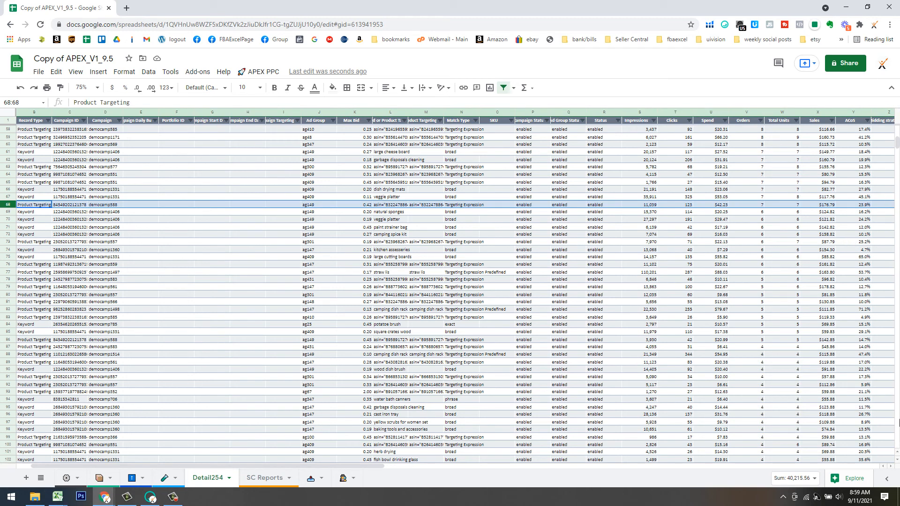
drag(897, 143, 896, 123)
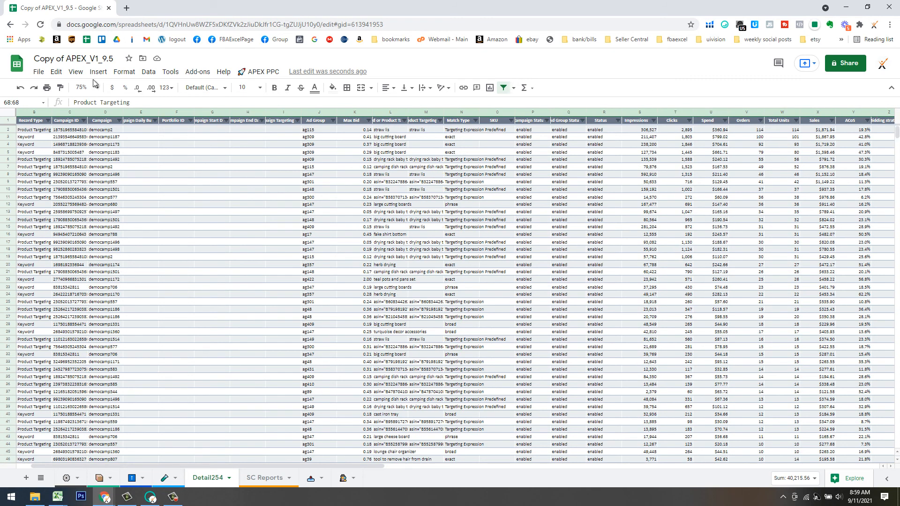
shift+click(10, 131)
right_click(10, 132)
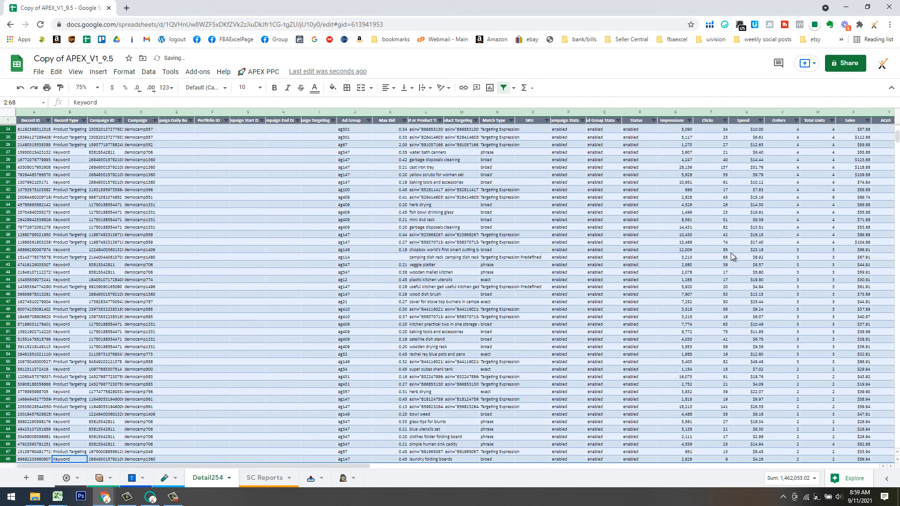
Scroll right to the ACoS column and open its sort options.
scroll(769, 252, up, 5)
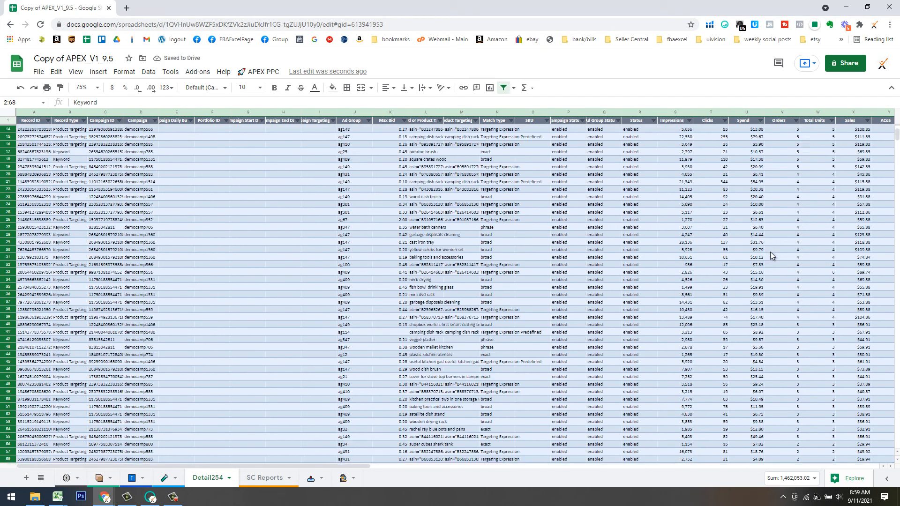
drag(364, 462, 461, 449)
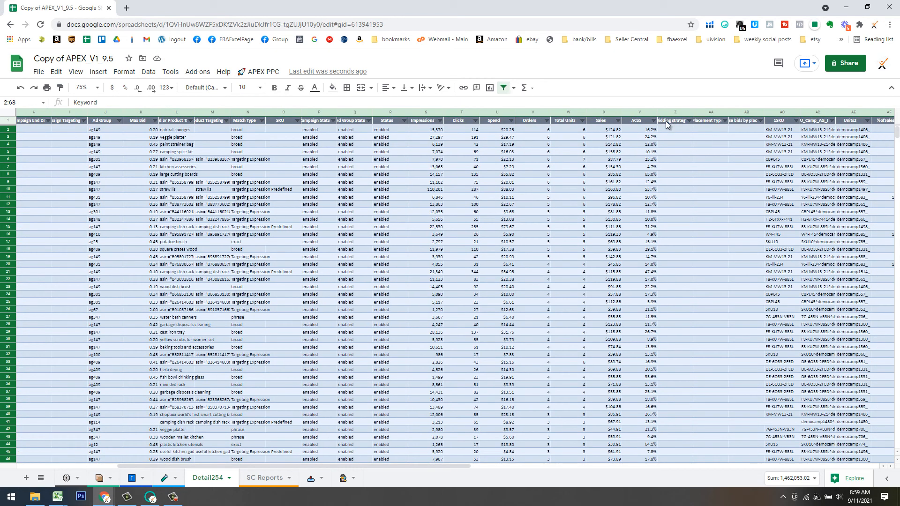
click(653, 121)
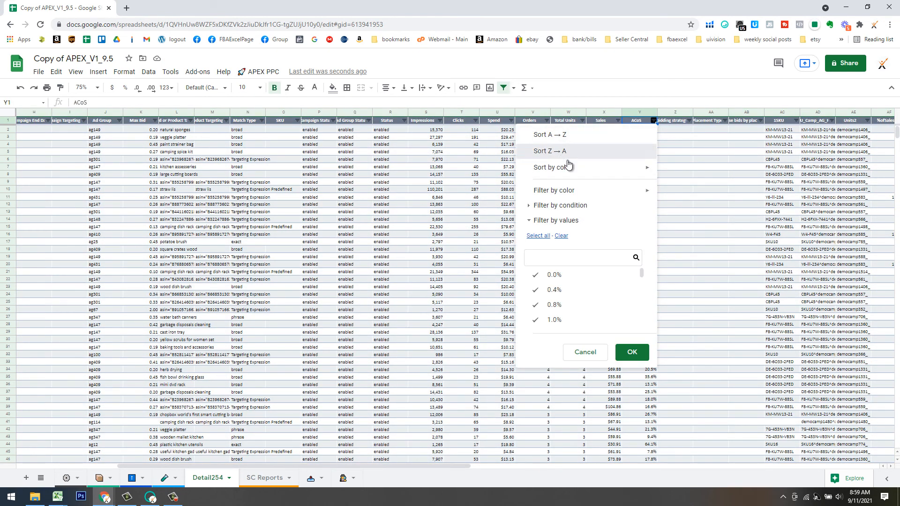
Sort Detail254 by ACoS from highest to lowest and locate the 30% ACoS in row 45.
click(562, 151)
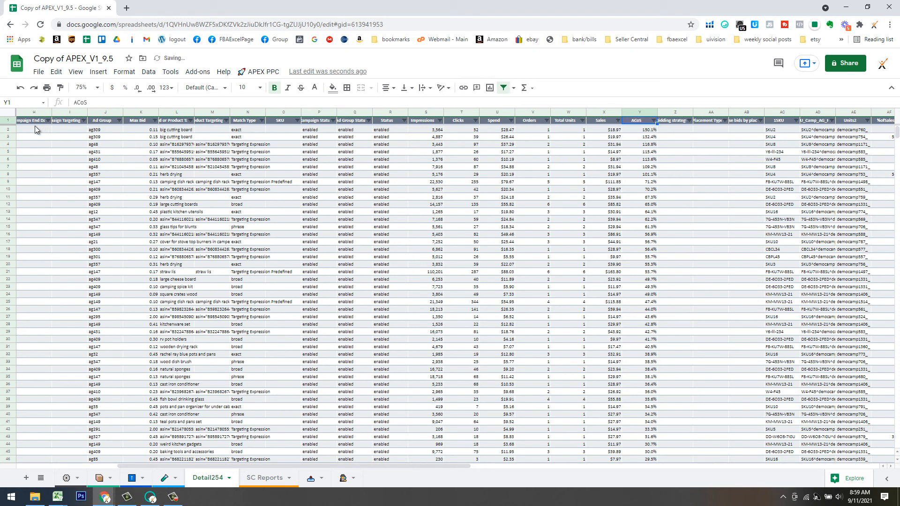
click(15, 129)
scroll(325, 312, down, 3)
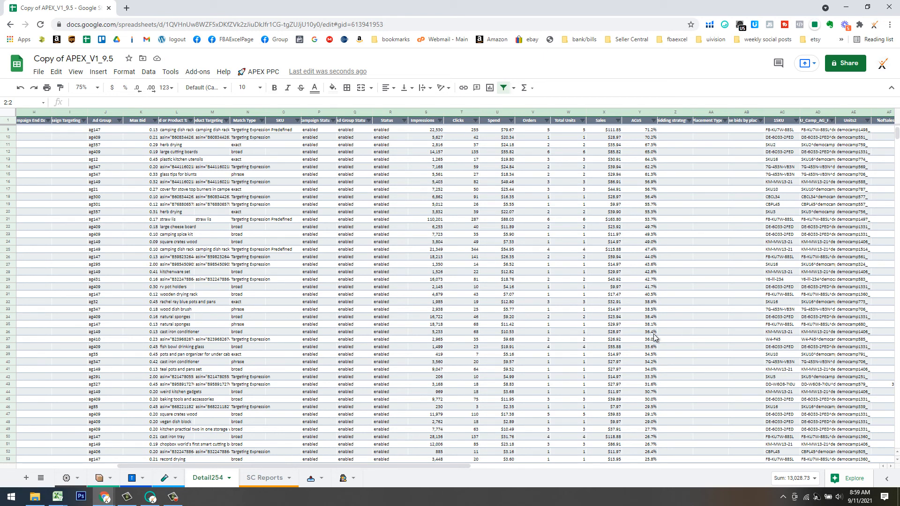
scroll(652, 344, down, 3)
click(651, 350)
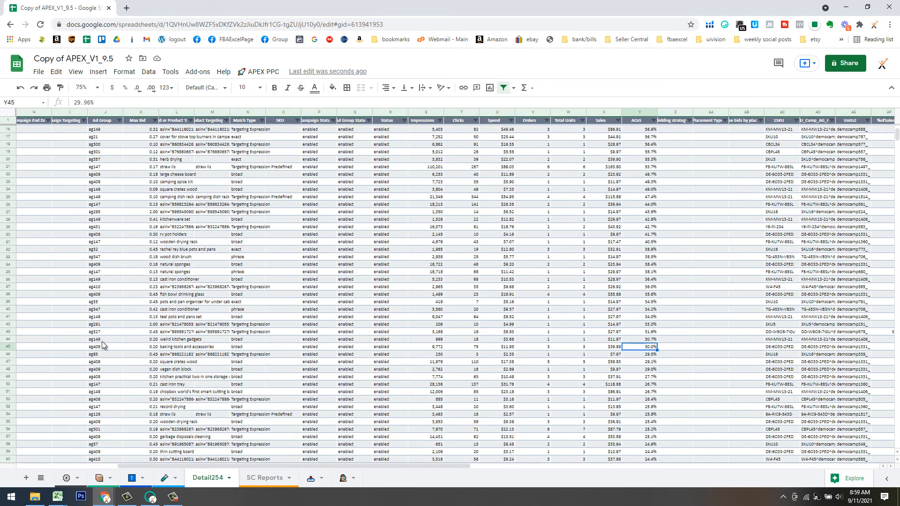
Delete rows 45 to 190, the 146 lower-ACoS rows.
click(7, 346)
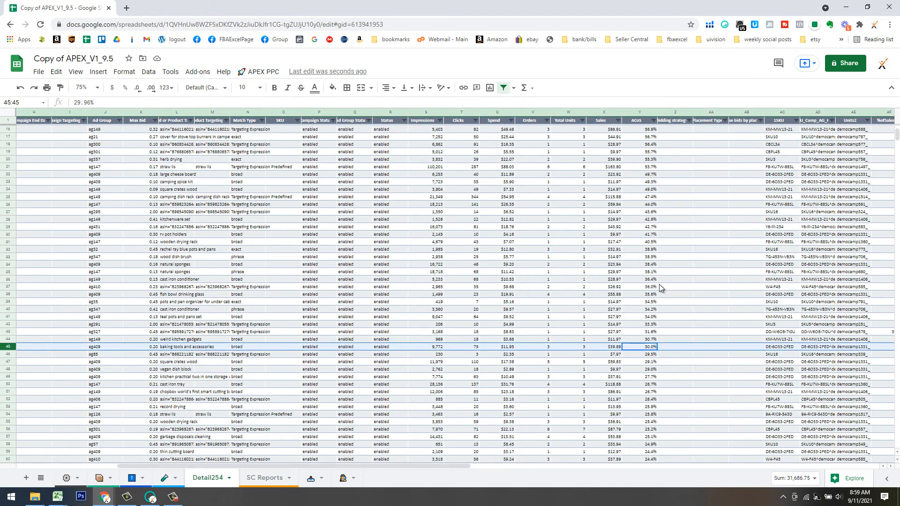
scroll(192, 338, down, 3)
scroll(193, 339, down, 12)
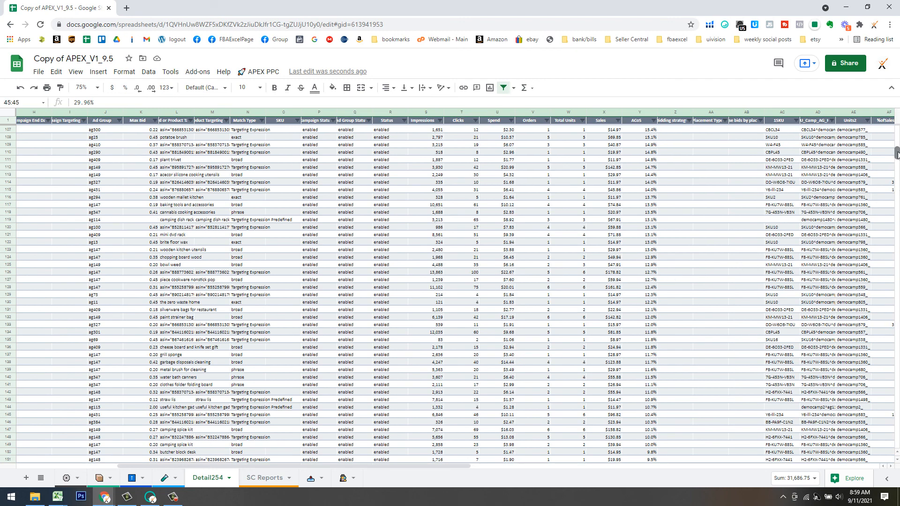
mouse_move(897, 162)
mouse_down()
mouse_move(895, 173)
mouse_move(884, 165)
mouse_up()
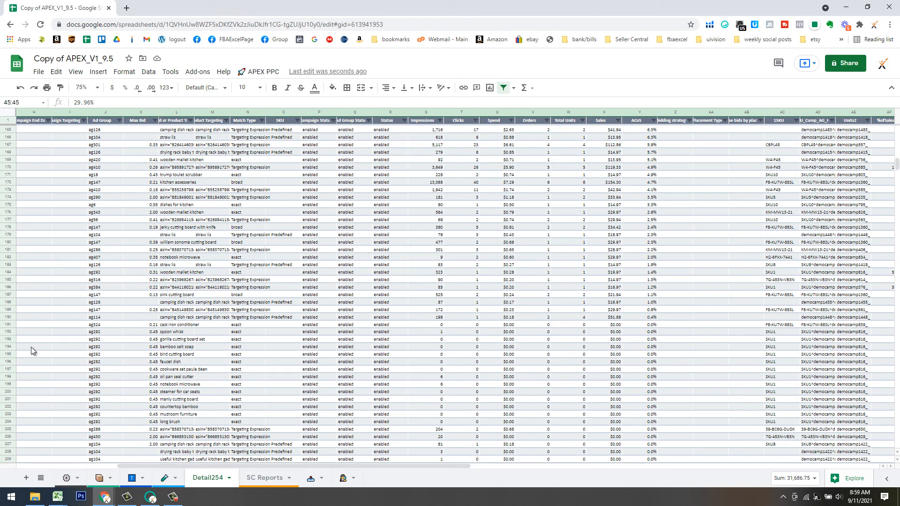
shift+click(7, 317)
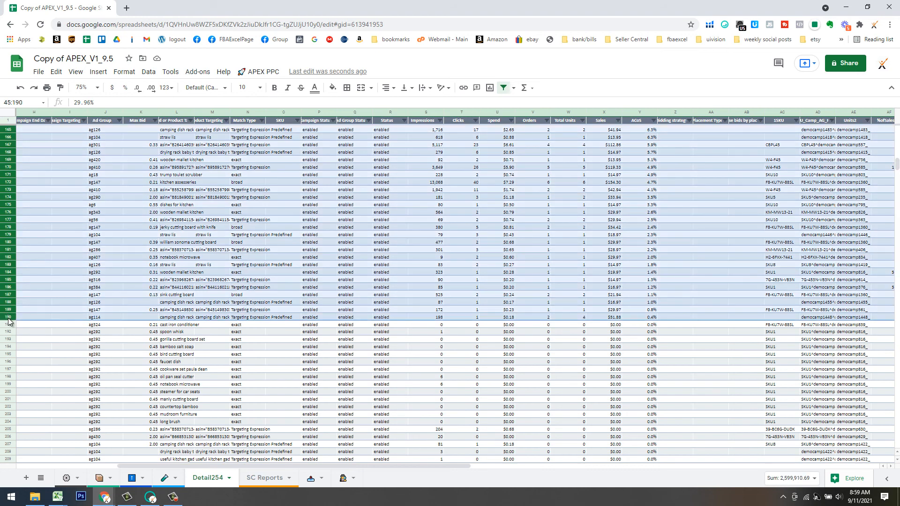
right_click(7, 317)
click(52, 249)
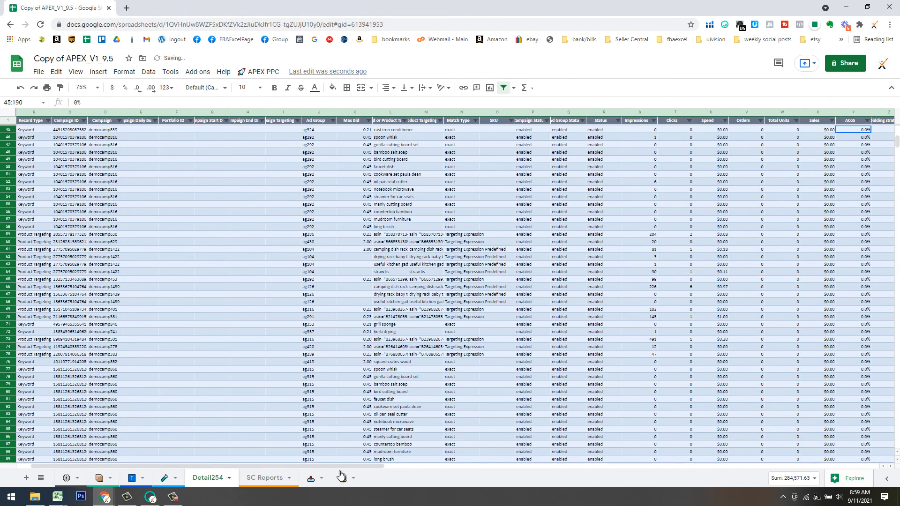
Select the Spend column to check total spend.
drag(340, 466, 489, 457)
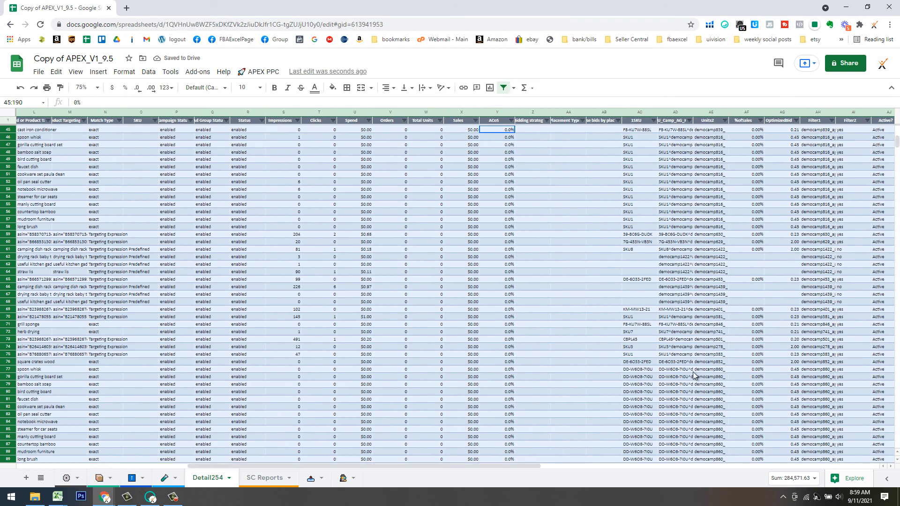
scroll(484, 266, up, 10)
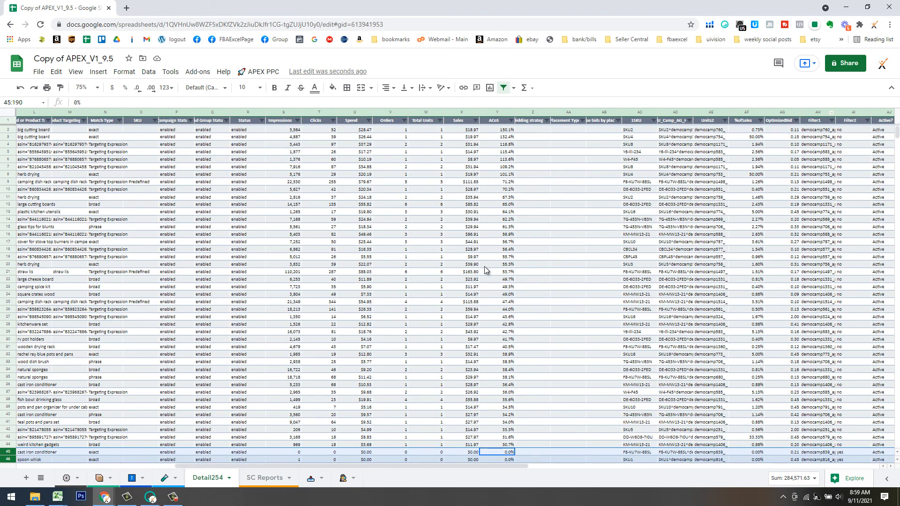
click(351, 112)
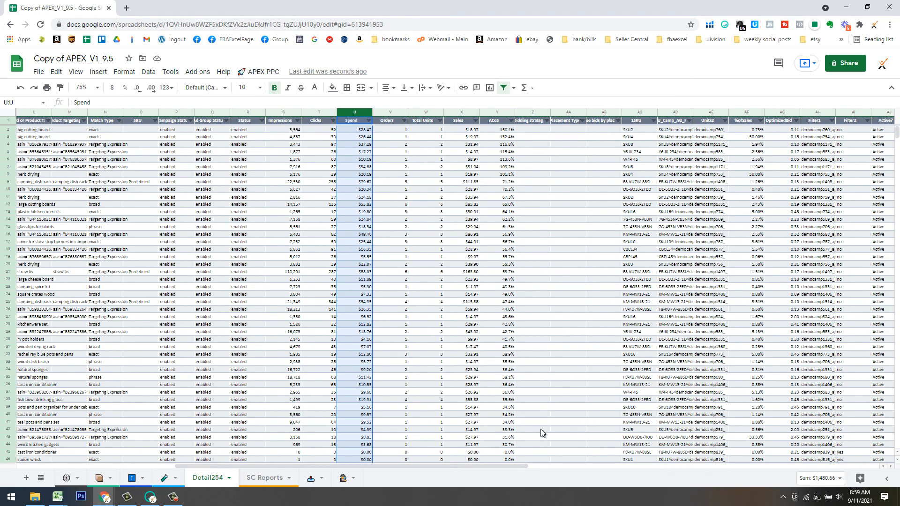
Copy all target keys from AD2 down in column AD, then switch to the APEX Labs sheet.
drag(485, 465, 310, 478)
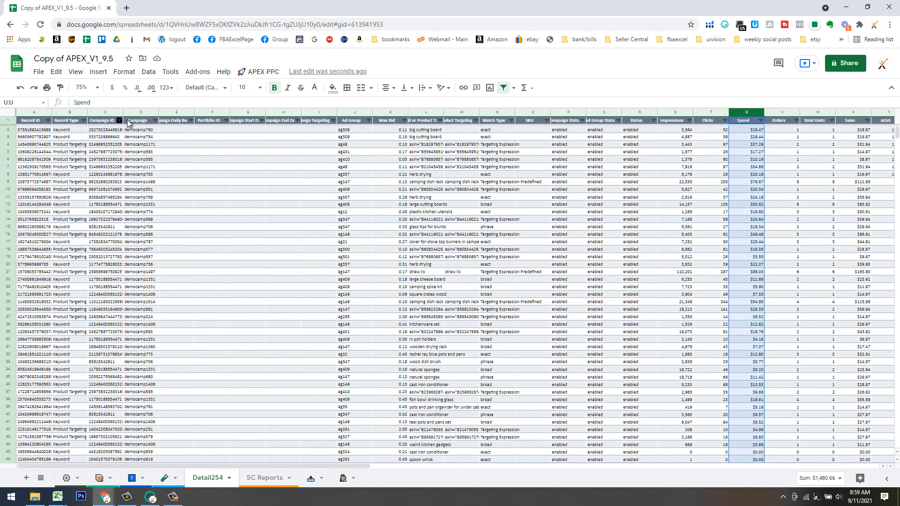
click(139, 130)
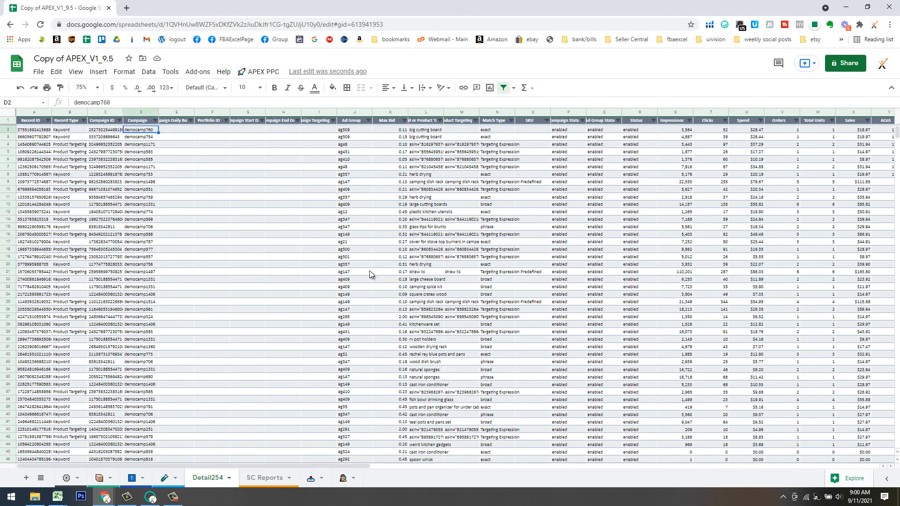
drag(361, 467, 605, 464)
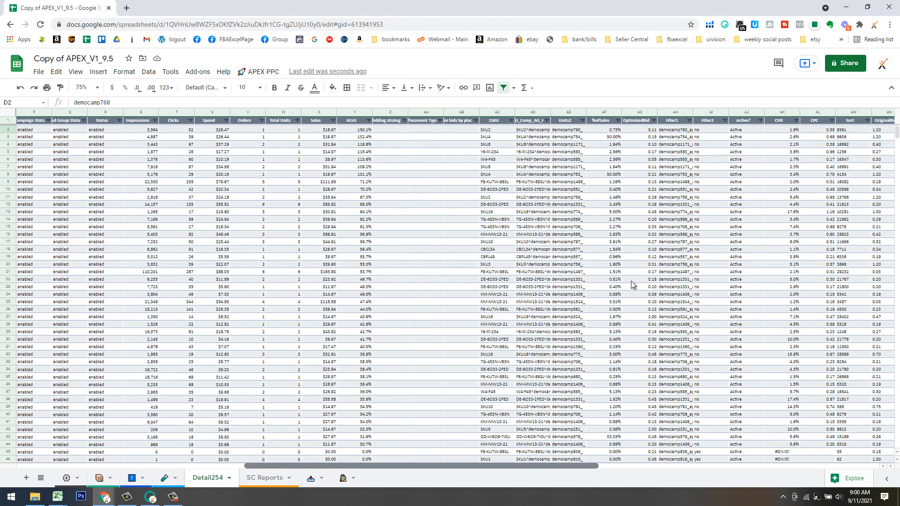
click(535, 130)
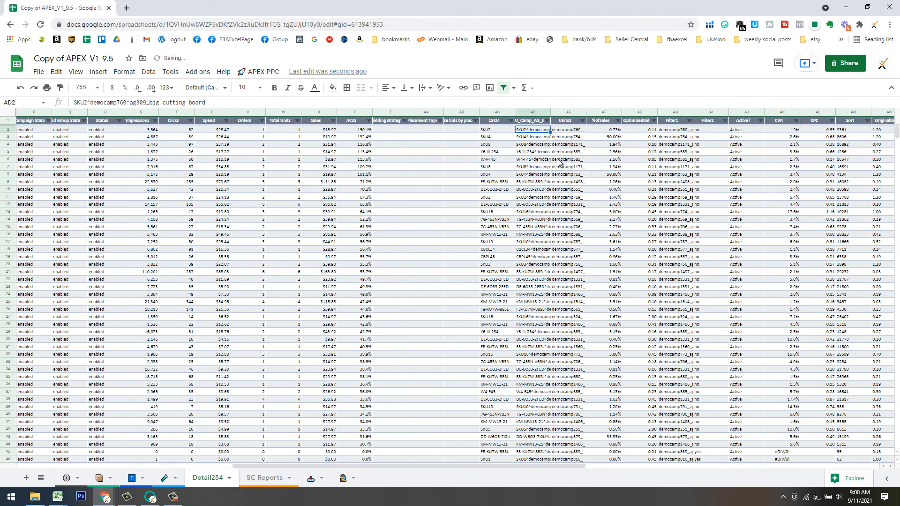
key(ctrl+shift+Down)
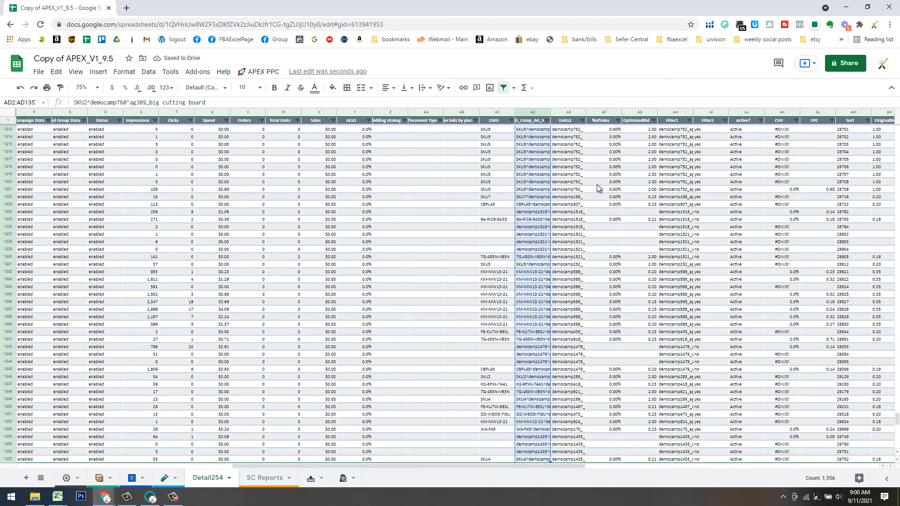
key(ctrl+c)
click(161, 480)
drag(331, 467, 88, 454)
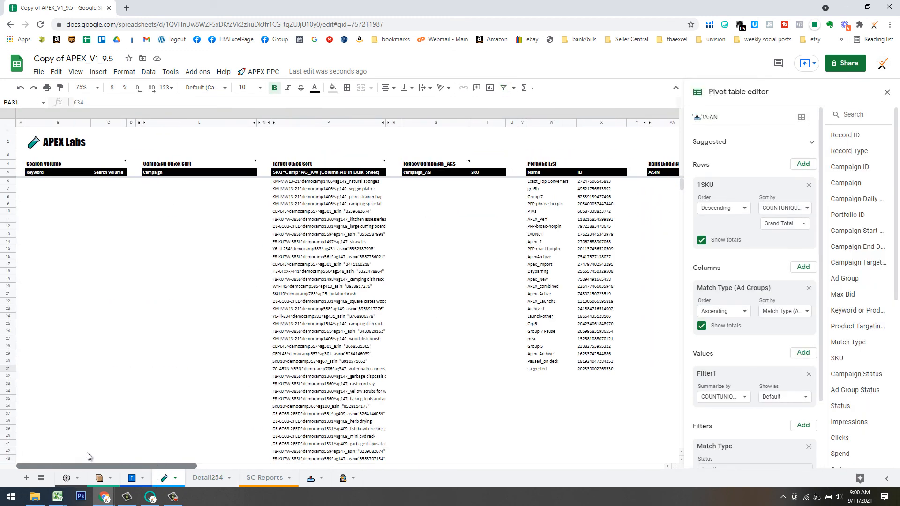
Paste the 1,356 copied target keys into Target Quick Sort starting at P6.
click(289, 183)
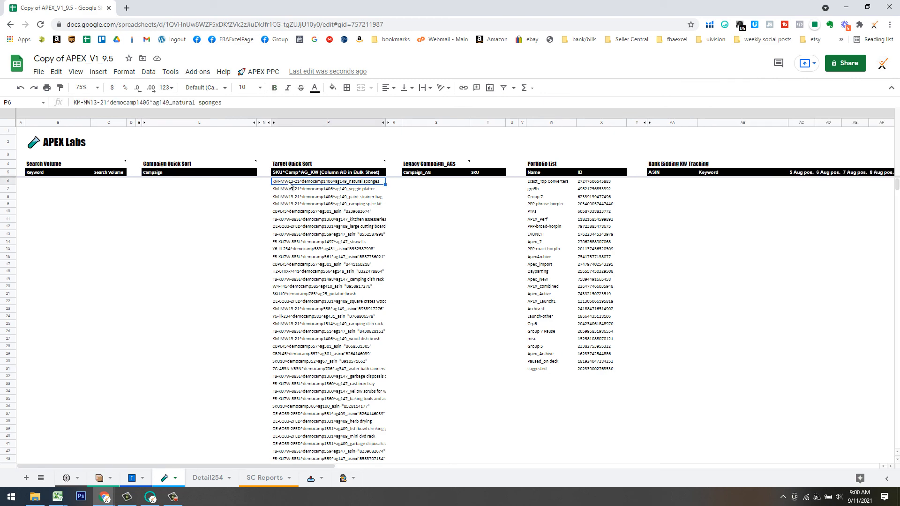
key(ctrl+shift+Down)
scroll(537, 314, down, 10)
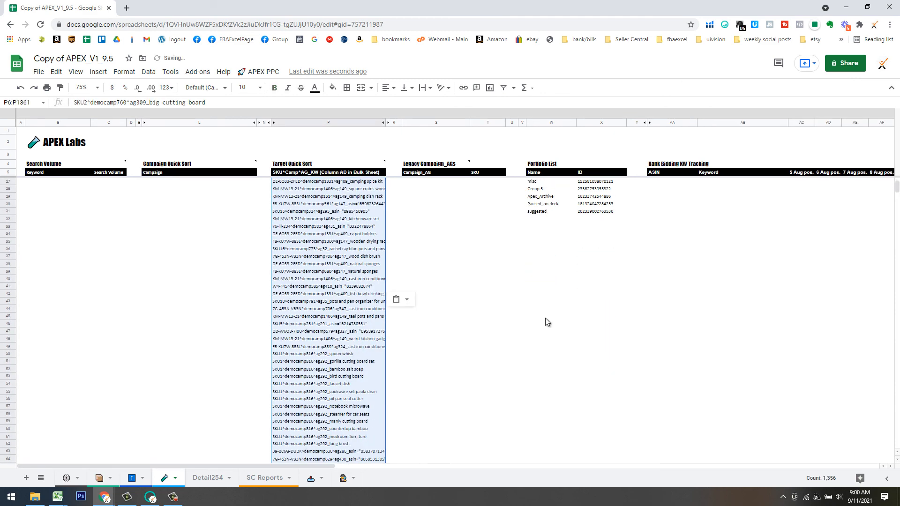
drag(897, 190, 884, 360)
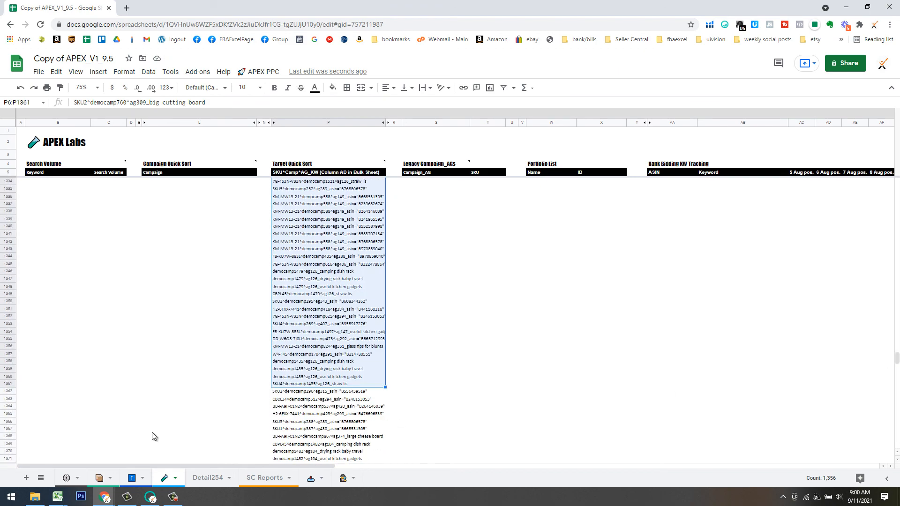
Clear the 146 leftover old entries below the list from P1362 down.
click(315, 392)
key(ctrl+shift+Down)
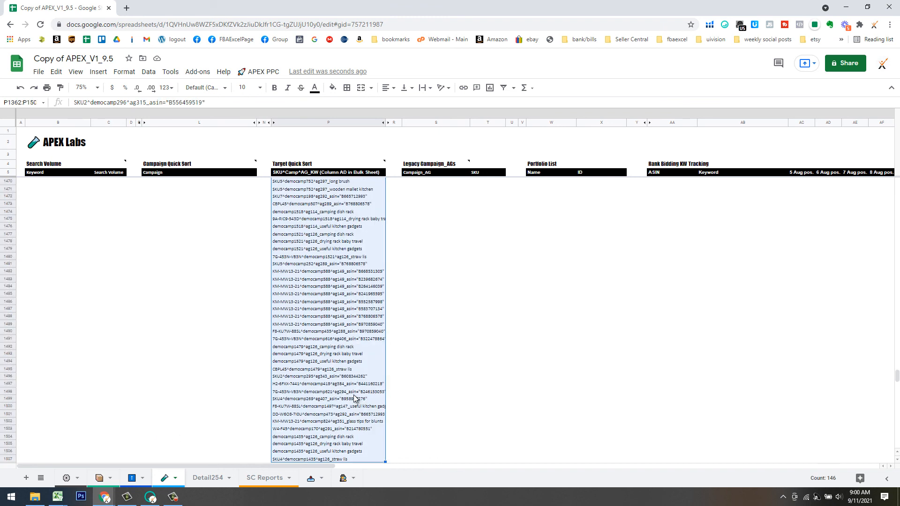
key(Delete)
scroll(353, 395, down, 2)
scroll(298, 356, up, 3)
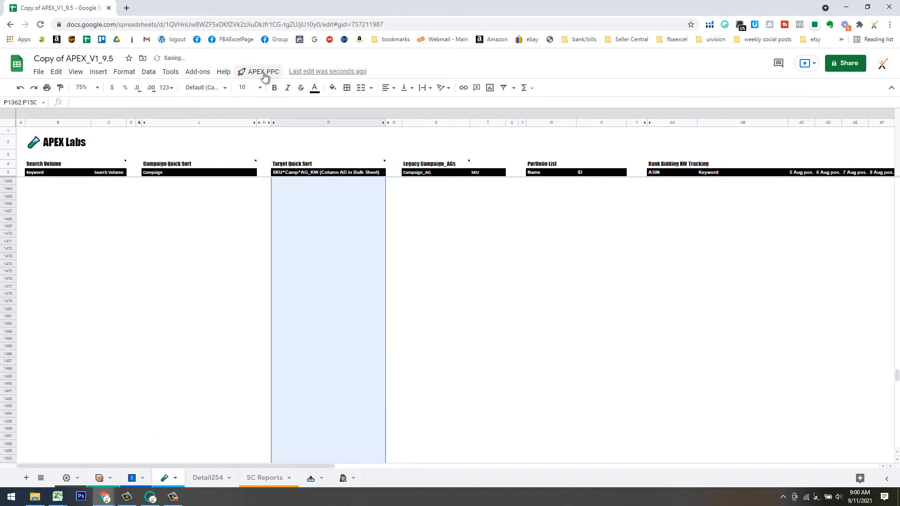
click(261, 72)
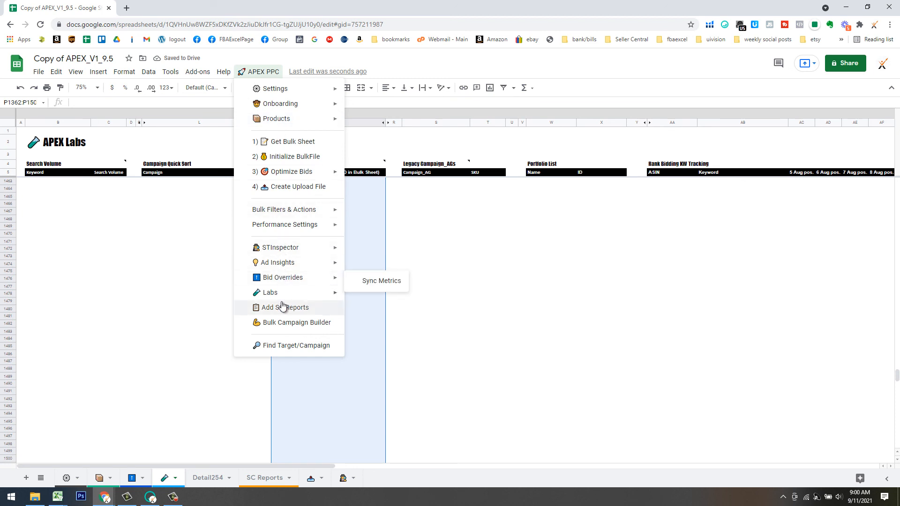
Run APEX PPC > Labs > Target Quick Sort > Show On List and confirm Yes.
mouse_move(334, 293)
mouse_move(396, 326)
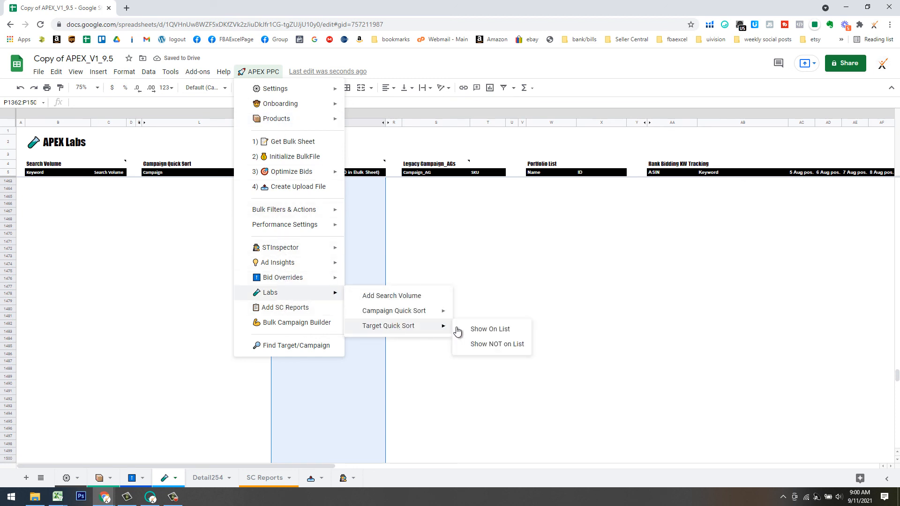
click(487, 330)
key(Return)
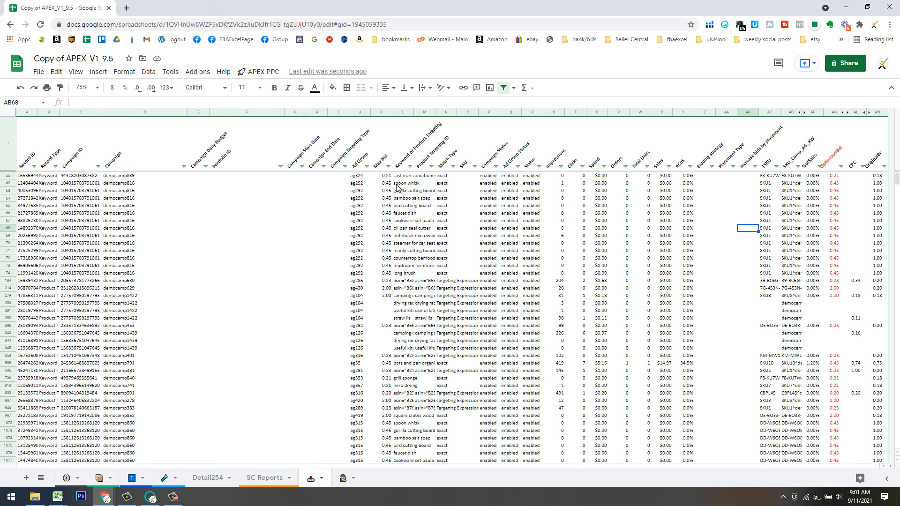
click(489, 177)
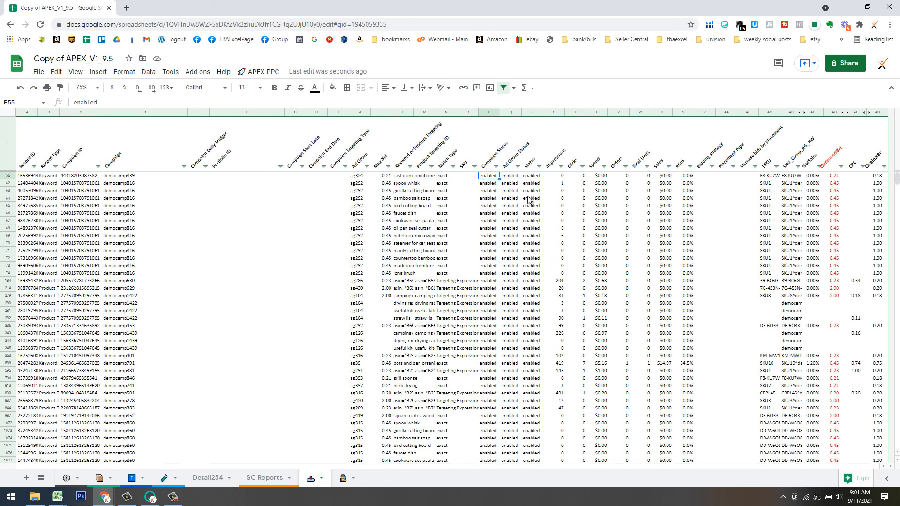
key(ctrl+shift+Down)
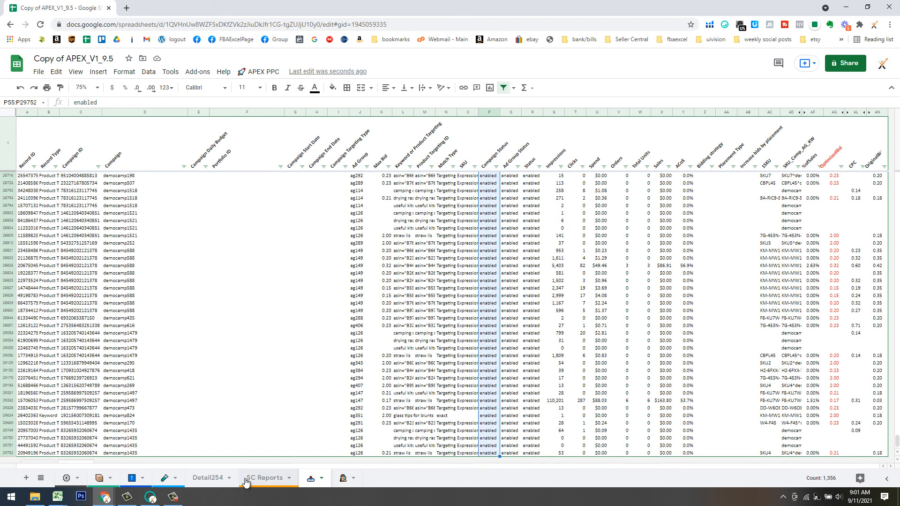
click(218, 479)
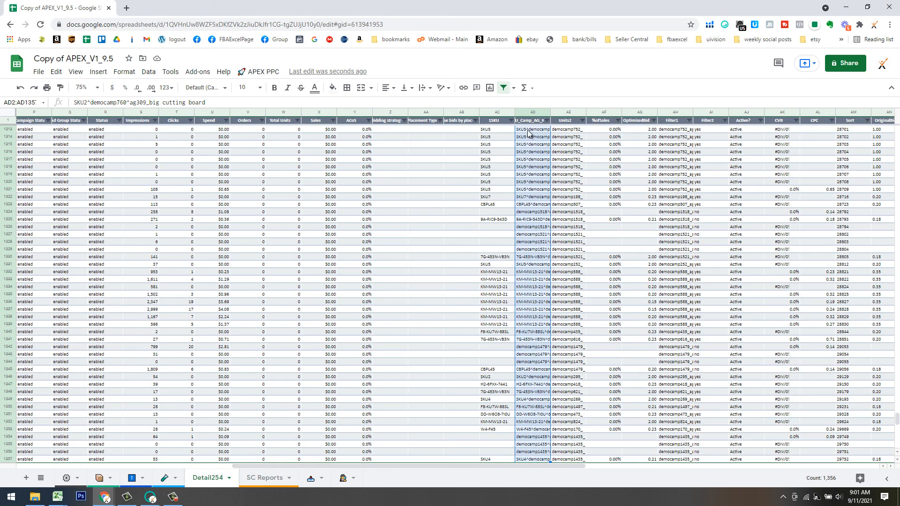
click(544, 132)
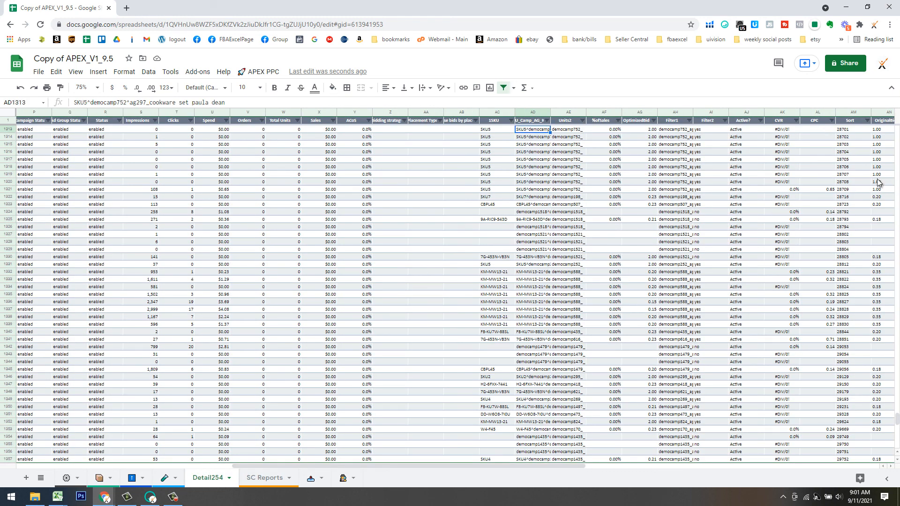
key(ctrl+Up)
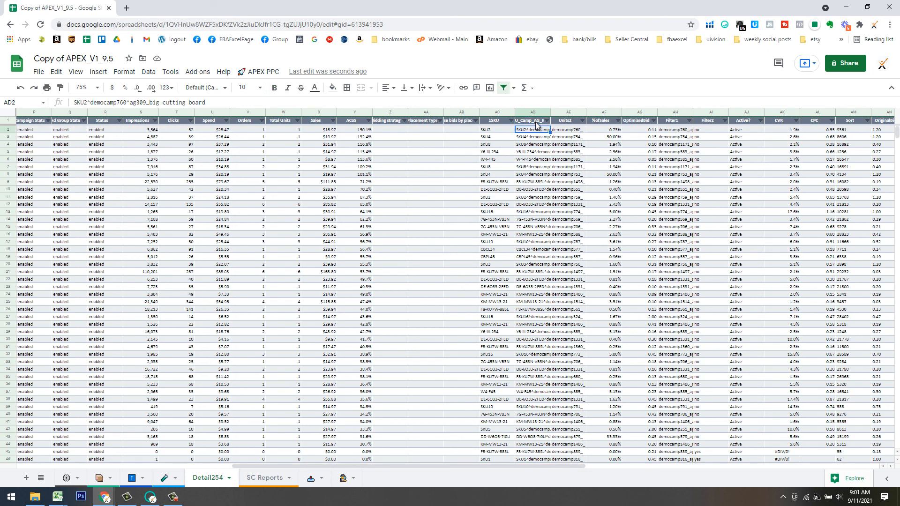
key(ctrl+shift+Down)
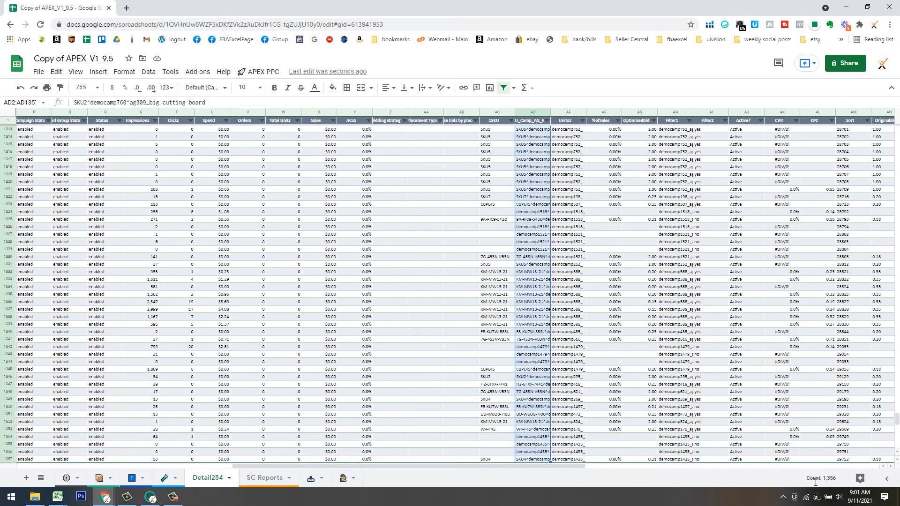
click(311, 478)
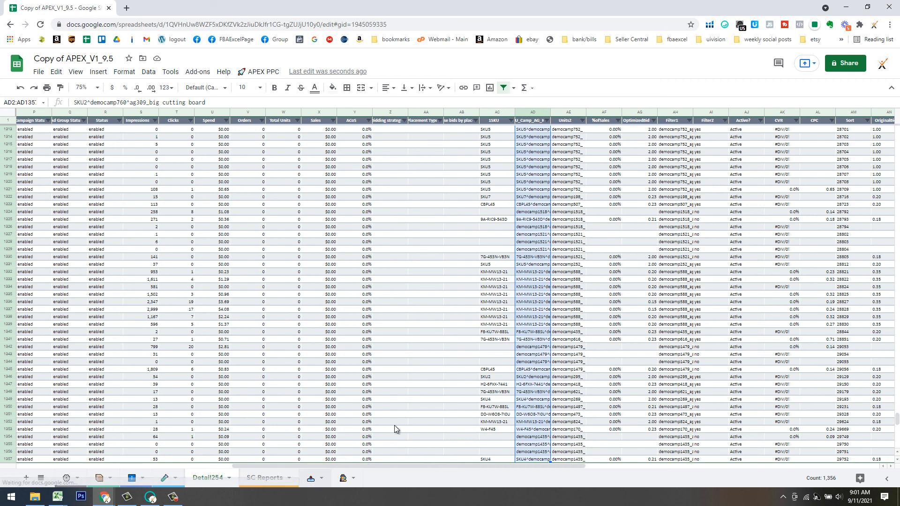
click(259, 71)
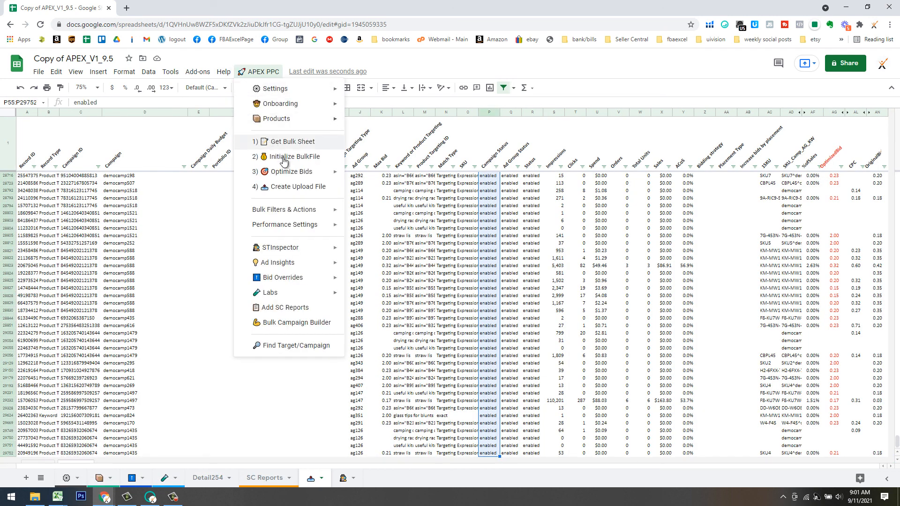
Pause all filtered targets' Status (column R) via Adjust in Bulk, then return to the Best Practices slides.
mouse_move(299, 173)
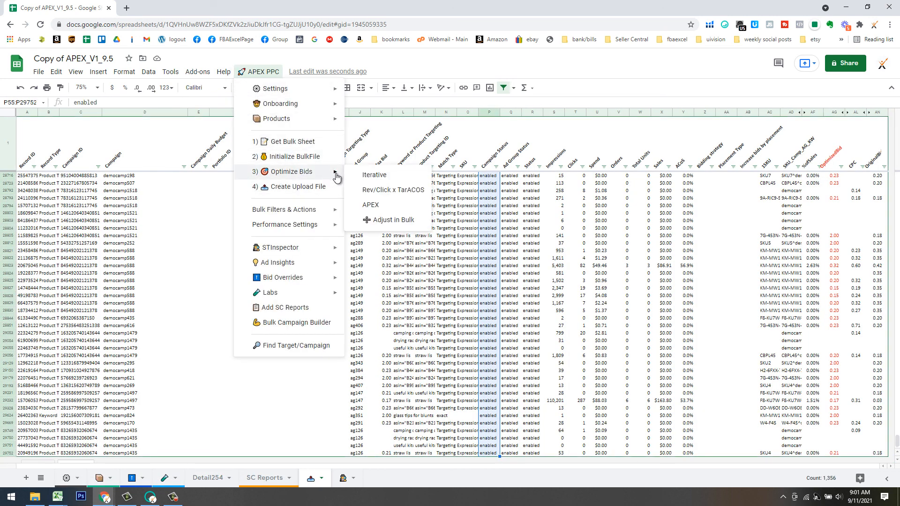
click(396, 220)
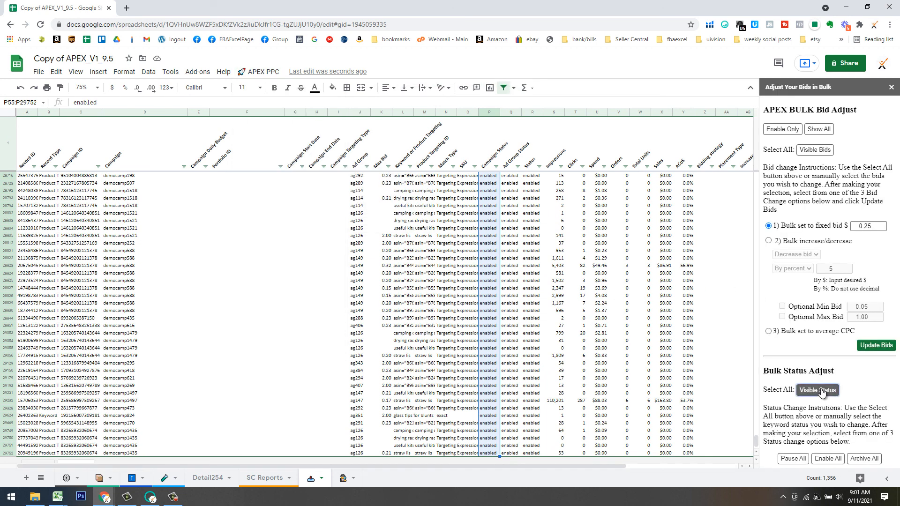
click(531, 113)
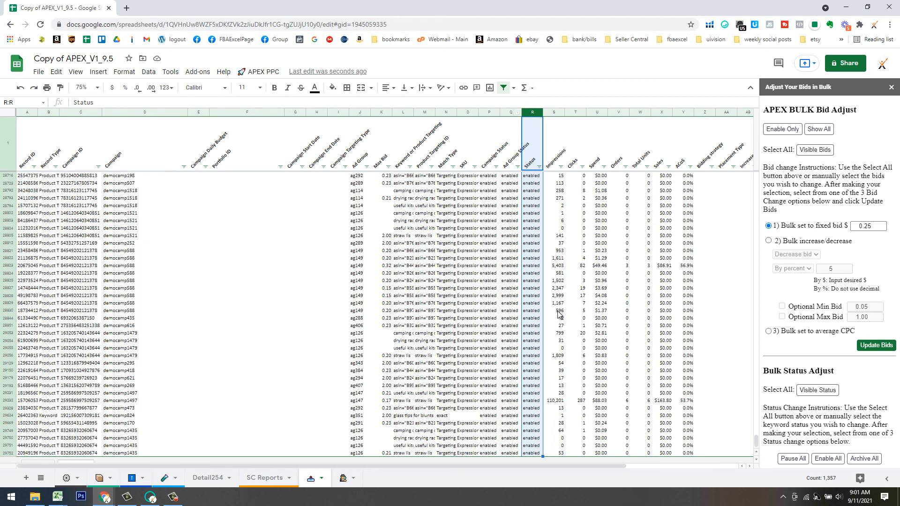
click(793, 458)
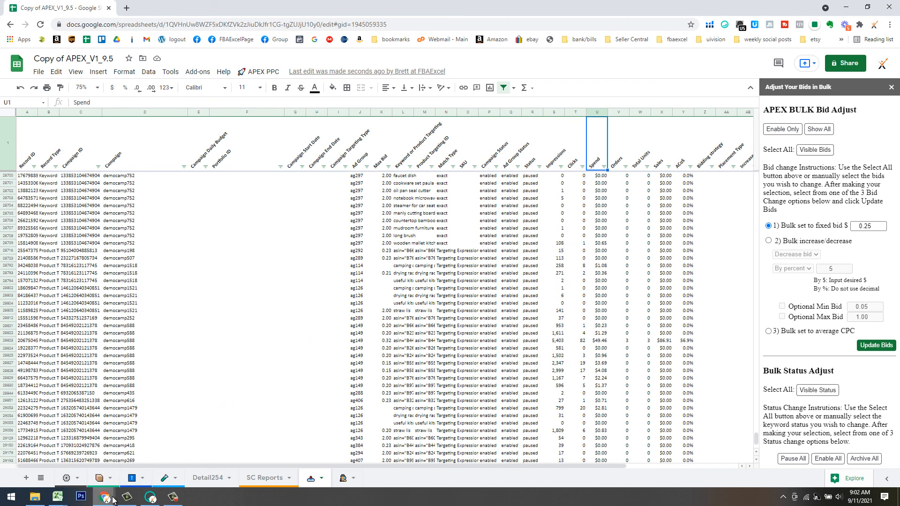
mouse_move(104, 500)
click(53, 455)
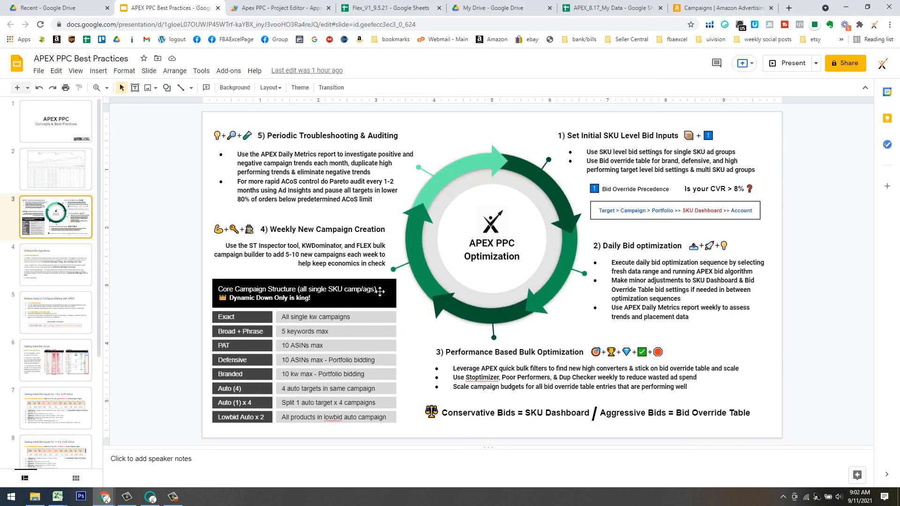